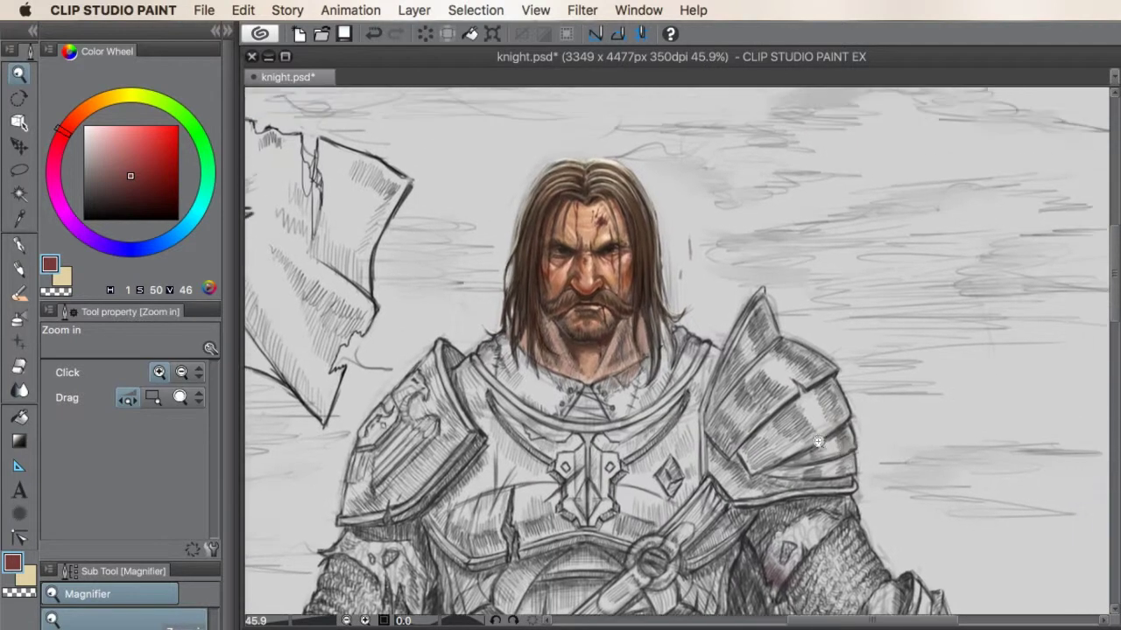
Step: Paint a gold base (H 47, S 48, V 61) over the shoulder armour's plates with the Flat Bristle 2 brush
key("b")
left_click(111, 95)
left_click(135, 171)
left_click(129, 162)
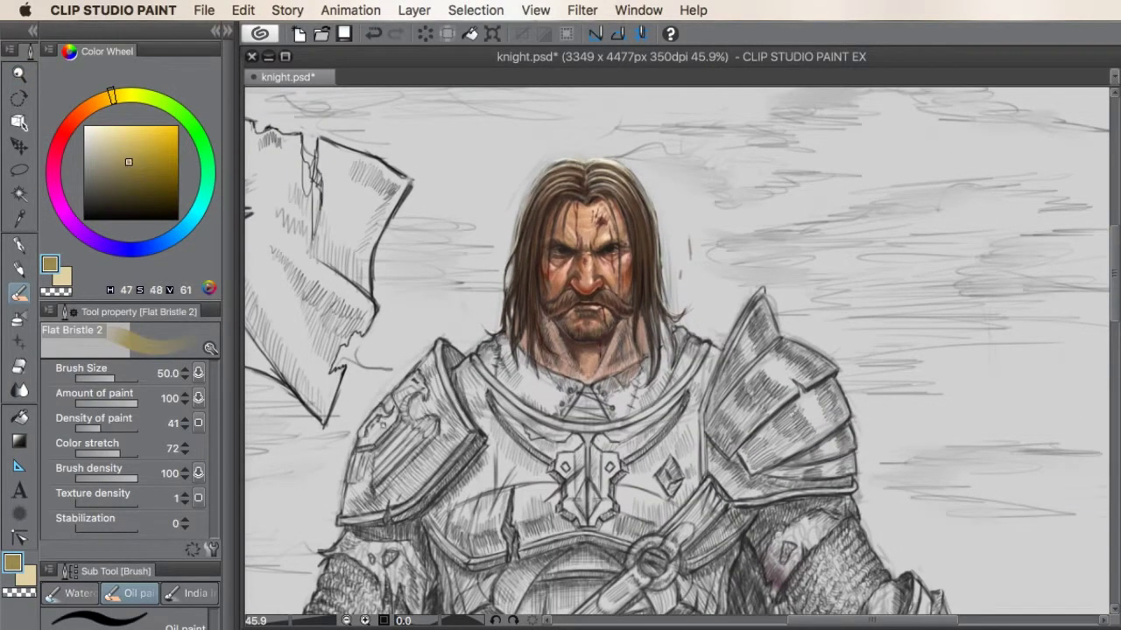
mouse_move(762, 437)
left_mouse_down()
mouse_move(795, 423)
mouse_move(771, 394)
mouse_move(782, 427)
mouse_move(668, 307)
left_mouse_up()
left_click_drag(674, 341, 705, 316)
mouse_move(700, 276)
left_mouse_down()
mouse_move(612, 372)
mouse_move(630, 224)
mouse_move(700, 298)
mouse_move(709, 363)
mouse_move(652, 367)
left_mouse_up()
left_click_drag(655, 266, 722, 342)
key("/")
left_click(721, 342)
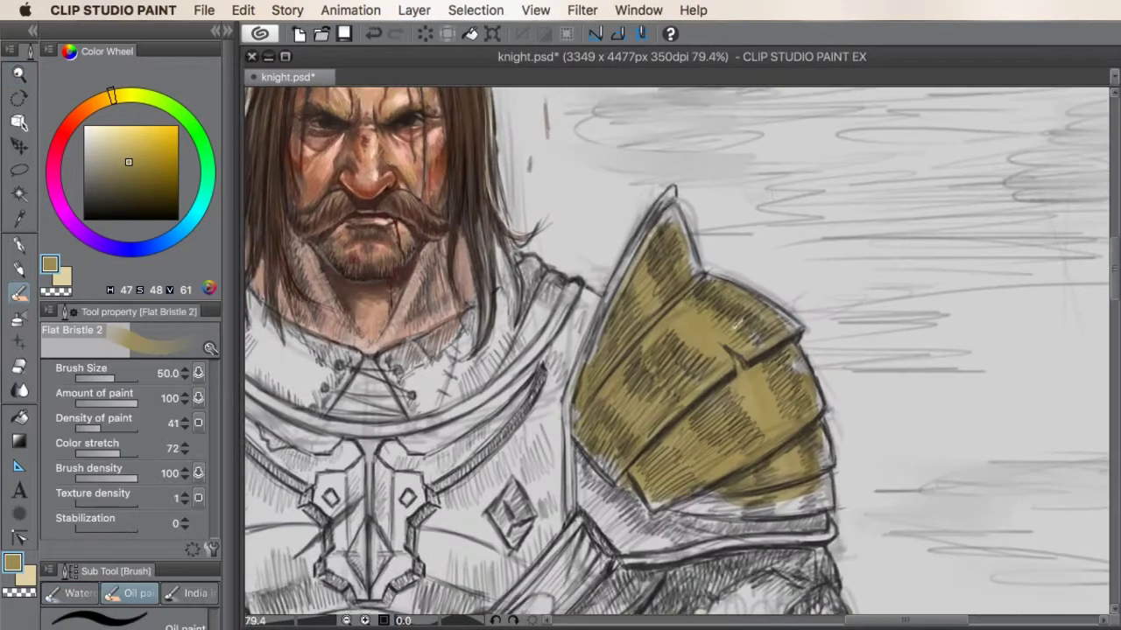
mouse_move(787, 350)
left_mouse_down()
mouse_move(827, 412)
mouse_move(731, 512)
mouse_move(599, 462)
left_mouse_up()
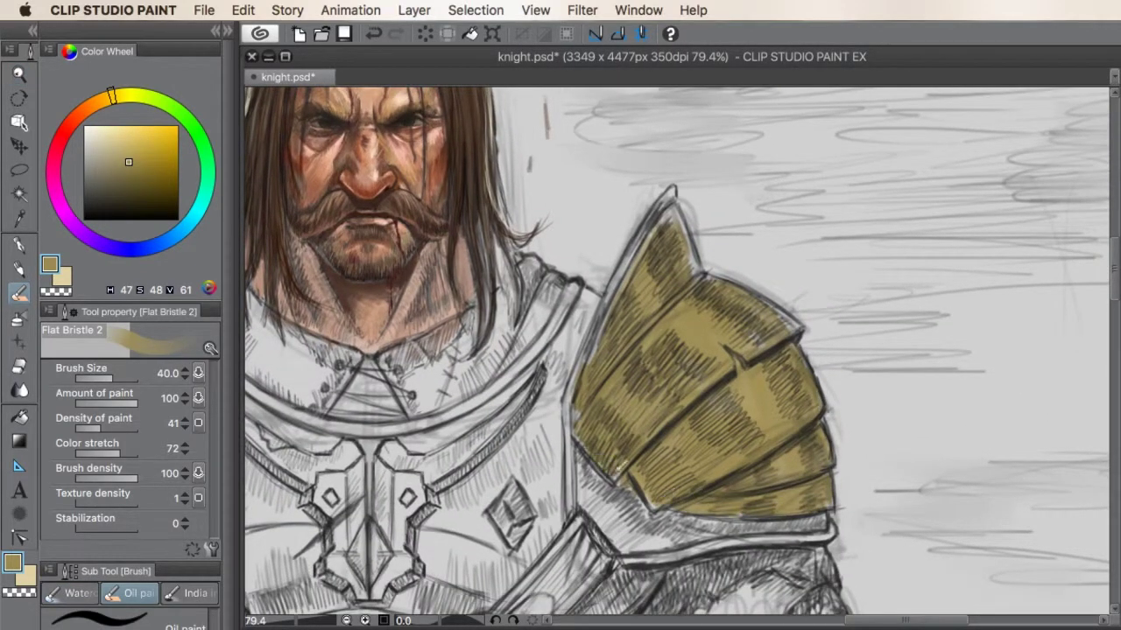
Step: Reduce the brush size and fill the shoulder armour's pointed tip, lower rim and outer edges with the same gold
key("[")
left_click_drag(657, 210, 692, 262)
mouse_move(582, 482)
left_mouse_down()
mouse_move(656, 551)
mouse_move(726, 560)
left_mouse_up()
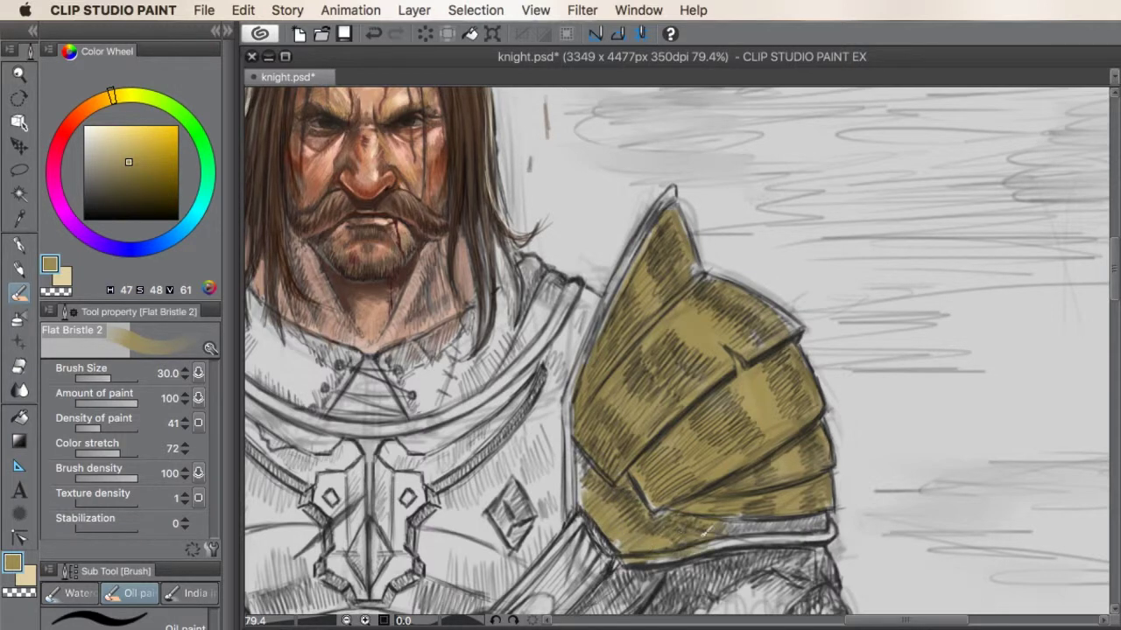
mouse_move(656, 547)
left_mouse_down()
mouse_move(774, 523)
mouse_move(601, 494)
mouse_move(577, 448)
mouse_move(576, 397)
mouse_move(608, 306)
mouse_move(674, 188)
mouse_move(738, 286)
mouse_move(803, 331)
left_mouse_up()
key("[")
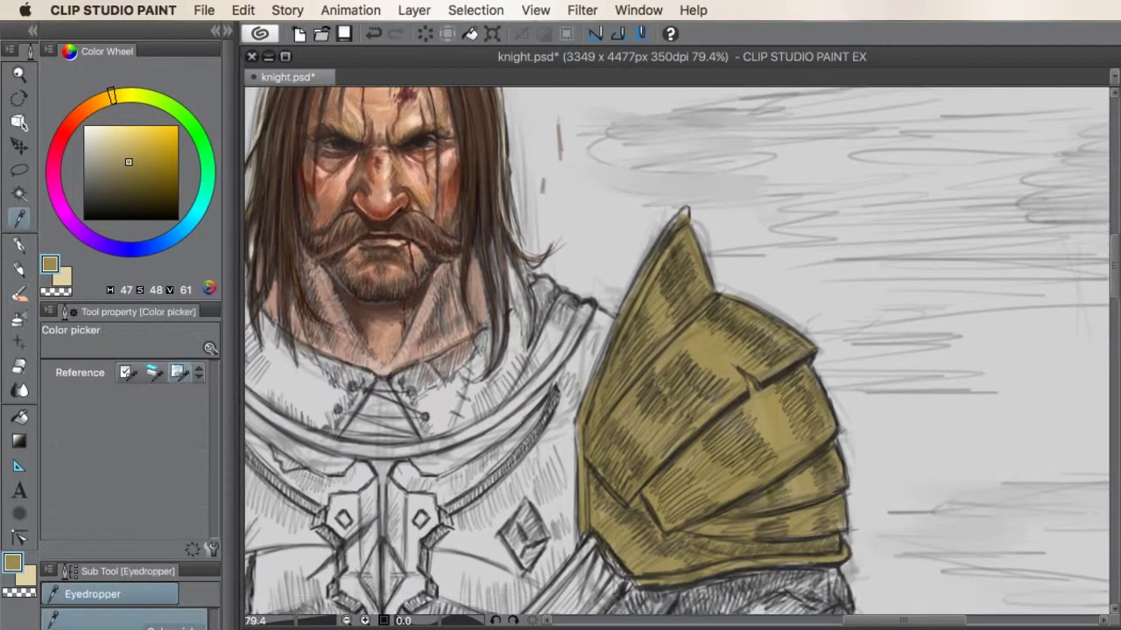
Step: Add bright yellow highlights and brown shading (H 25, S 65, V 38) to the two large plates with a size 30 brush
left_click(733, 453, "alt")
key("]")
mouse_move(743, 473)
left_mouse_down()
mouse_move(720, 424)
mouse_move(659, 441)
mouse_move(629, 412)
left_mouse_up()
left_click(683, 506, "alt")
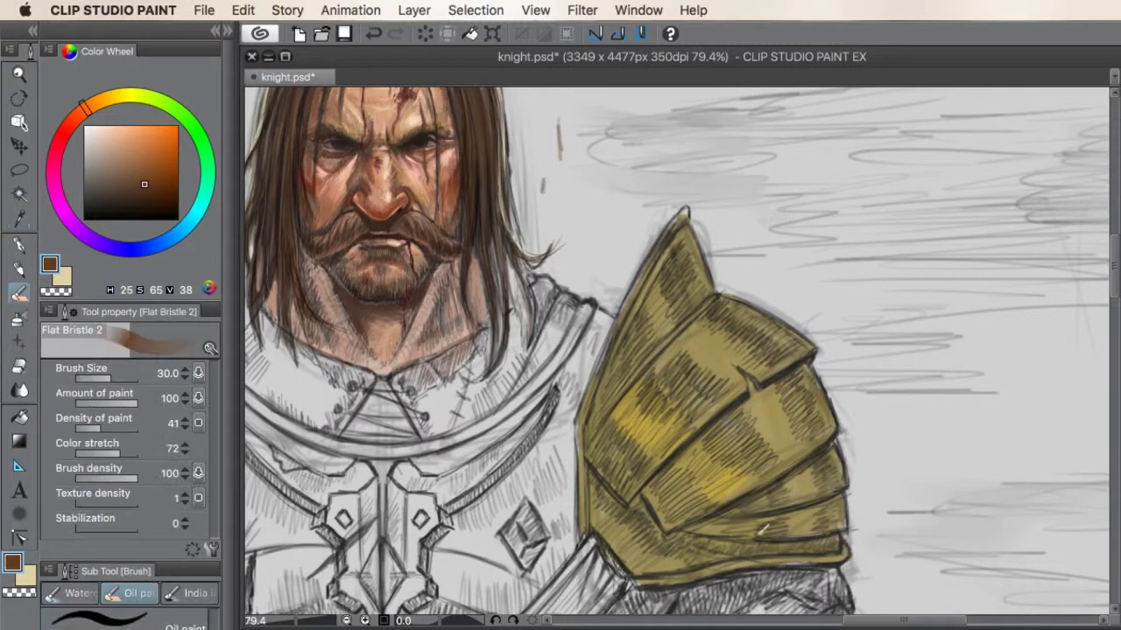
mouse_move(705, 529)
left_mouse_down()
mouse_move(687, 459)
mouse_move(640, 421)
left_mouse_up()
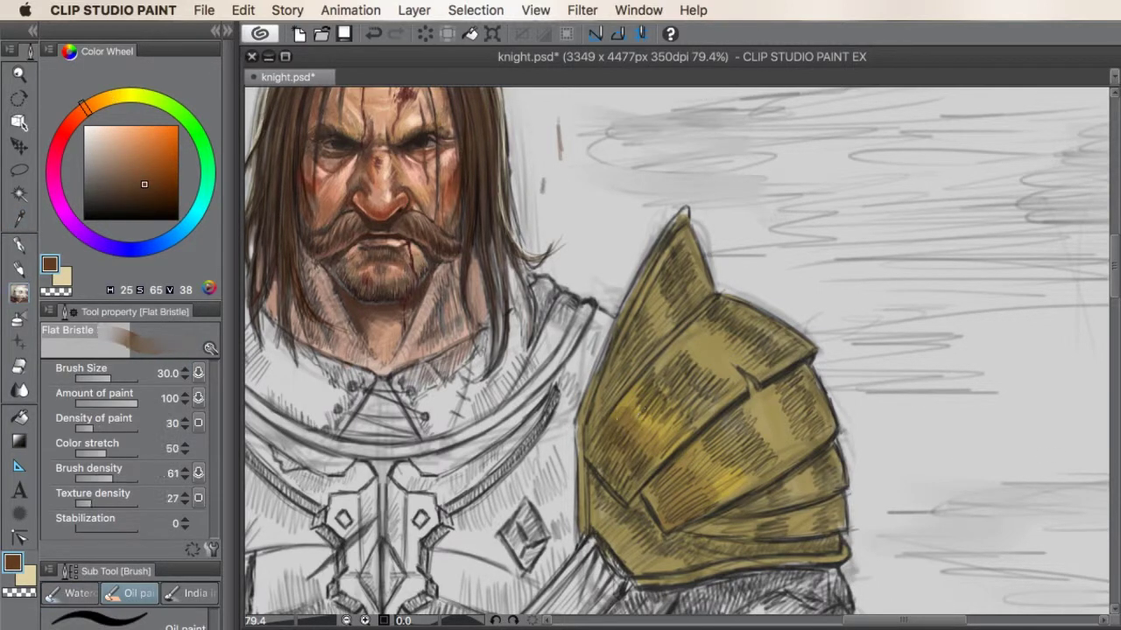
Step: Paint brown shadow bands across the shoulder armour's plates with the Flat Bristle brush at size 30
key("b")
mouse_move(723, 541)
left_mouse_down()
mouse_move(720, 488)
mouse_move(701, 464)
left_mouse_up()
left_click_drag(840, 419, 874, 458)
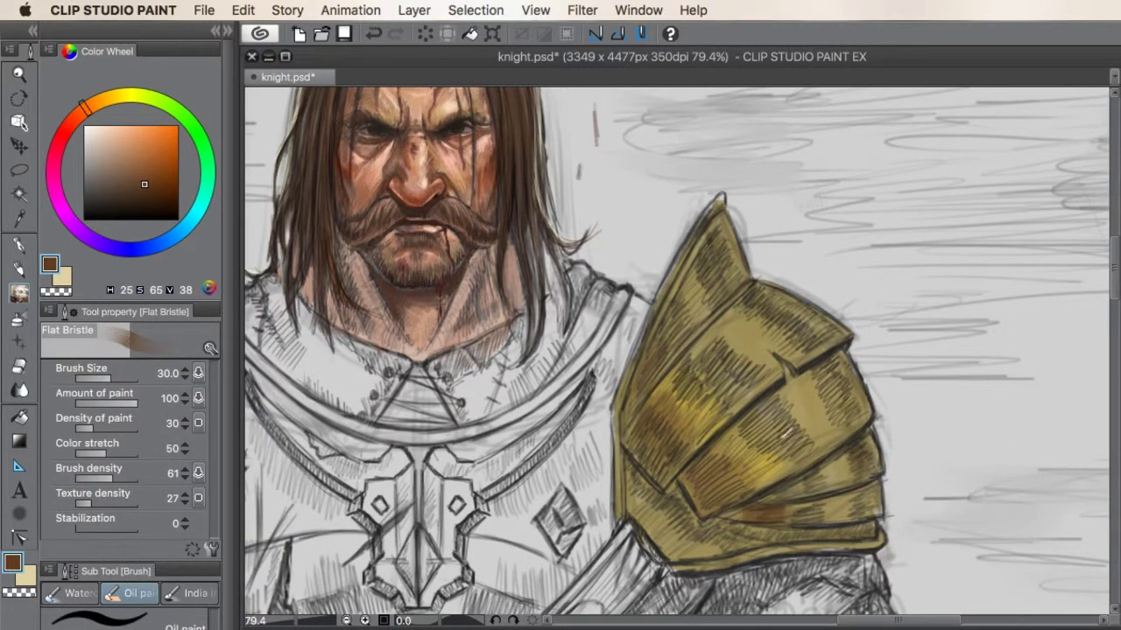
left_click_drag(828, 411, 858, 385)
mouse_move(800, 333)
left_mouse_down()
mouse_move(832, 316)
mouse_move(808, 335)
left_mouse_up()
left_click_drag(714, 315, 699, 262)
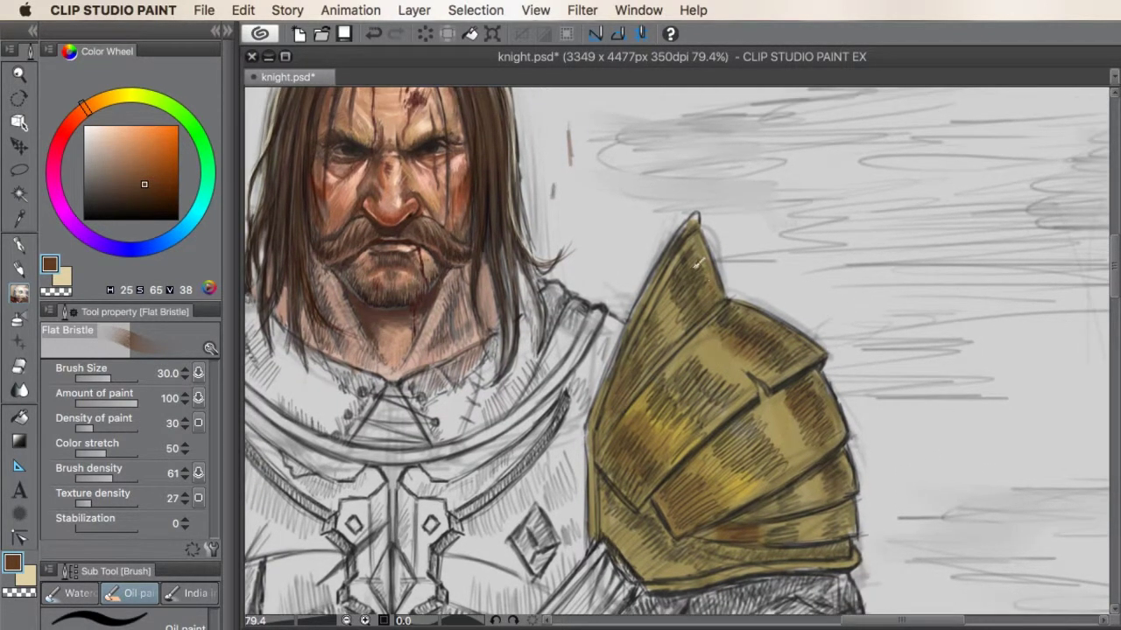
key("/")
left_click_drag(736, 429, 755, 429)
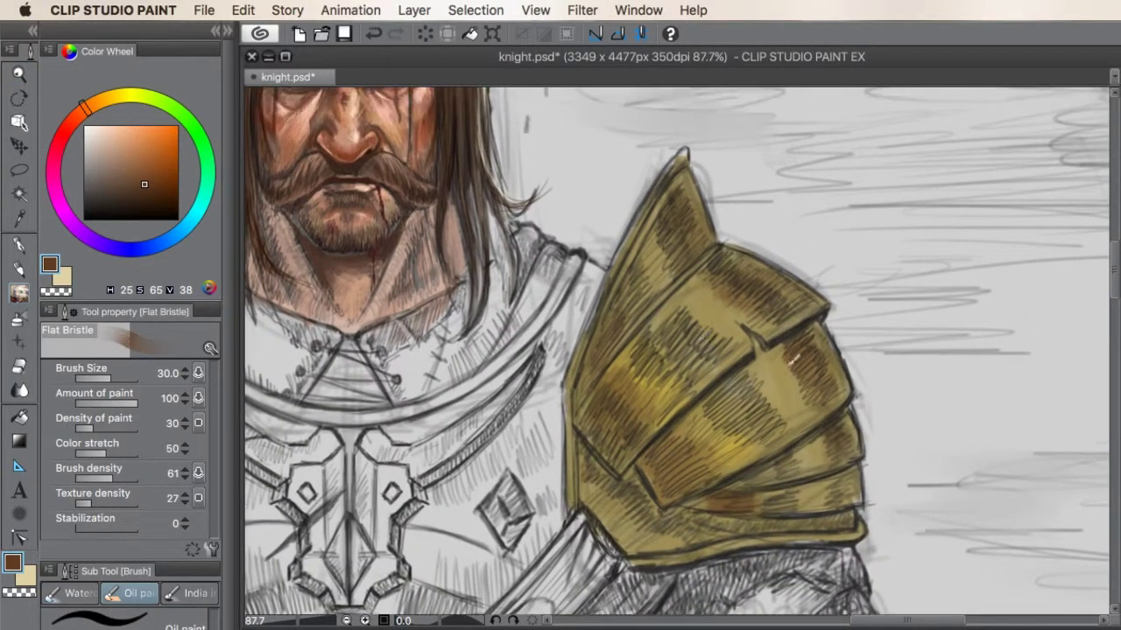
Step: Paint pale yellow highlights (H 56, S 36, V 100) on the plates, reducing the brush size to 25 for the smaller ones
left_click(787, 395, "alt")
left_click_drag(775, 396, 792, 412)
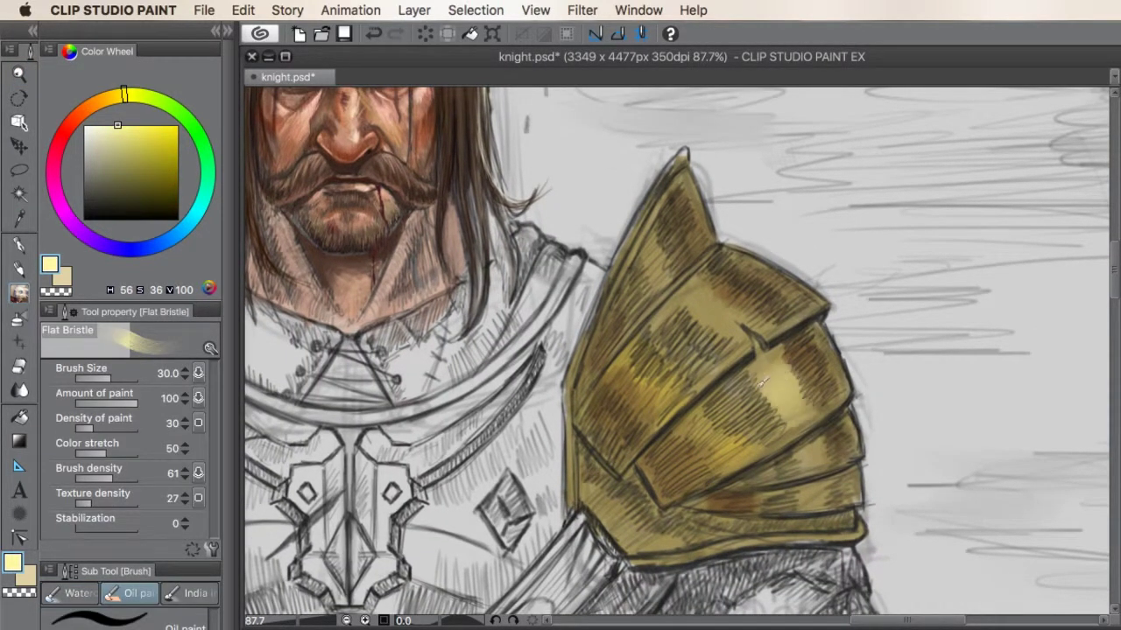
mouse_move(762, 359)
left_mouse_down()
mouse_move(756, 309)
mouse_move(721, 331)
mouse_move(682, 289)
left_mouse_up()
left_click_drag(819, 446, 805, 487)
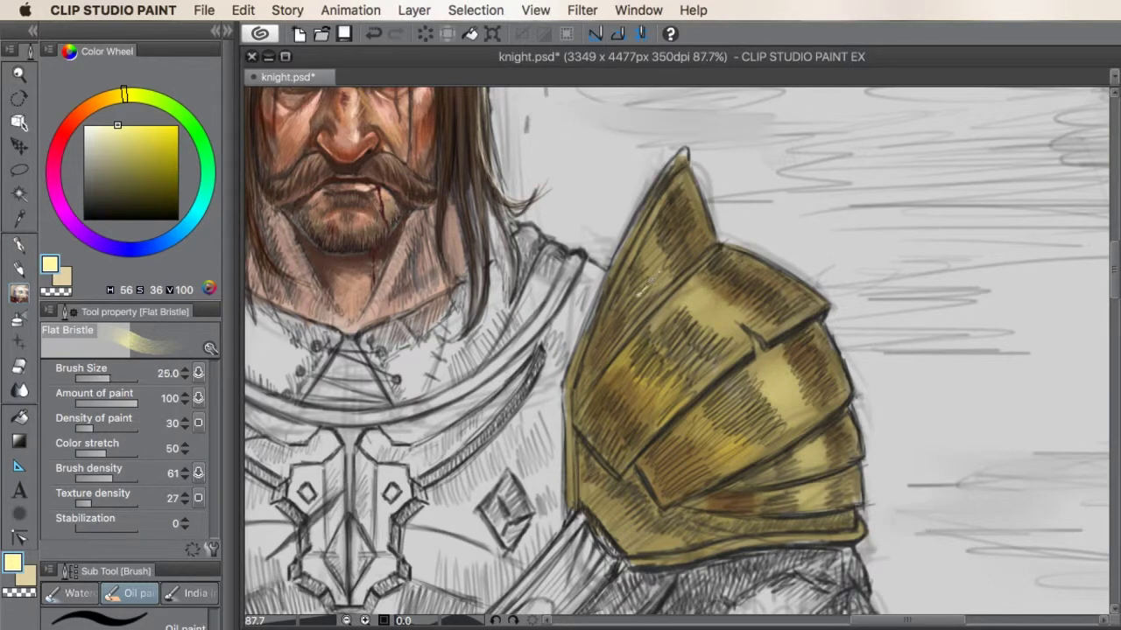
mouse_move(669, 258)
left_mouse_down()
mouse_move(635, 306)
mouse_move(648, 326)
mouse_move(726, 340)
left_mouse_up()
key("b")
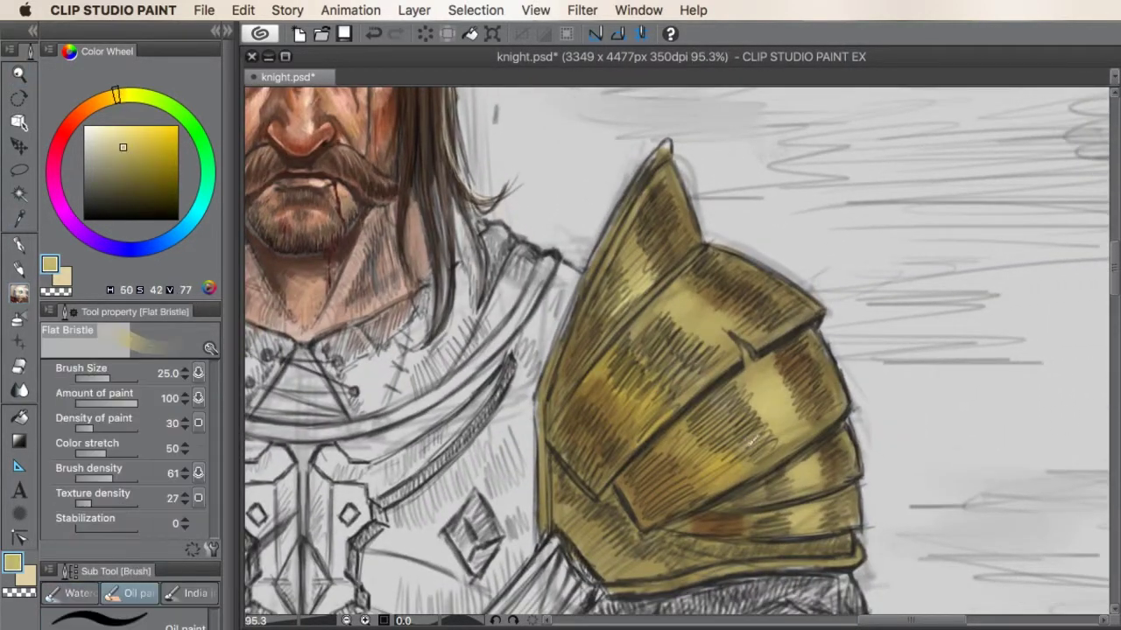
Step: Extend the light gold on the large plate and deepen the upper plates' shadows with dark brown (H 37, S 48, V 37)
mouse_move(749, 433)
left_mouse_down()
mouse_move(765, 396)
mouse_move(767, 426)
mouse_move(788, 391)
mouse_move(788, 348)
left_mouse_up()
left_click(788, 347, "alt")
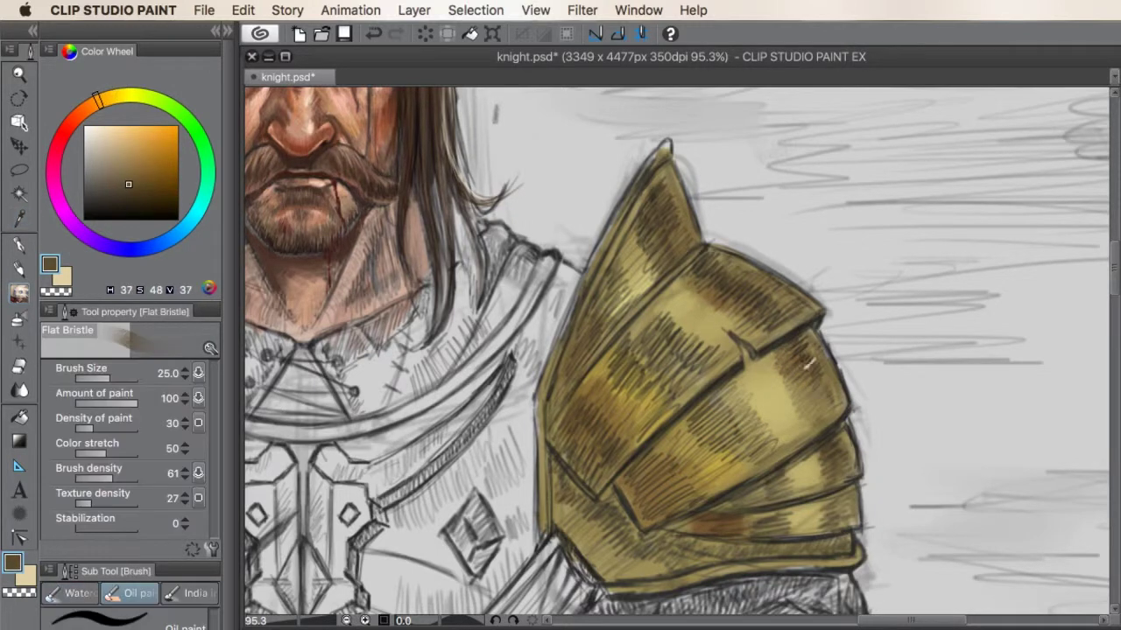
mouse_move(776, 308)
left_mouse_down()
mouse_move(738, 303)
mouse_move(703, 256)
mouse_move(633, 397)
mouse_move(695, 351)
mouse_move(648, 351)
left_mouse_up()
scroll(648, 350, "down", 1)
Step: Add warm yellow highlights (H 46, S 62, V 97) to the upper plates and the armour's pointed section
key("alt")
left_click(763, 397, "alt")
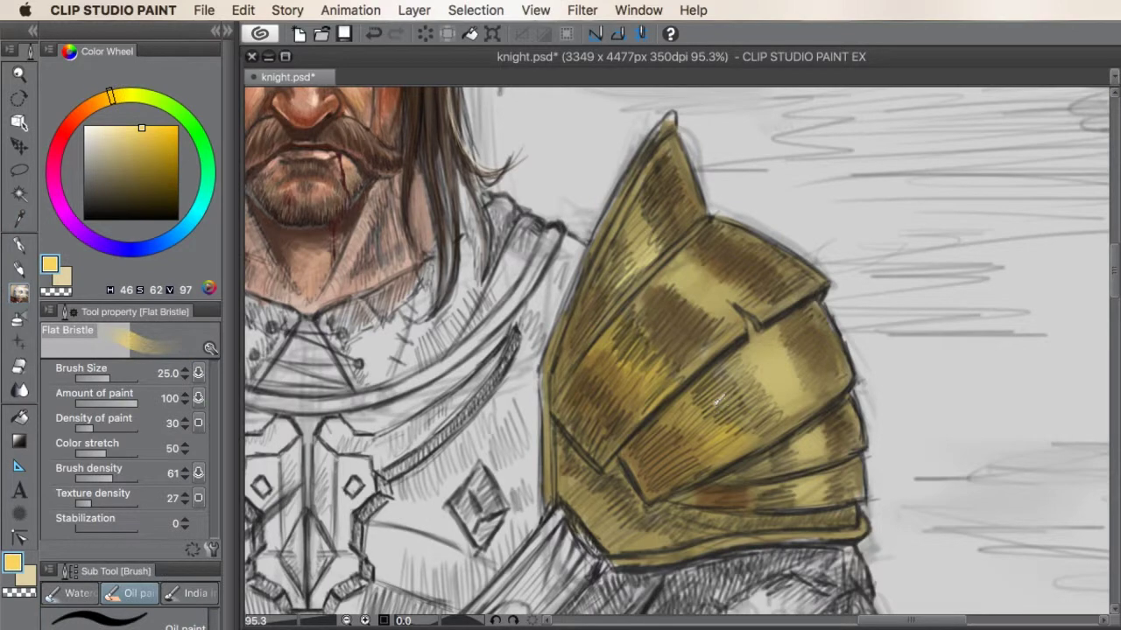
mouse_move(788, 337)
left_mouse_down()
mouse_move(731, 372)
mouse_move(692, 280)
mouse_move(629, 248)
mouse_move(595, 254)
mouse_move(783, 269)
left_mouse_up()
key("j")
left_click(733, 354, "alt")
Step: Blend the upper and middle plates' shading with sampled golds (H 47, S 46, V 64 and H 48, S 52, V 85) using Flat Bristle
left_click(774, 326, "alt")
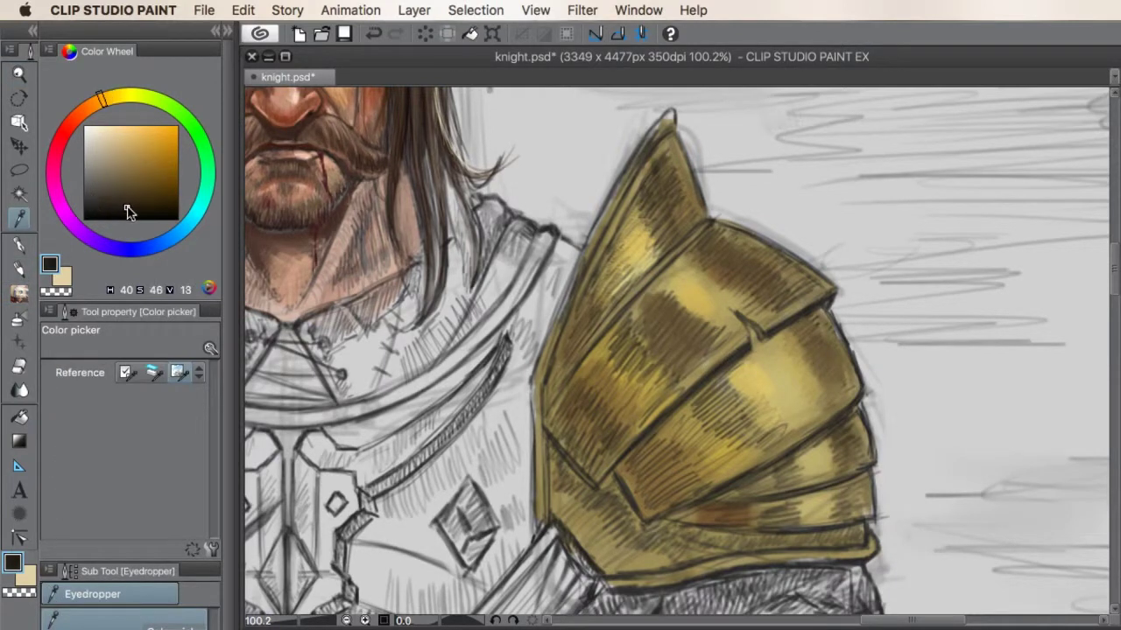
left_click(143, 192)
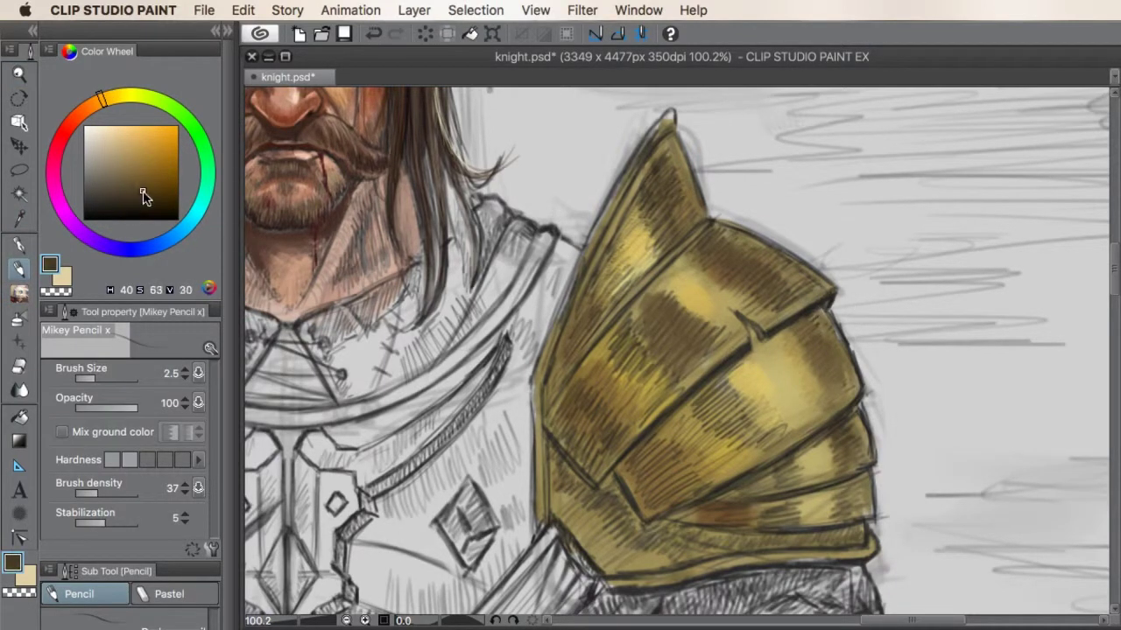
key("b")
left_click(714, 262, "alt")
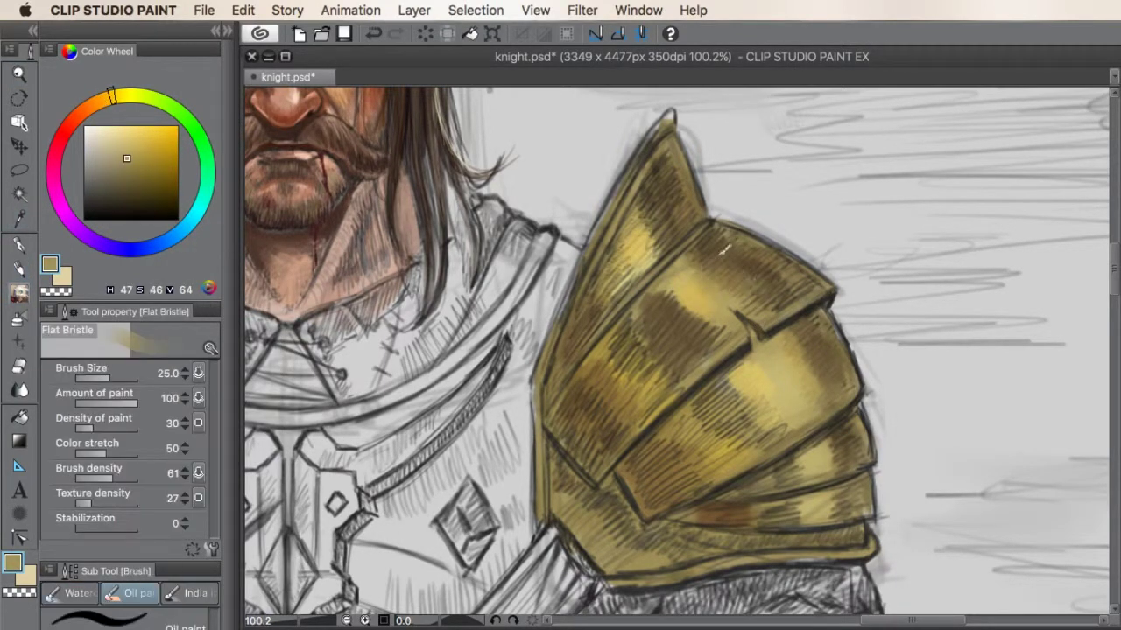
left_click(636, 300, "alt")
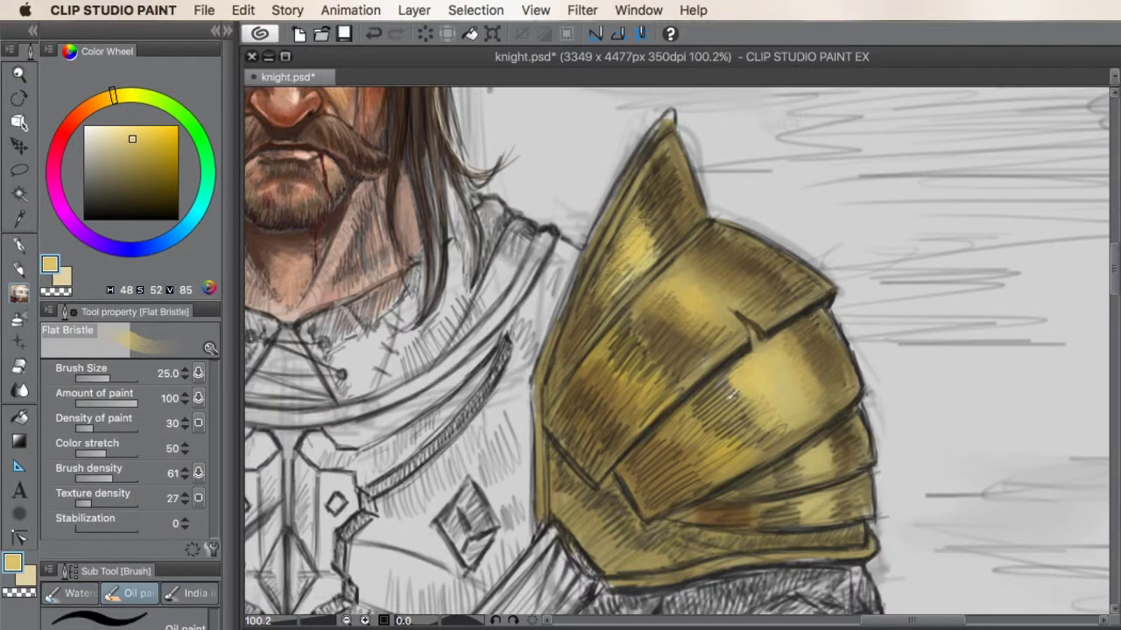
mouse_move(752, 333)
left_mouse_down()
mouse_move(683, 332)
mouse_move(732, 333)
mouse_move(749, 348)
left_mouse_up()
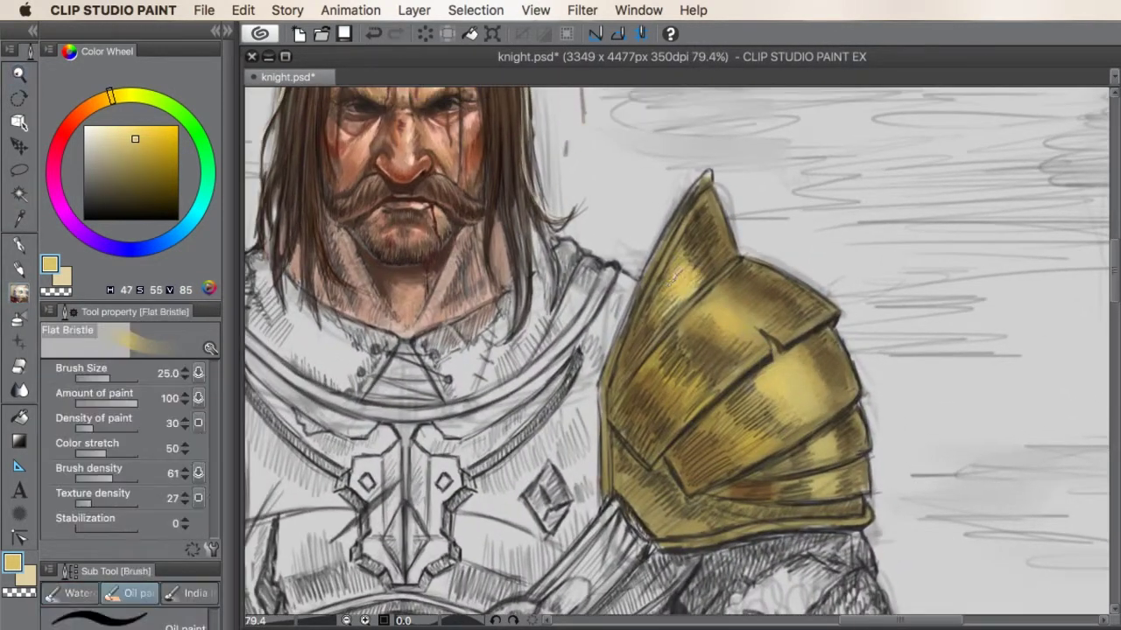
Step: Work golden midtones (H 47, S 64, V 72) into the large plates and darken the pointed tip with brown (H 39, S 48, V 40)
left_click(683, 356, "alt")
left_click(675, 385, "alt")
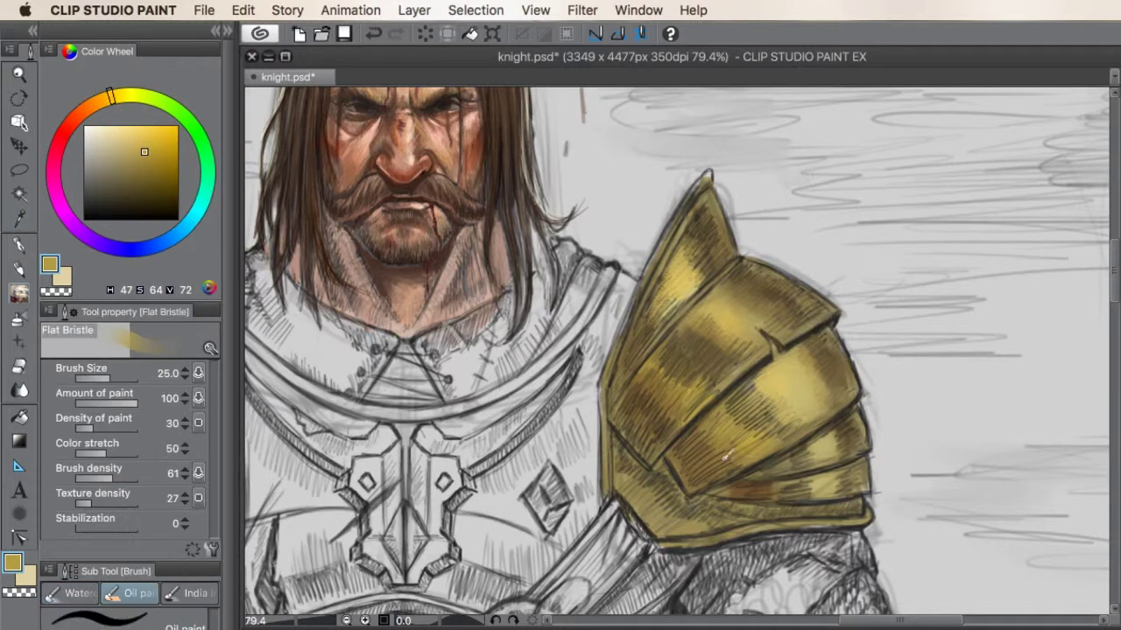
left_click(711, 233, "alt")
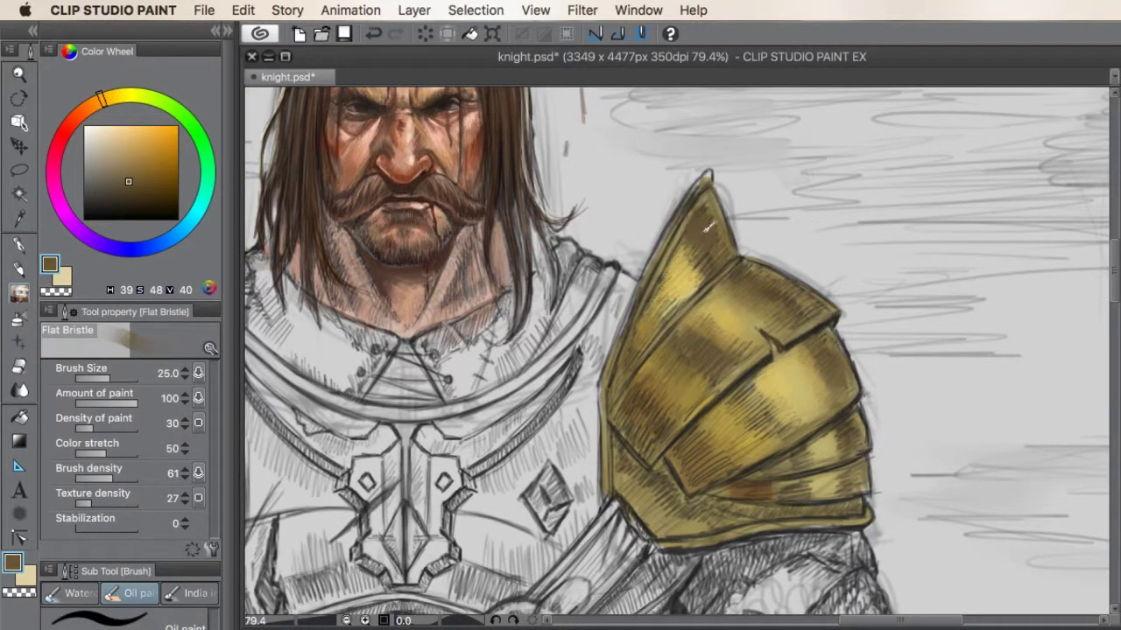
Step: Paint a blue arrow (H 210, S 82, V 74) in the background, pointing down toward the shoulder armour
key("p")
left_click(207, 229)
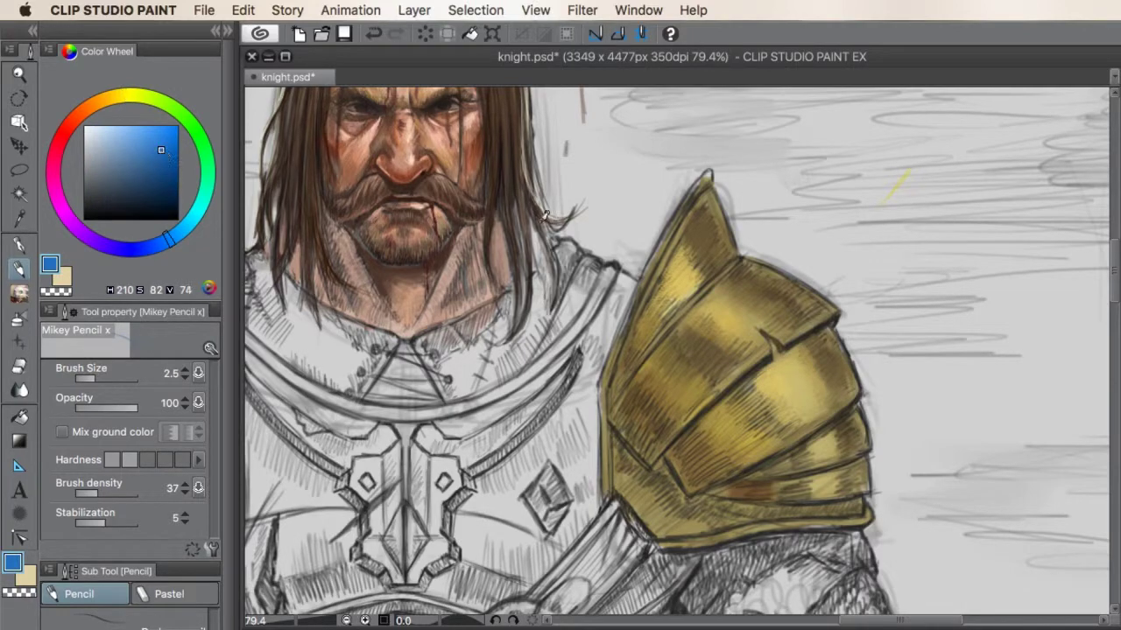
key("b")
left_click_drag(910, 166, 853, 238)
scroll(674, 350, "down", 3)
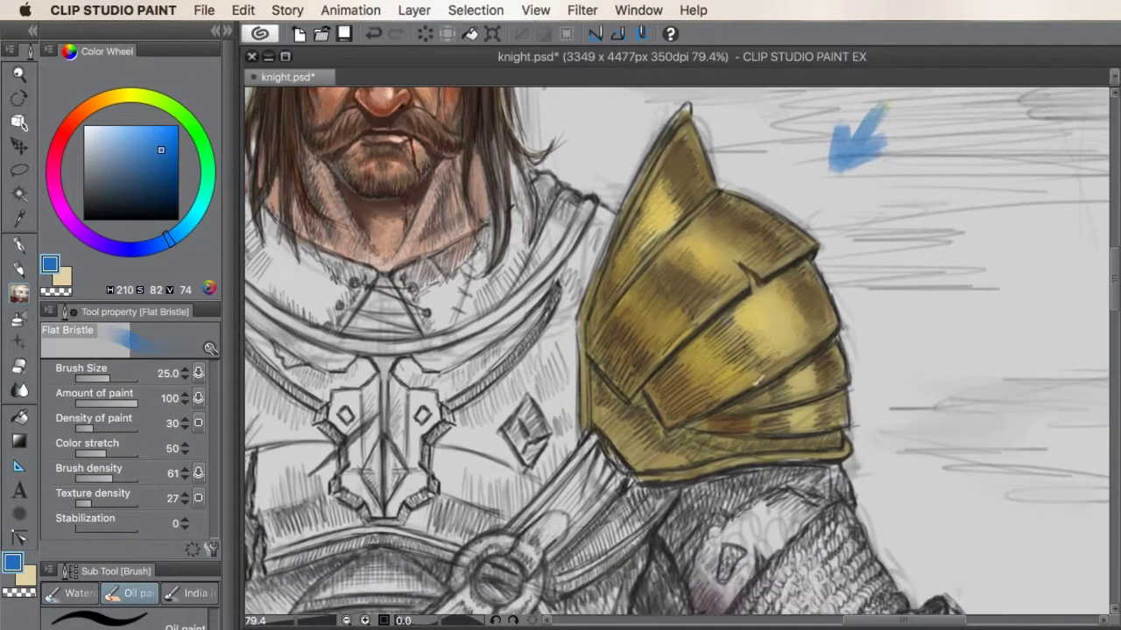
Step: Deepen the lower plates' shadows with brown (H 29, S 49, V 35) and blend light gold (H 50, S 43, V 78) into the large plates
left_click_drag(759, 381, 741, 353)
left_click(799, 344, "alt")
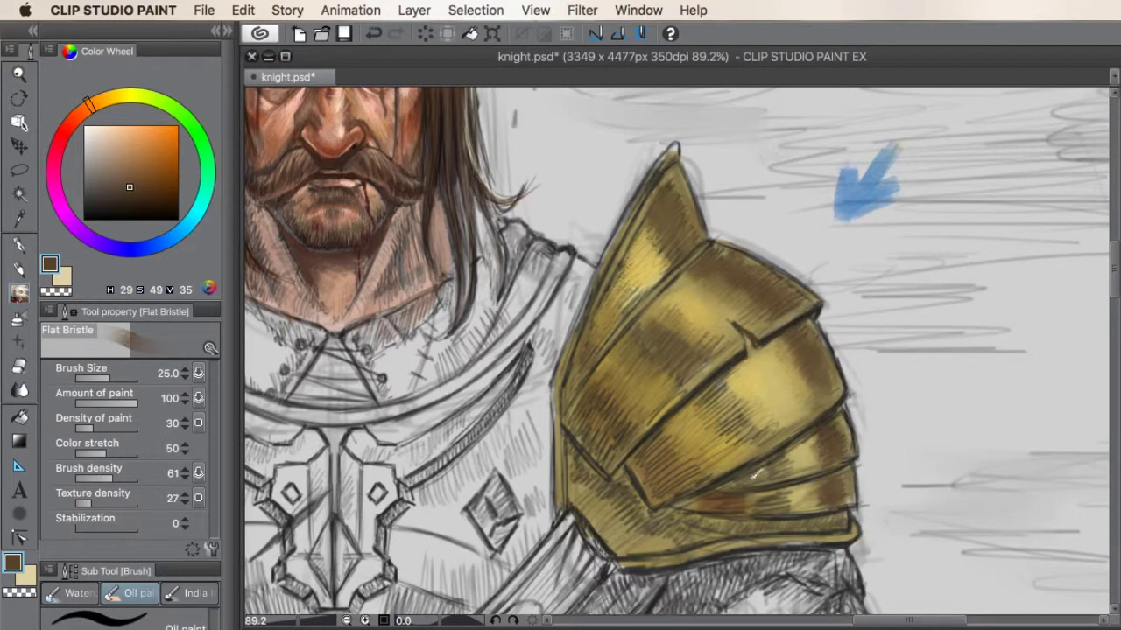
left_click(758, 420, "alt")
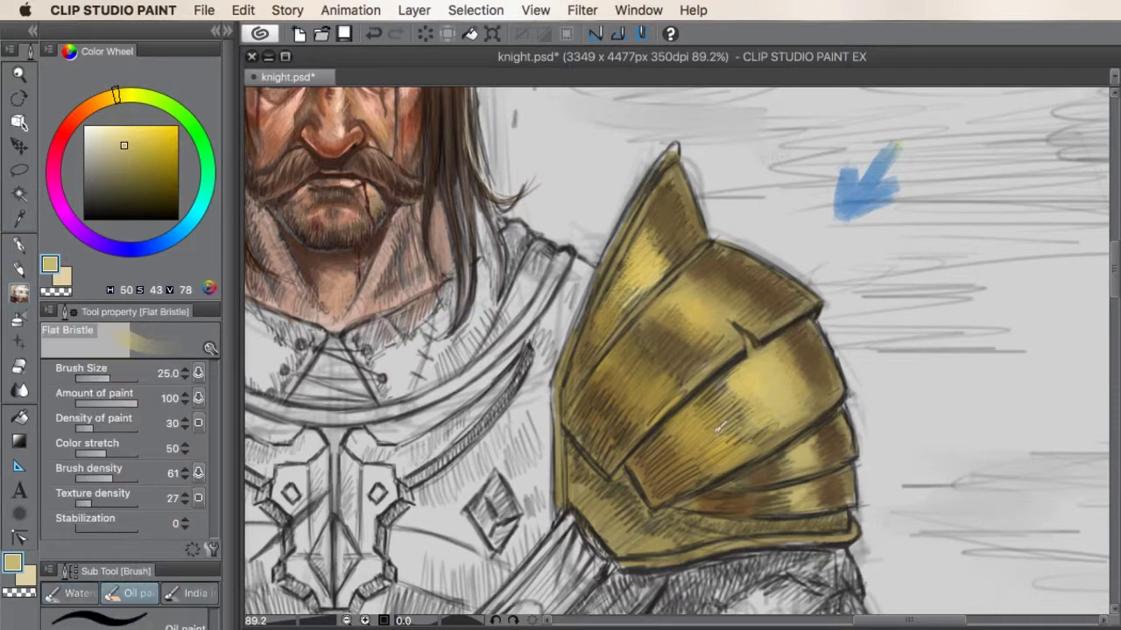
left_click(718, 424, "alt")
left_click(725, 429, "alt")
mouse_move(725, 424)
left_mouse_down()
mouse_move(735, 418)
mouse_move(744, 438)
mouse_move(674, 383)
left_mouse_up()
Step: Paint the sleeve beneath the shoulder armour dark red and add near-black shadow (H 206, S 26, V 11) at size 30
scroll(676, 354, "down", 2)
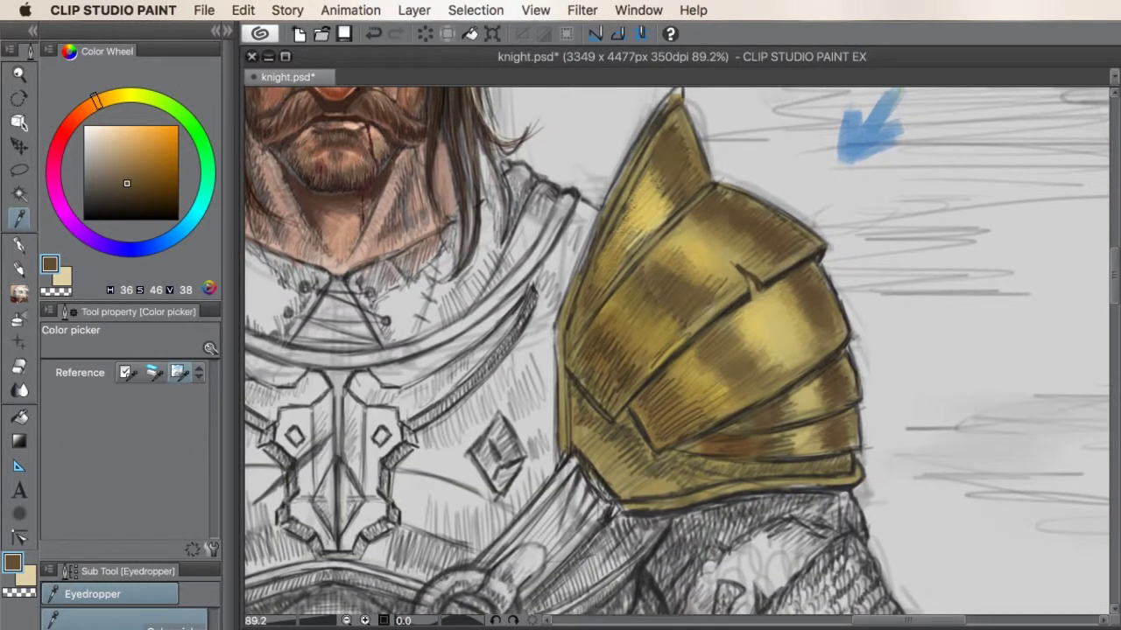
mouse_move(665, 560)
left_mouse_down()
mouse_move(735, 517)
mouse_move(832, 504)
mouse_move(665, 569)
mouse_move(773, 524)
mouse_move(823, 525)
left_mouse_up()
left_click(665, 525, "alt")
mouse_move(666, 525)
left_mouse_down()
mouse_move(721, 506)
mouse_move(686, 542)
left_mouse_up()
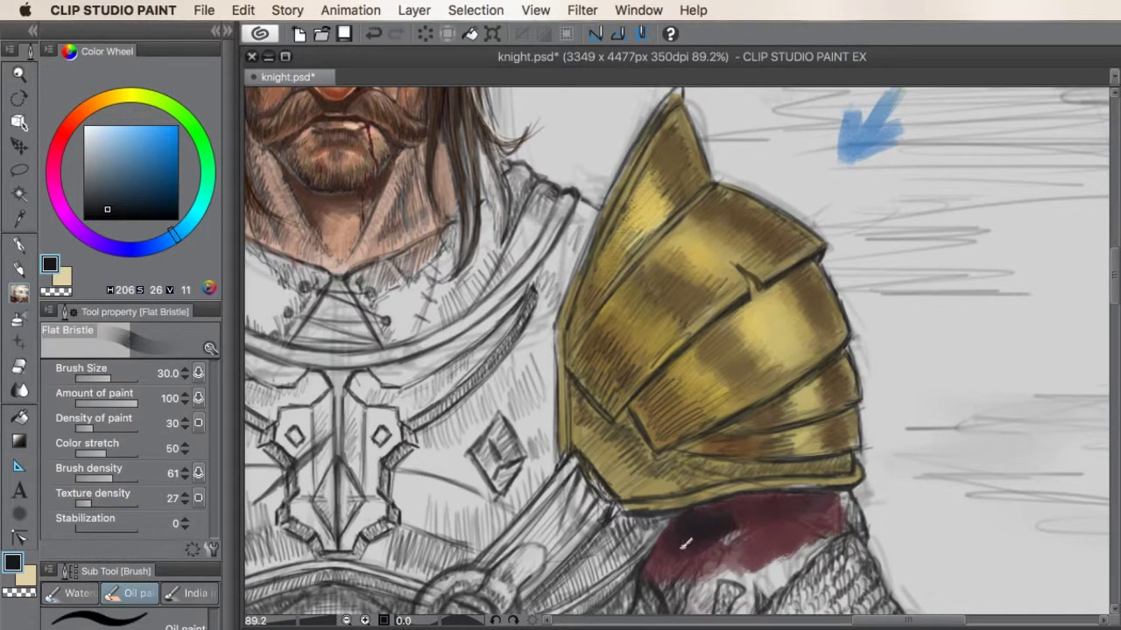
Step: Paint the diagonal chest strap beside the armour in orange-brown (H 21, S 62, V 73) and darker brown (H 21, S 64, V 46)
left_click(438, 385, "alt")
left_click(87, 113)
left_click(143, 175)
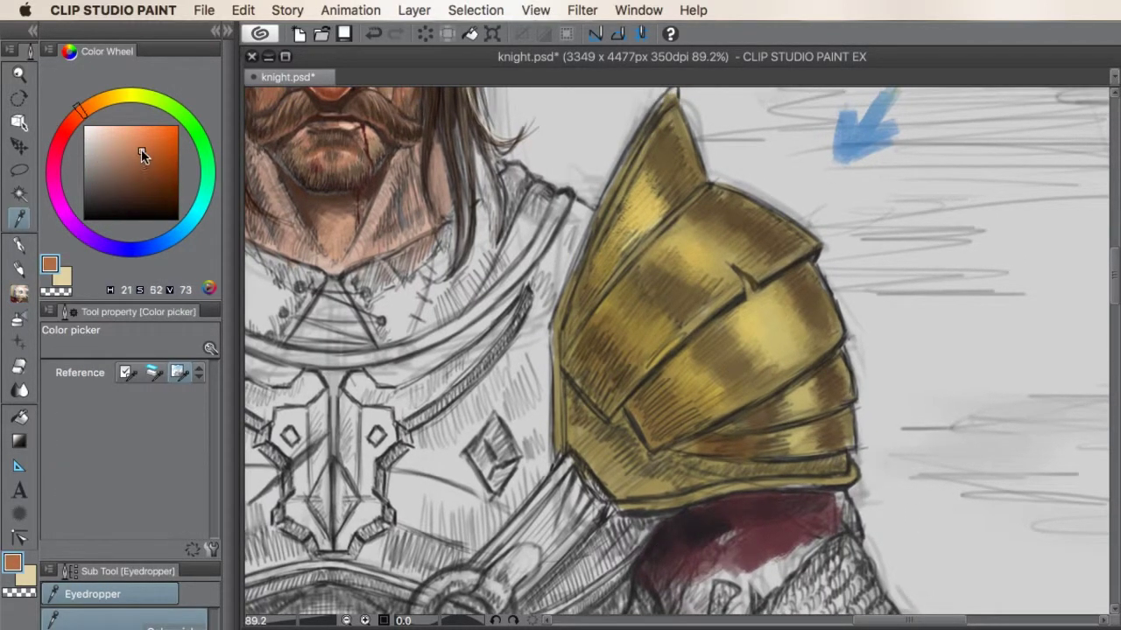
mouse_move(525, 569)
left_mouse_down()
mouse_move(582, 490)
mouse_move(539, 569)
left_mouse_up()
key("bracketleft")
key("bracketleft")
key("bracketleft")
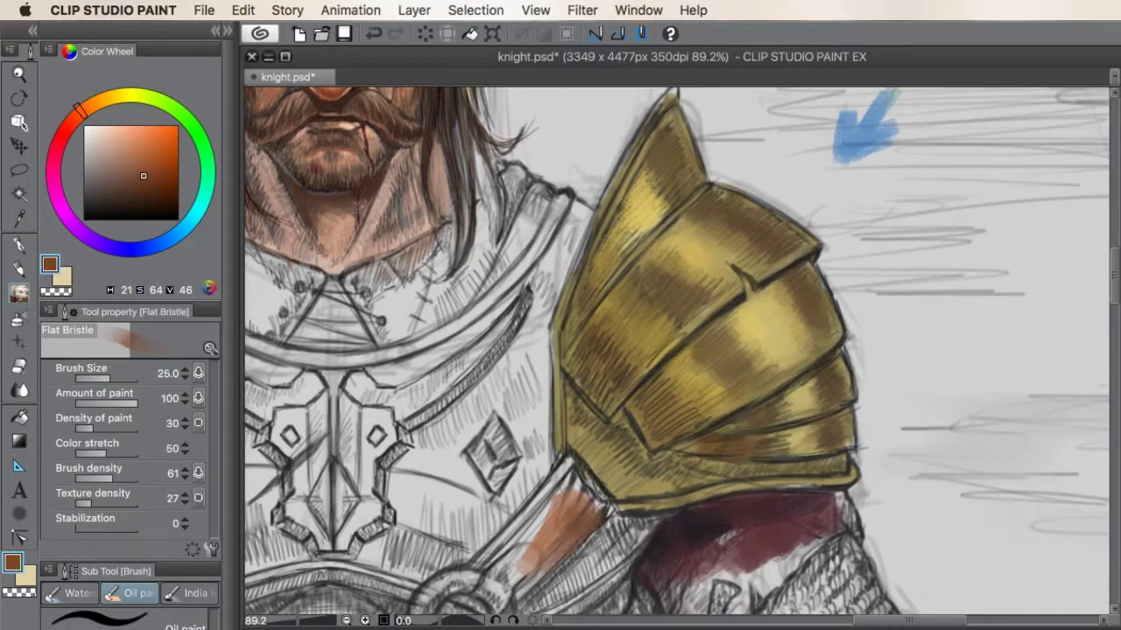
left_click_drag(568, 466, 534, 529)
left_click_drag(550, 491, 486, 559)
mouse_move(579, 460)
left_mouse_down()
mouse_move(564, 495)
mouse_move(579, 510)
mouse_move(521, 529)
left_mouse_up()
Step: Shade the strap's upper part and edges with darker brown (H 21, S 62, V 36) using a size 15 brush
left_click(148, 195)
left_click(141, 185)
key("bracketleft")
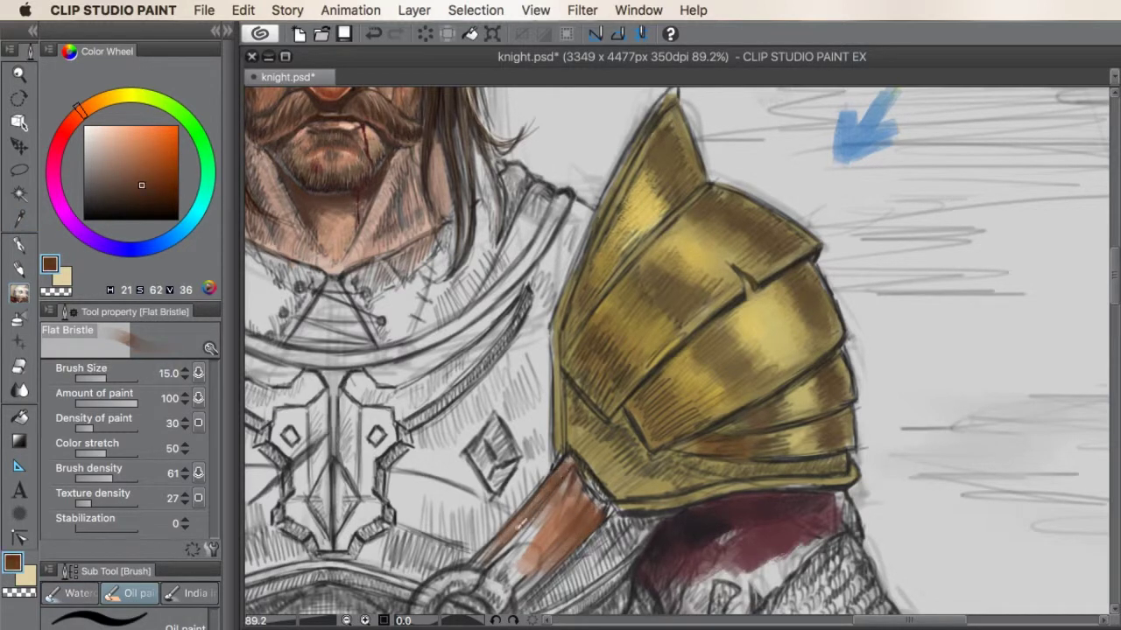
left_click_drag(560, 494, 534, 538)
left_click_drag(577, 473, 551, 541)
left_click_drag(606, 495, 585, 512)
Step: Paint the strap's reflected reddish brown (H 21, S 59, V 45) onto the armour's lower section nearest the strap at size 20
left_click(751, 483, "alt")
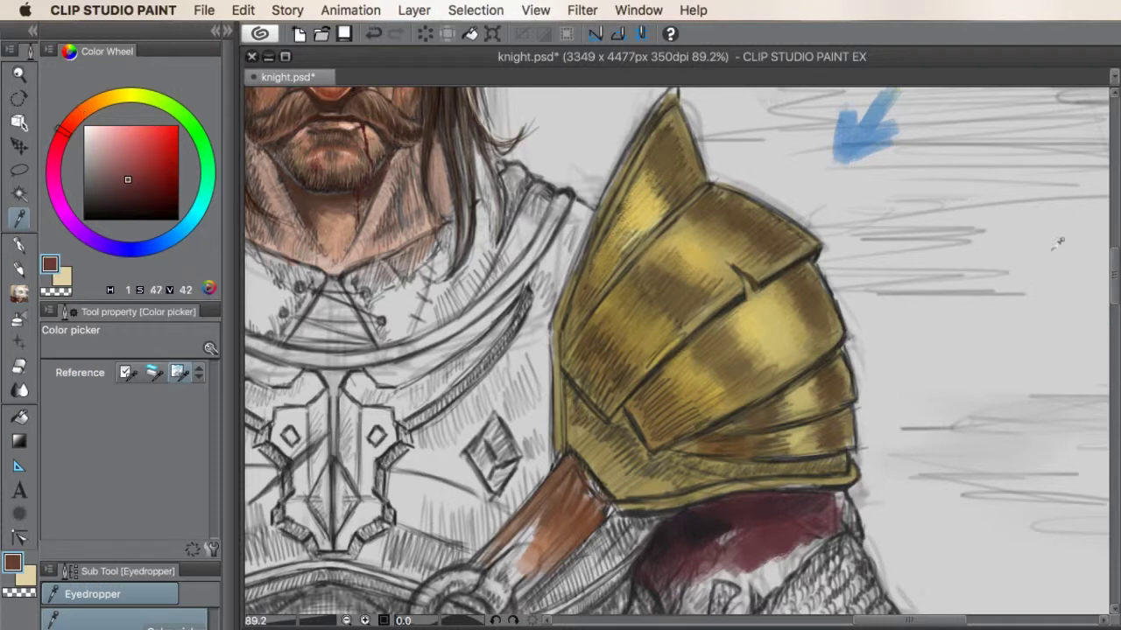
key("bracketright")
left_click(613, 464, "alt")
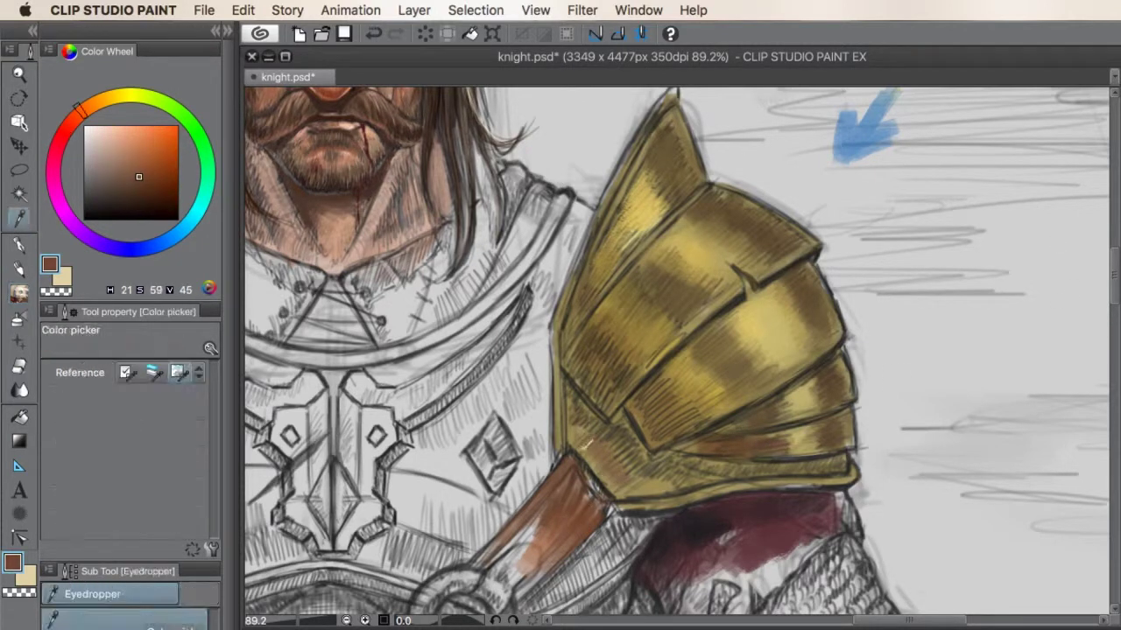
left_click_drag(665, 471, 626, 488)
left_click_drag(655, 451, 649, 486)
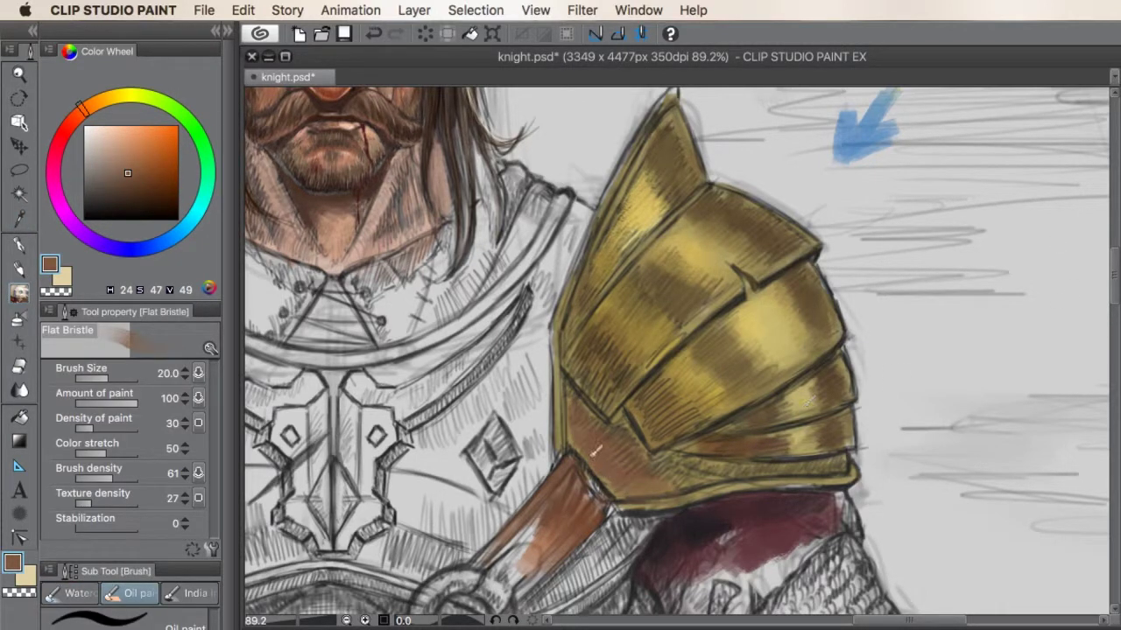
left_click_drag(570, 410, 559, 410)
Step: Sample the sleeve's dark red (H 350, S 47, V 36) and paint a small arrow beside the armour's lower outer corner
left_click(771, 534, "alt")
mouse_move(880, 499)
left_mouse_down()
mouse_move(871, 521)
mouse_move(853, 521)
left_mouse_up()
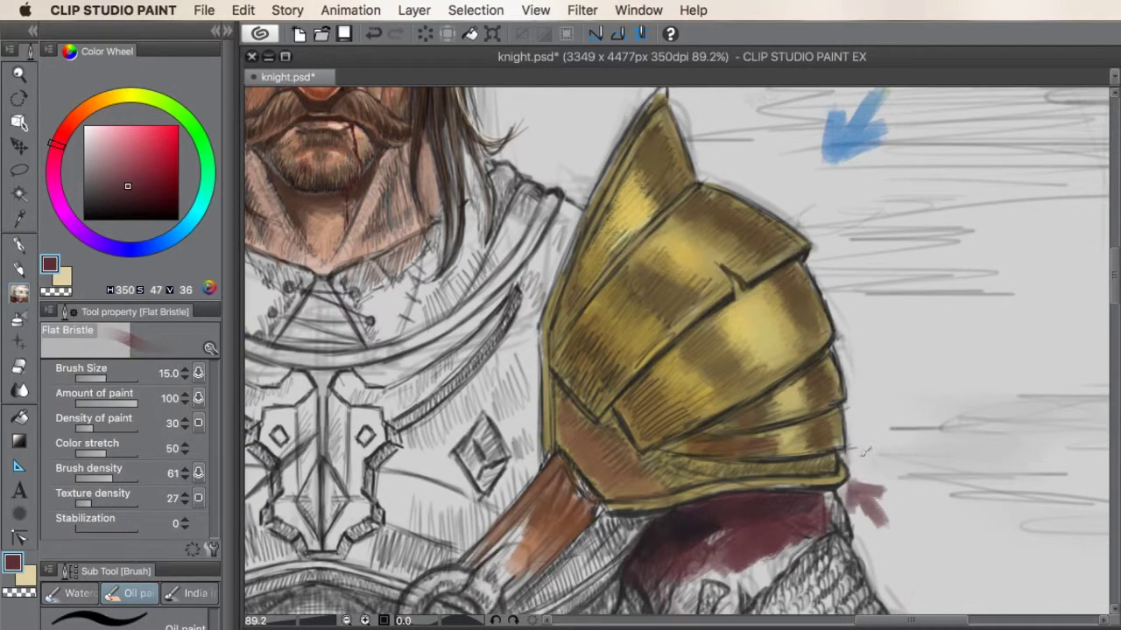
Step: Brighten the highlights on the crest and upper plates with pale yellow (H 55, S 35, V 100) using Dry Brush 1 at size 20
left_click(694, 406, "ctrl")
left_click_drag(694, 405, 617, 316)
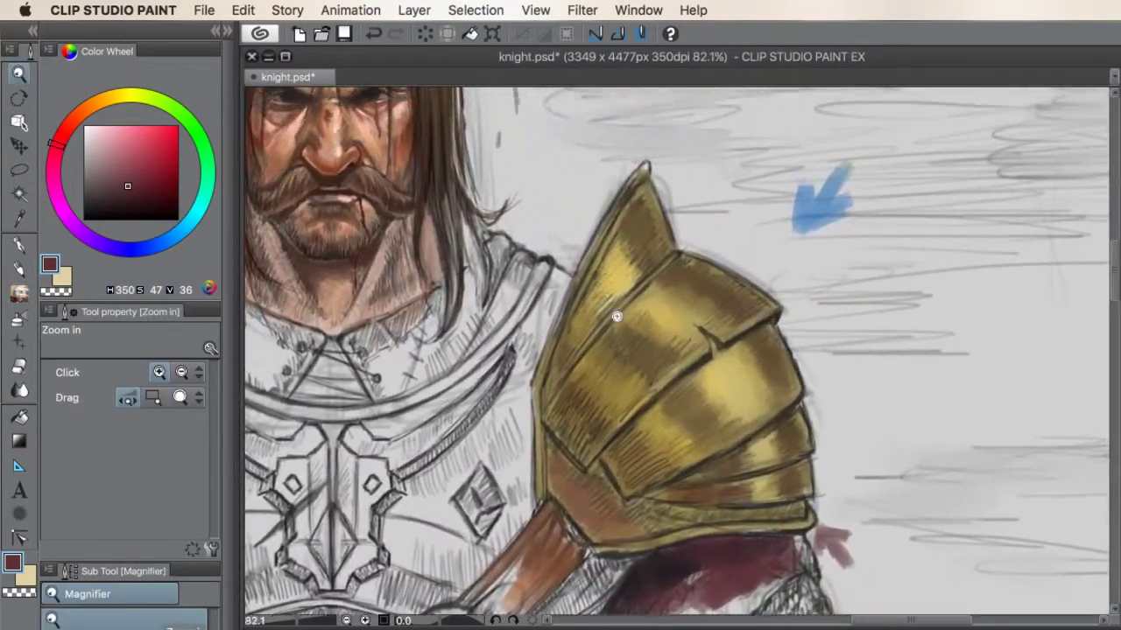
left_click(734, 370, "alt")
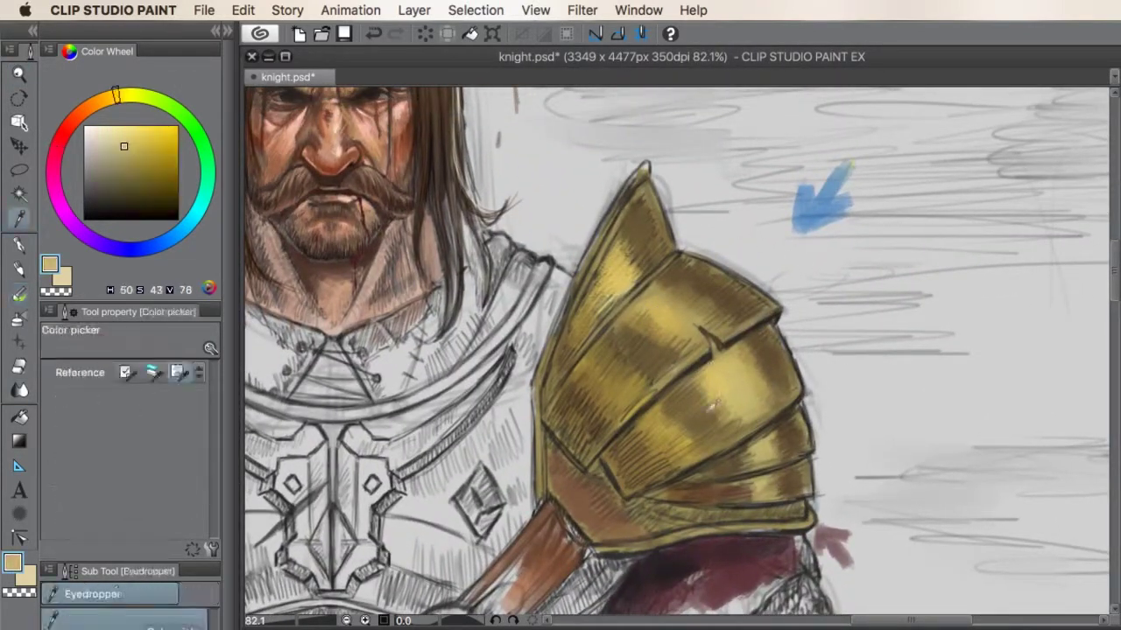
left_click(733, 357, "alt")
left_click(723, 372, "alt")
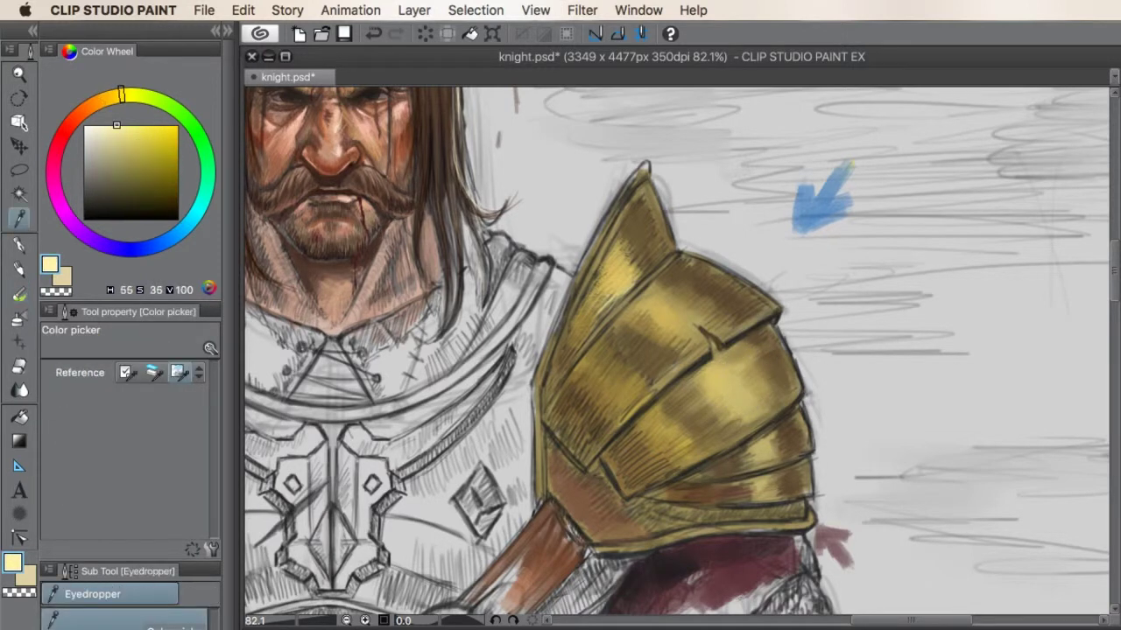
mouse_move(723, 372)
left_mouse_down()
mouse_move(744, 397)
mouse_move(732, 417)
mouse_move(756, 384)
mouse_move(743, 352)
mouse_move(671, 317)
mouse_move(681, 277)
mouse_move(663, 312)
mouse_move(703, 298)
mouse_move(631, 255)
left_mouse_up()
key("bracketright")
key("bracketright")
key("bracketright")
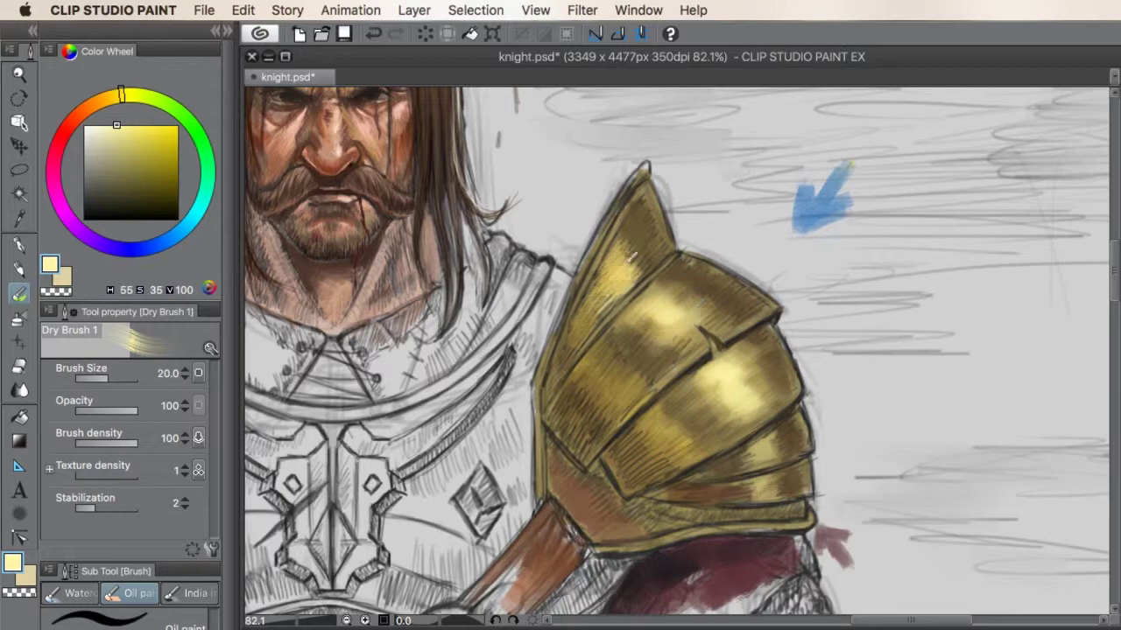
Step: Hatch around the upper plates' highlights with a size 2.5 pencil in pale yellow (H 57, S 23, V 99) and brown (H 45, S 44, V 55)
key("ctrl+space")
left_click(767, 476, "ctrl")
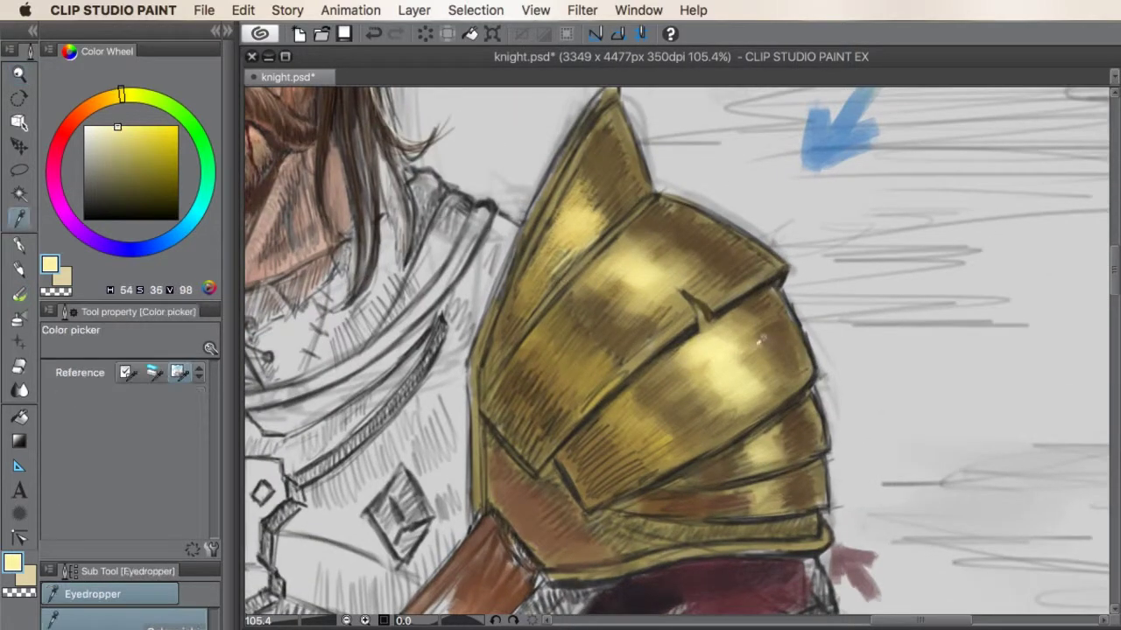
key("p")
left_click(871, 310, "alt")
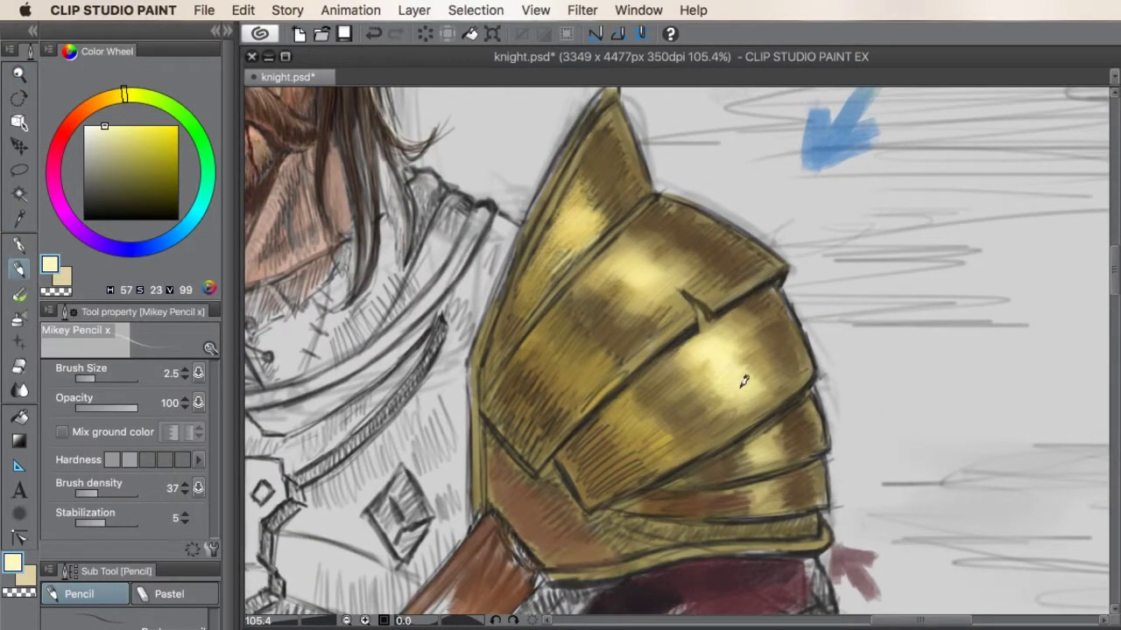
left_click(650, 240, "alt")
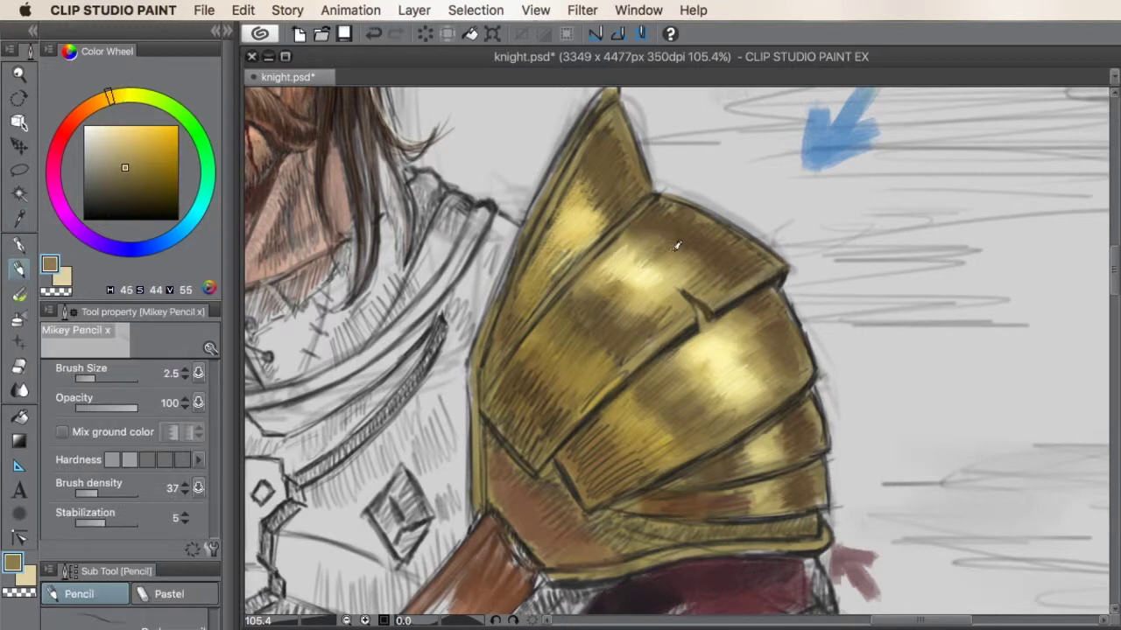
left_click(733, 353, "alt")
left_click(690, 393, "alt")
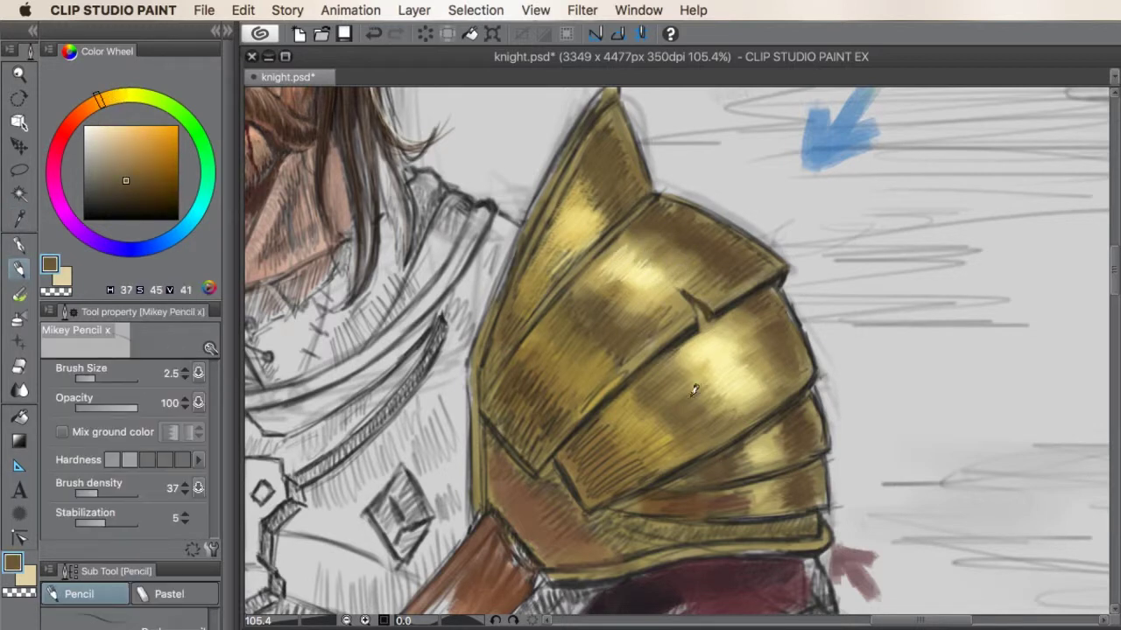
Step: Hatch the highlights of the narrow lower plates in light yellow (H 52, S 37, V 94) with the size 2.5 pencil
scroll(693, 345, "up", 2)
scroll(612, 273, "down", 2)
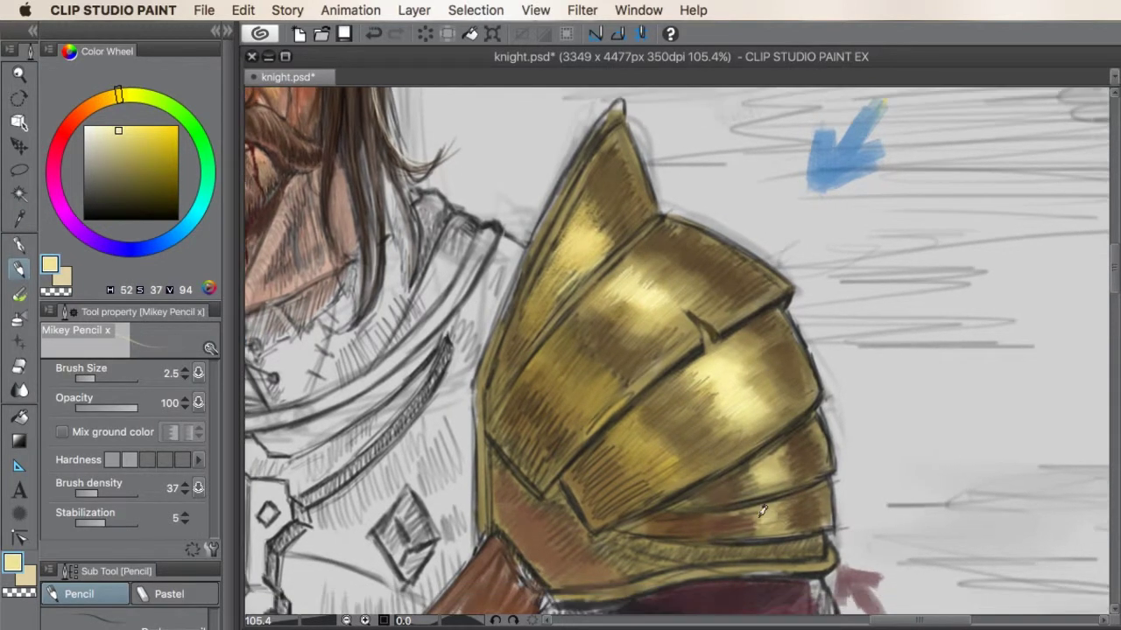
left_click(771, 512, "alt")
left_click_drag(761, 524, 799, 517)
key("p")
Step: Darken the seams between the plates with very dark brown (H 36, S 41, V 12) using Flat Bristle 2 at size 7
left_click(753, 516, "alt")
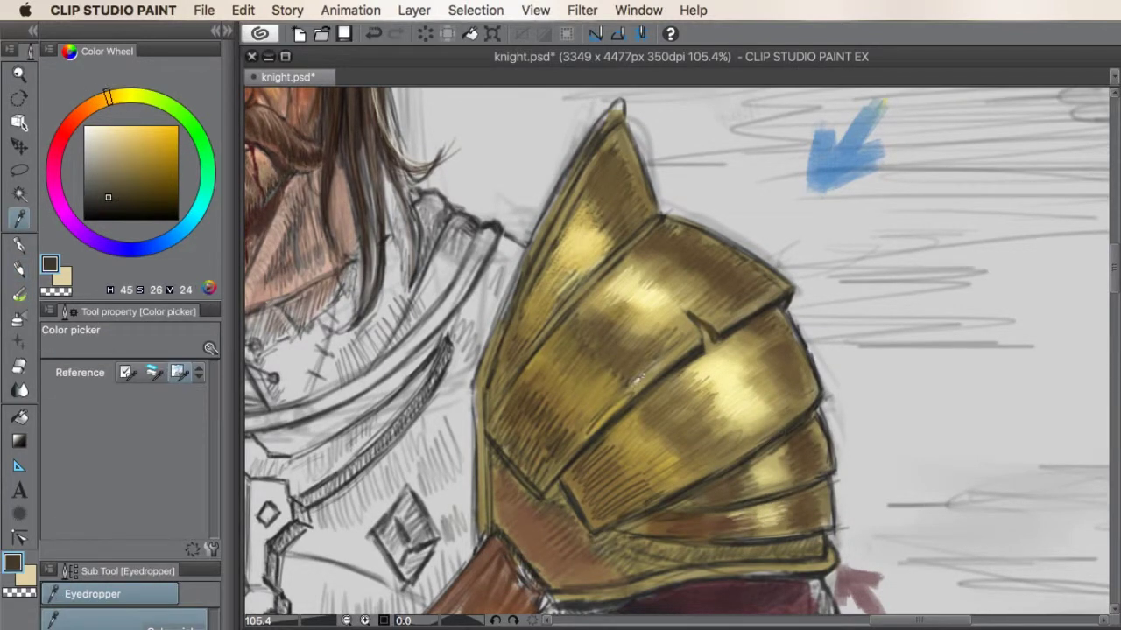
left_click(749, 525, "alt")
left_click(744, 533, "alt")
key("b")
key("bracketleft")
key("bracketleft")
key("bracketleft")
key("bracketleft")
key("bracketleft")
key("bracketleft")
key("bracketleft")
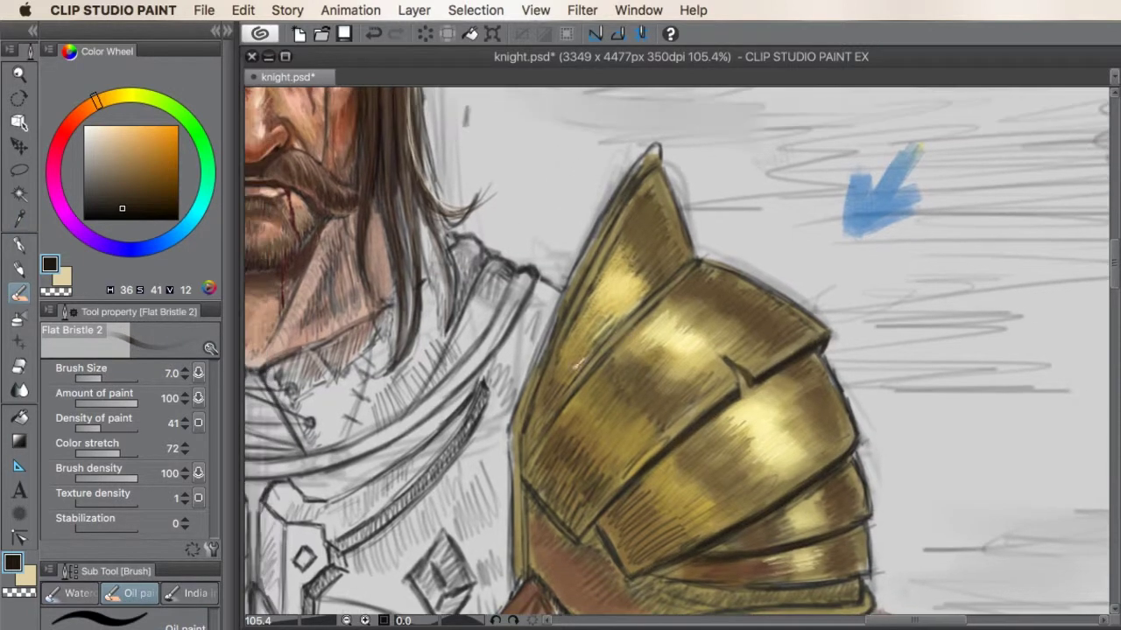
left_click_drag(578, 350, 615, 394)
key("p")
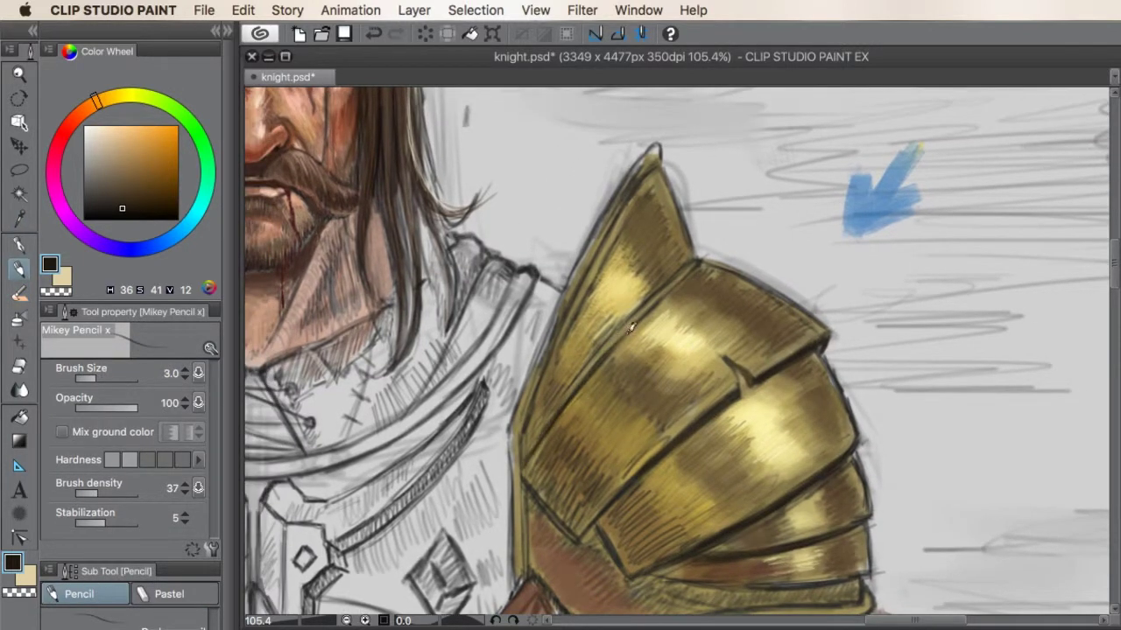
Step: Draw thin pale yellow (H 54, S 34, V 97) edge highlights along the plate borders and the notch with a size 3 pencil
scroll(628, 327, "up", 2)
left_click(593, 323, "alt")
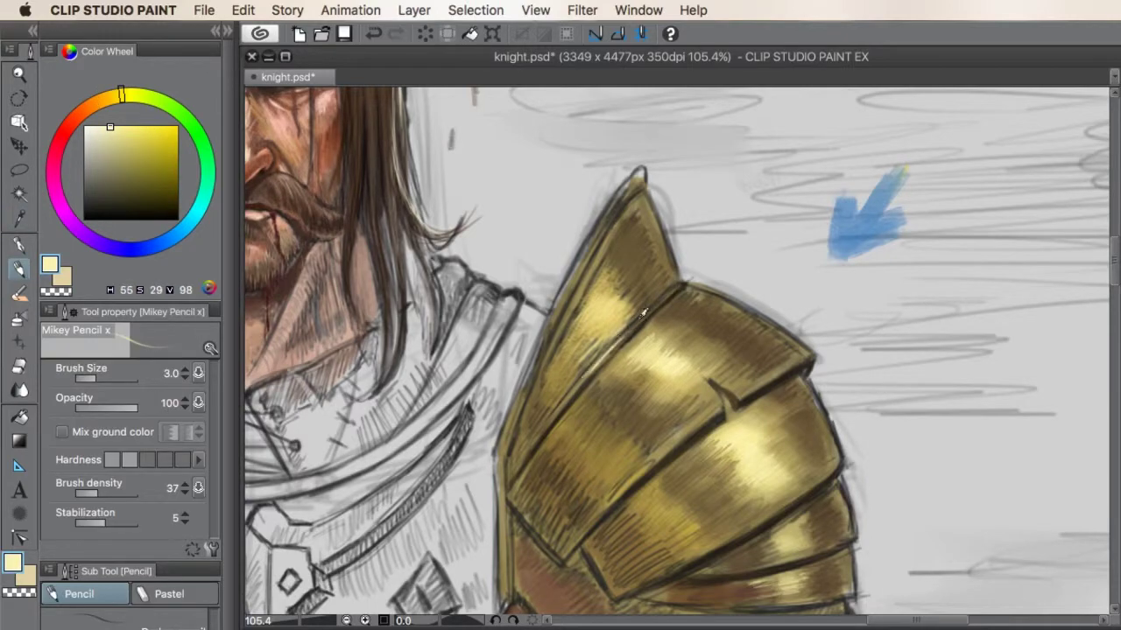
left_click(723, 447, "ctrl")
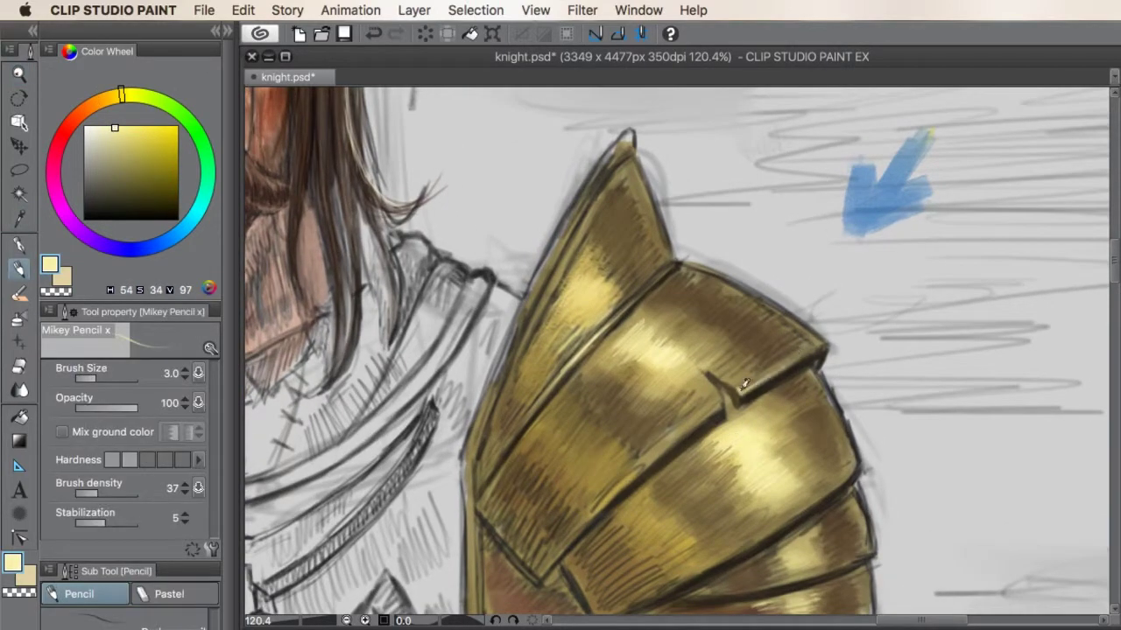
scroll(642, 468, "down", 1)
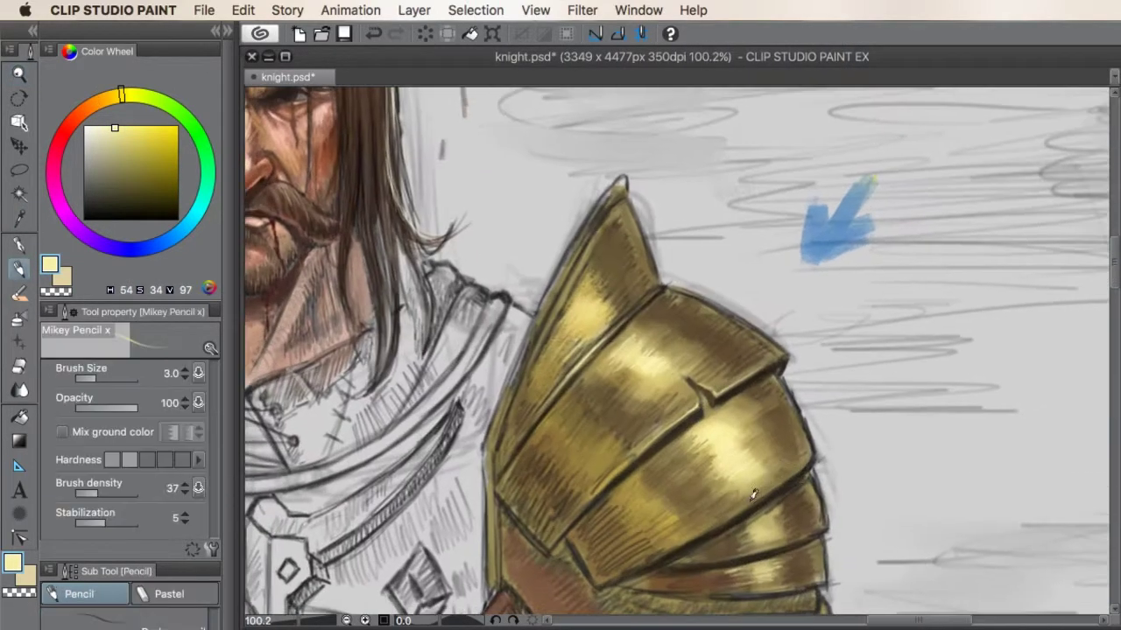
left_click_drag(765, 522, 751, 525)
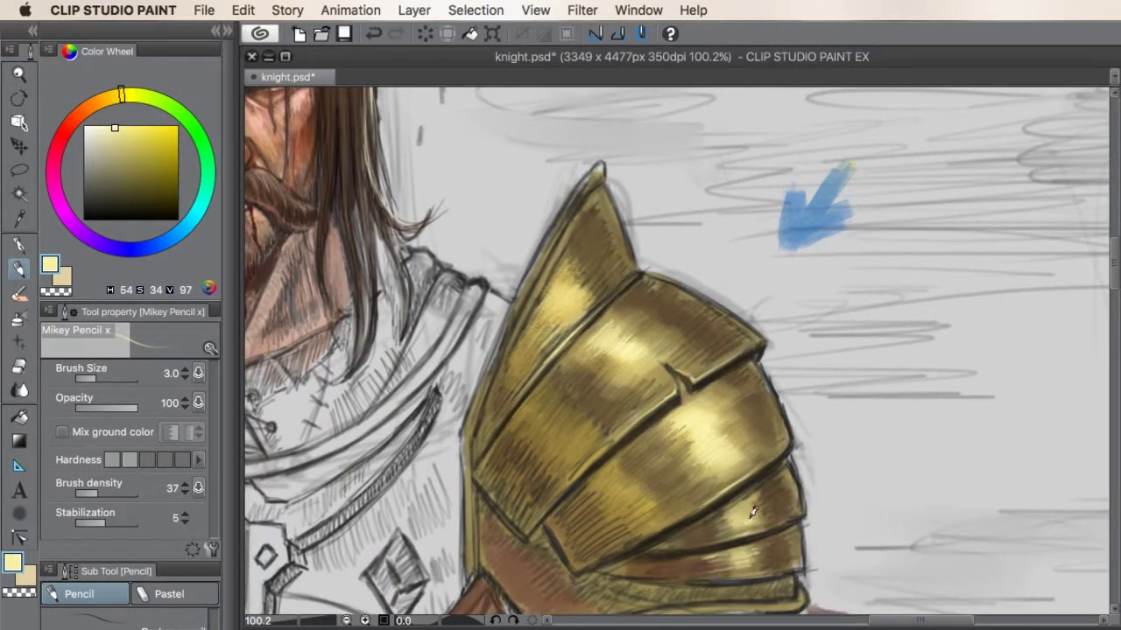
Step: Shade the plates' inner ends with browns (H 25, S 63, V 37 and H 33, S 58, V 43) using Flat Bristle 2 up to size 10
left_click(751, 512, "alt")
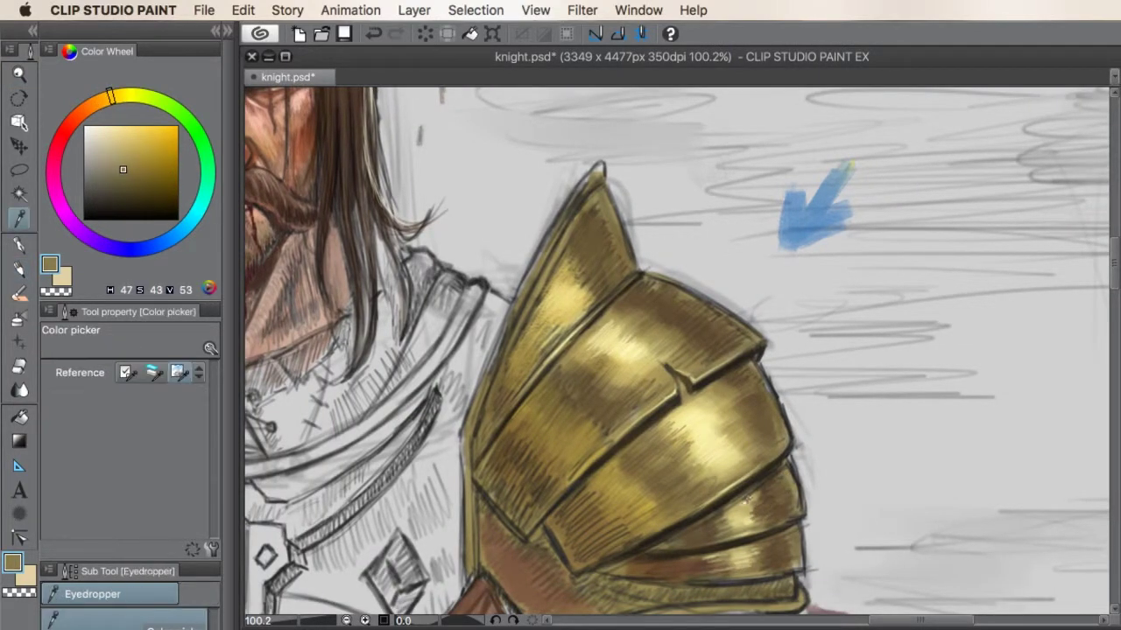
mouse_move(788, 368)
left_mouse_down()
mouse_move(744, 360)
mouse_move(827, 389)
left_mouse_up()
key("b")
left_click(805, 487, "alt")
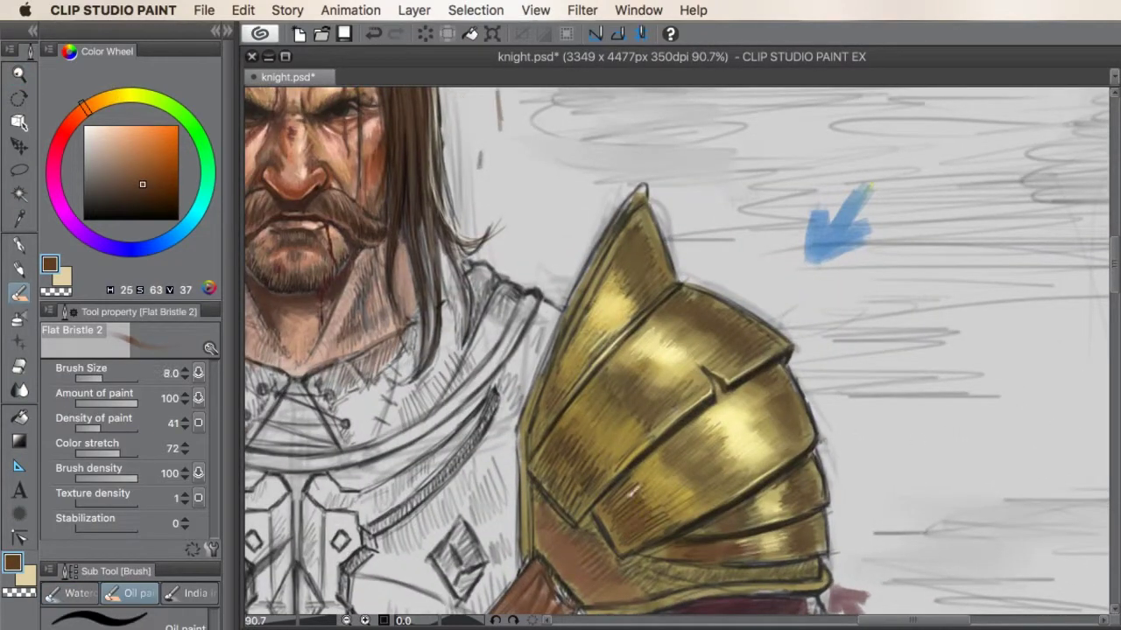
key("bracketright")
left_click(595, 459, "alt")
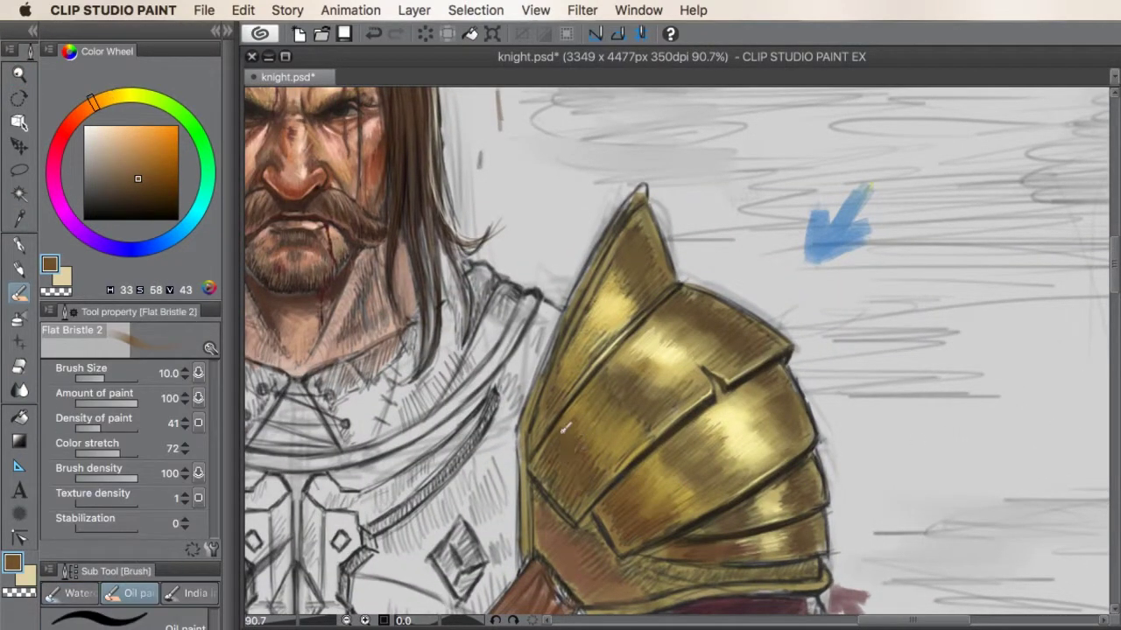
left_click(568, 483, "alt")
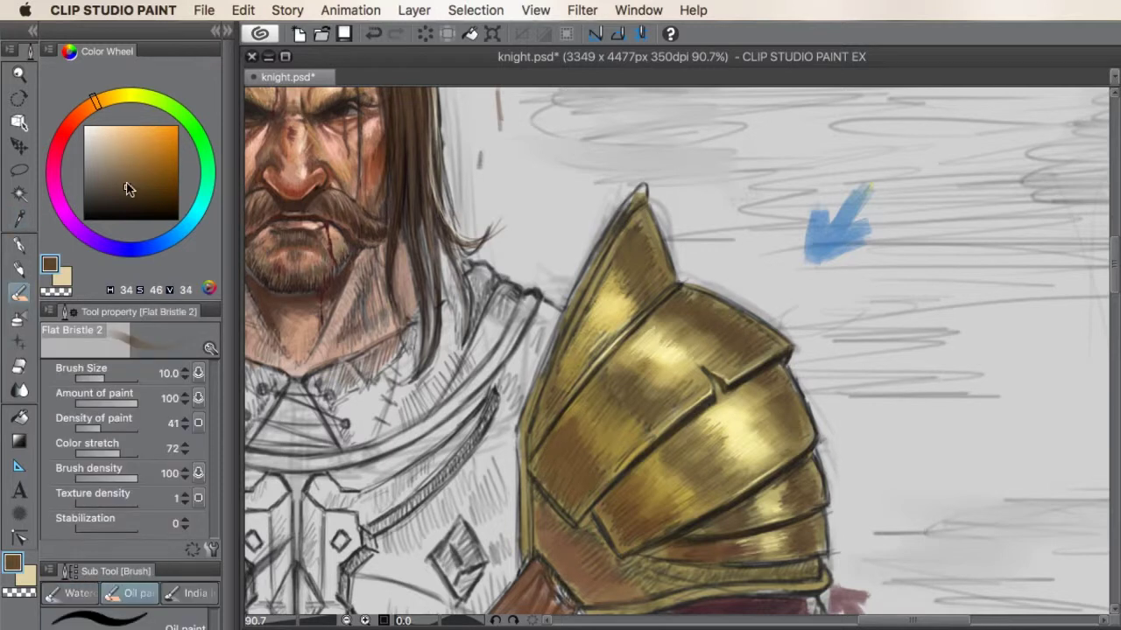
Step: Add dark brown (H 34, S 50, V 26) pencil strokes to the plates and blend the tones with Soothing watercolor at size 20
left_click(690, 296, "alt")
key("p")
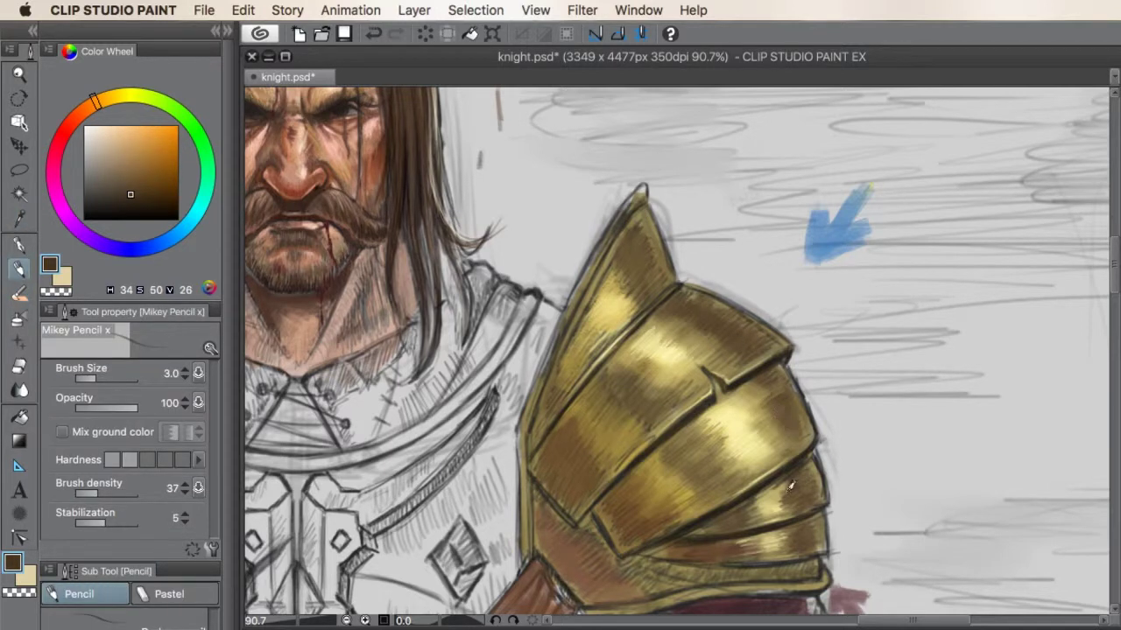
key("j")
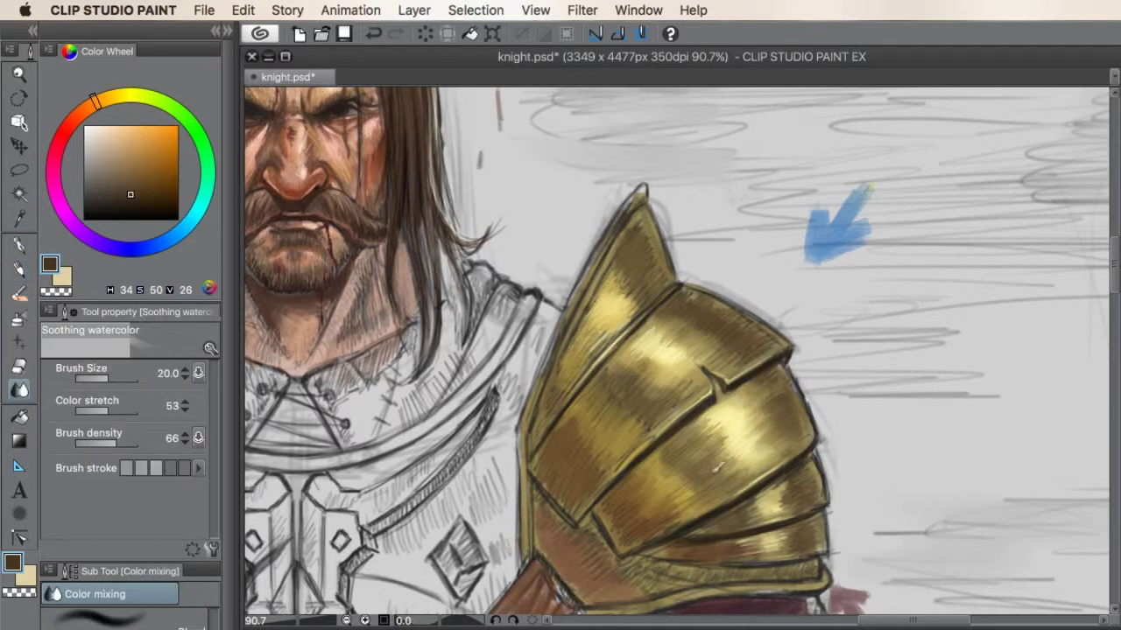
left_click_drag(716, 468, 719, 418)
left_click_drag(620, 360, 659, 378)
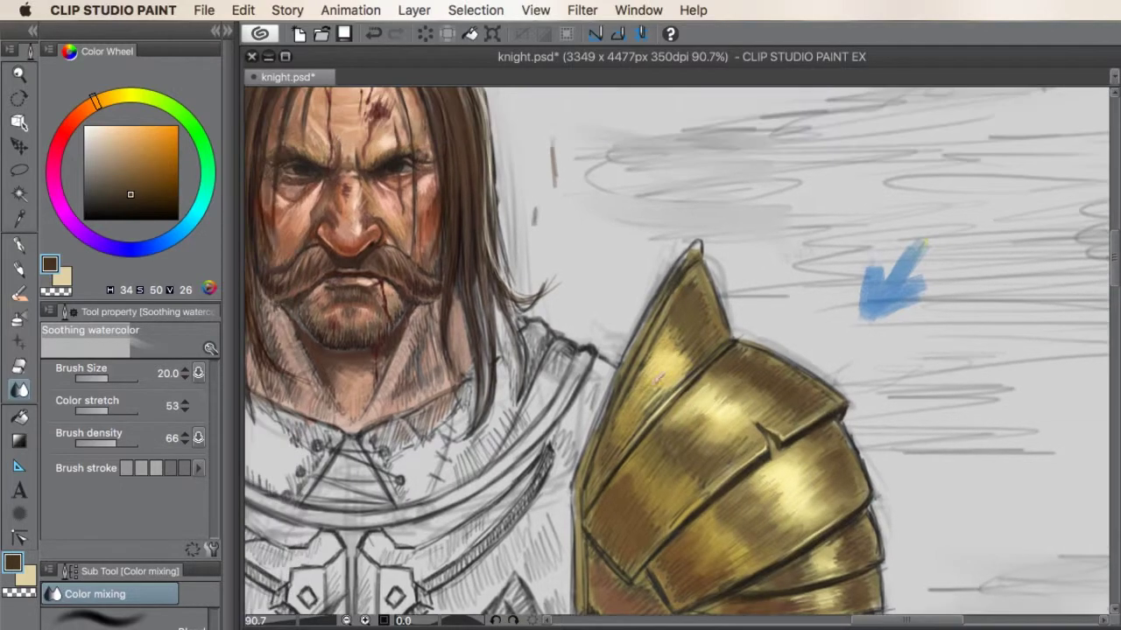
left_click_drag(674, 495, 659, 401)
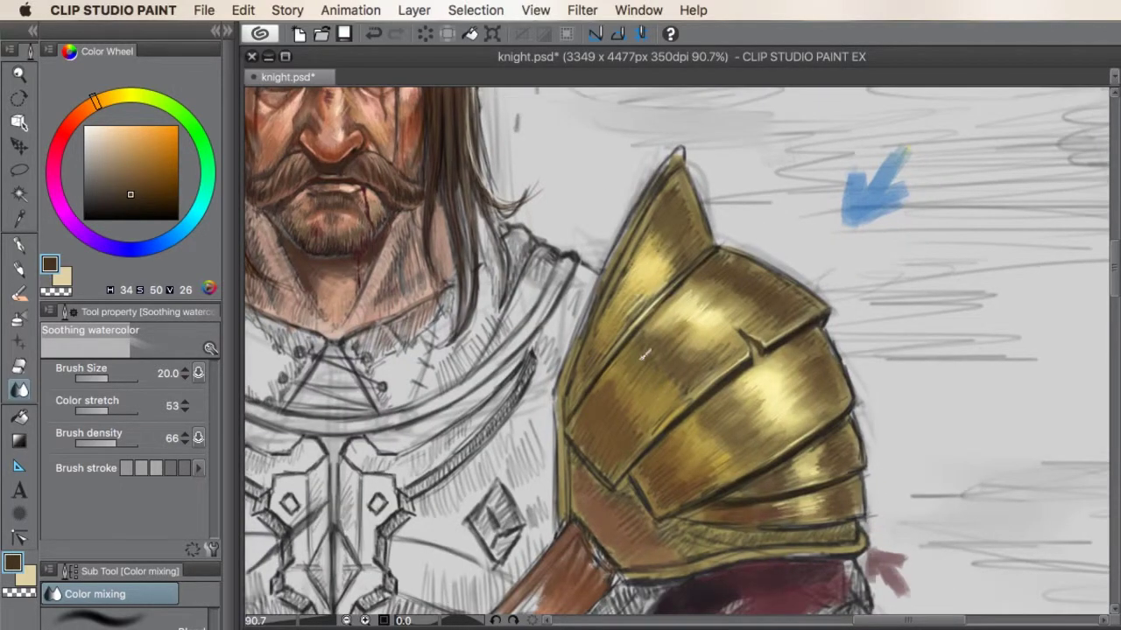
Step: Paint reddish brown (H 28, S 51, V 42) into the shadows of the large upper plate with Flat Bristle 2 at size 10
key("b")
left_click(597, 395, "alt")
left_click(632, 372, "alt")
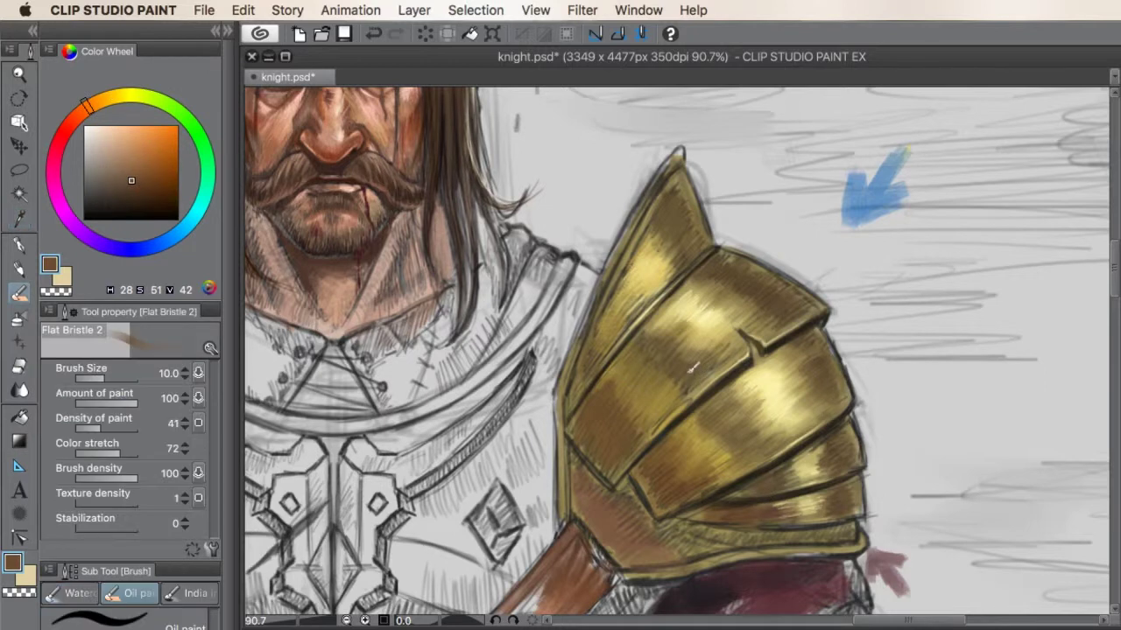
Step: Pencil pale yellow (H 54, S 34, V 97) strokes at size 3 on the upper plate's highlight and along the crest's inner rim
key("p")
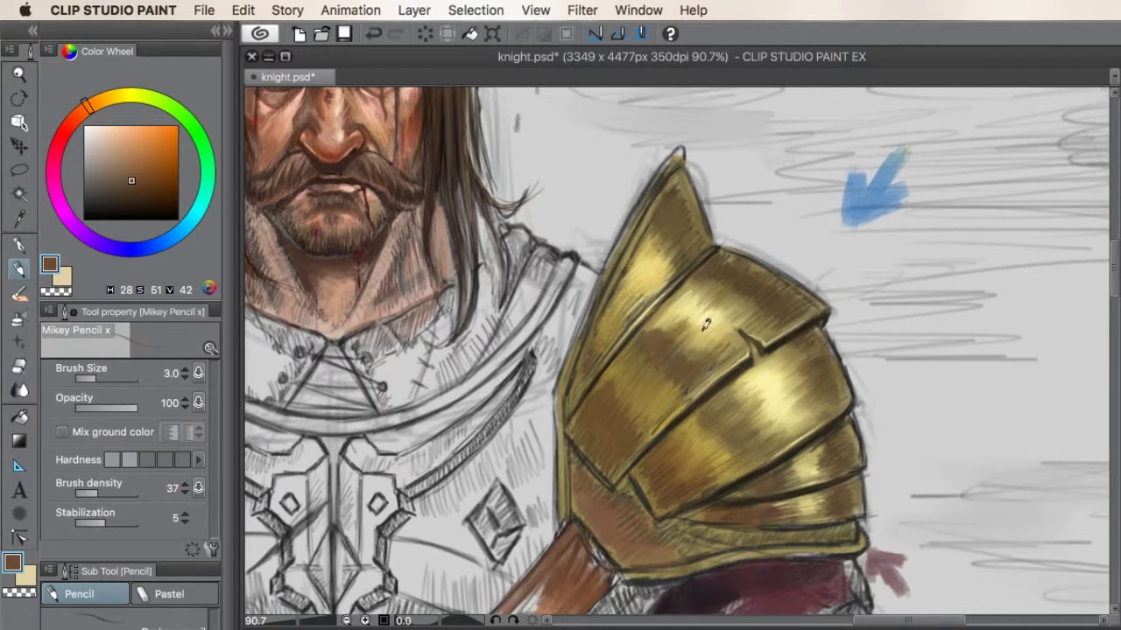
left_click(723, 340, "alt")
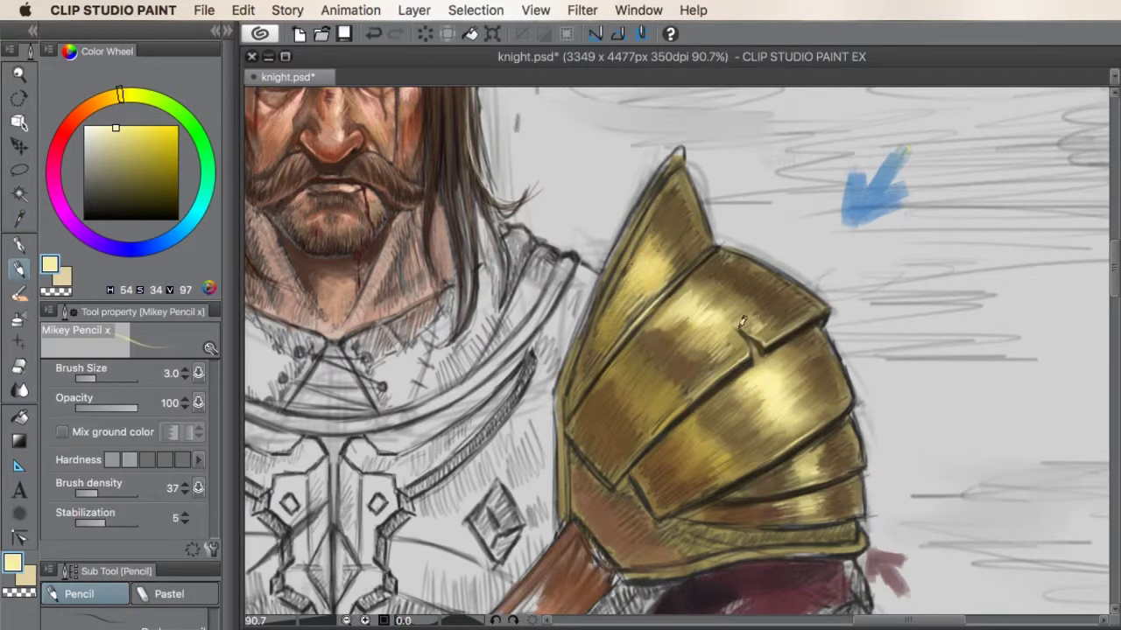
scroll(677, 295, "up", 2)
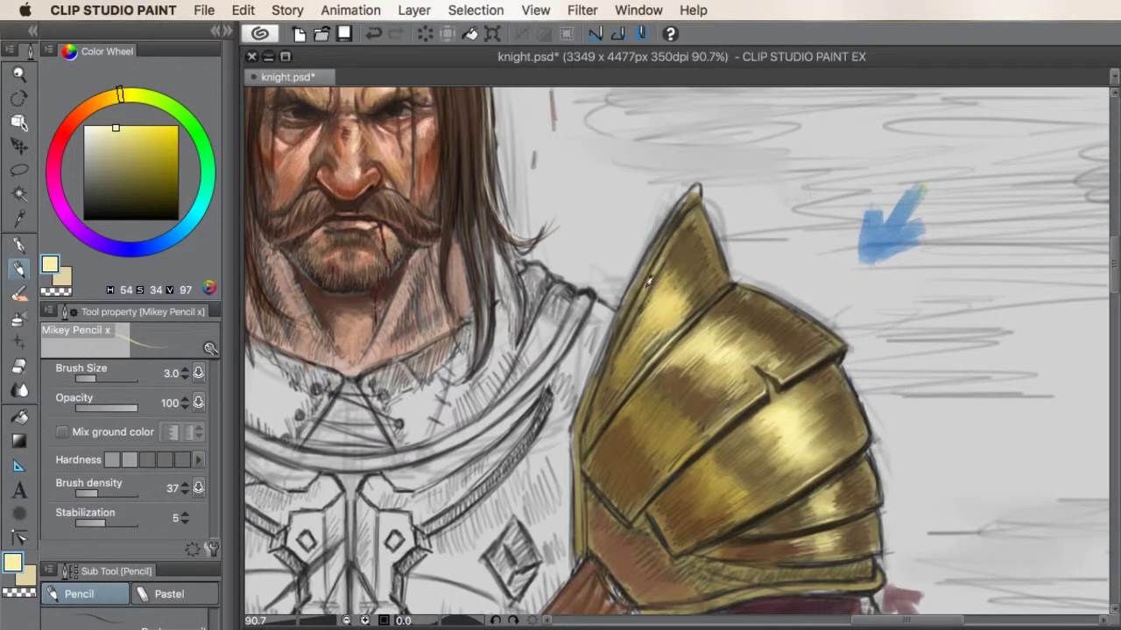
left_click_drag(649, 281, 626, 331)
scroll(626, 320, "up", 1)
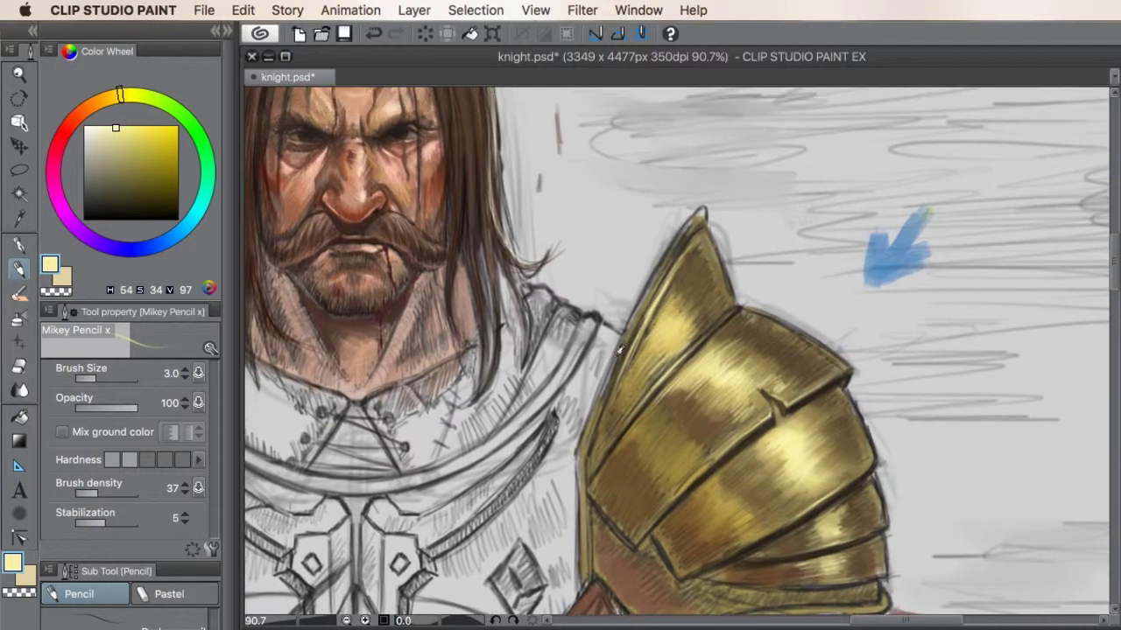
Step: Define the crest's rim with dark brown (H 42, S 43, V 22) pencil lines at size 3
left_click(596, 412, "alt")
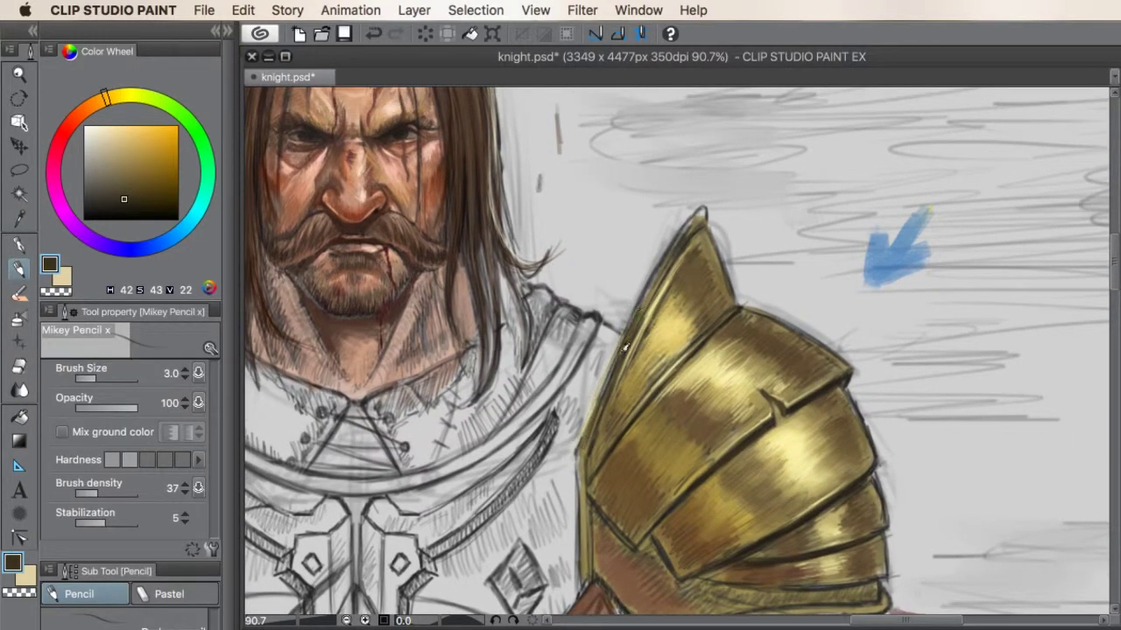
left_click_drag(625, 347, 694, 377)
mouse_move(686, 520)
left_mouse_down()
mouse_move(715, 470)
mouse_move(592, 375)
left_mouse_up()
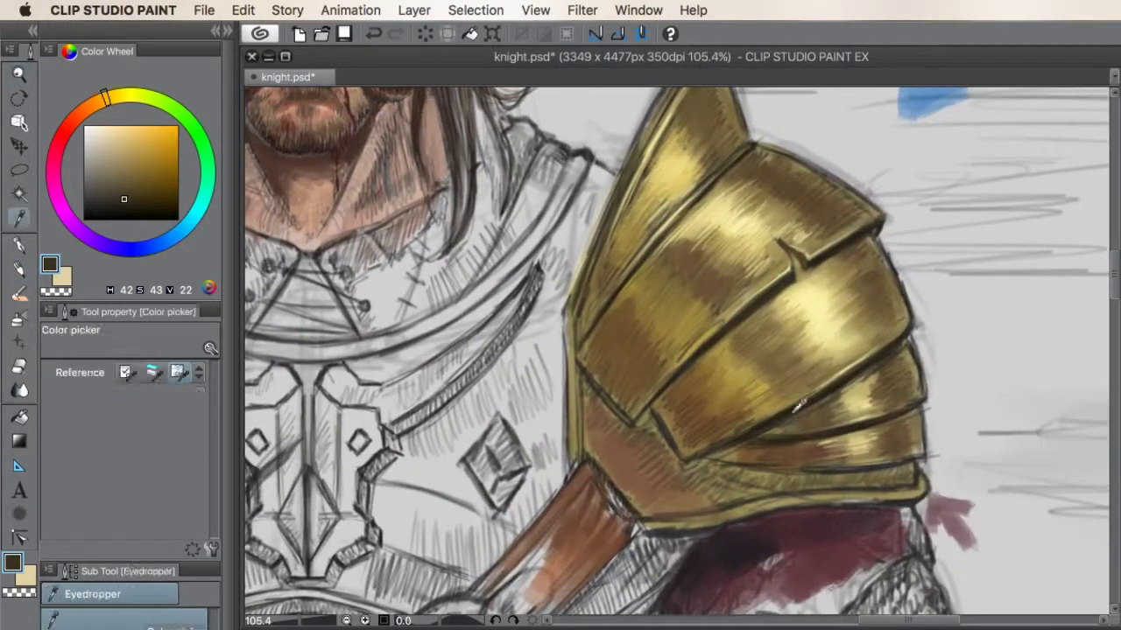
Step: Shade beneath the lowest plates with dark browns (H 34, S 55, V 25 and H 43, S 38, V 18) using Flat Bristle 2 at sizes 6 and 5
left_click(651, 408, "alt")
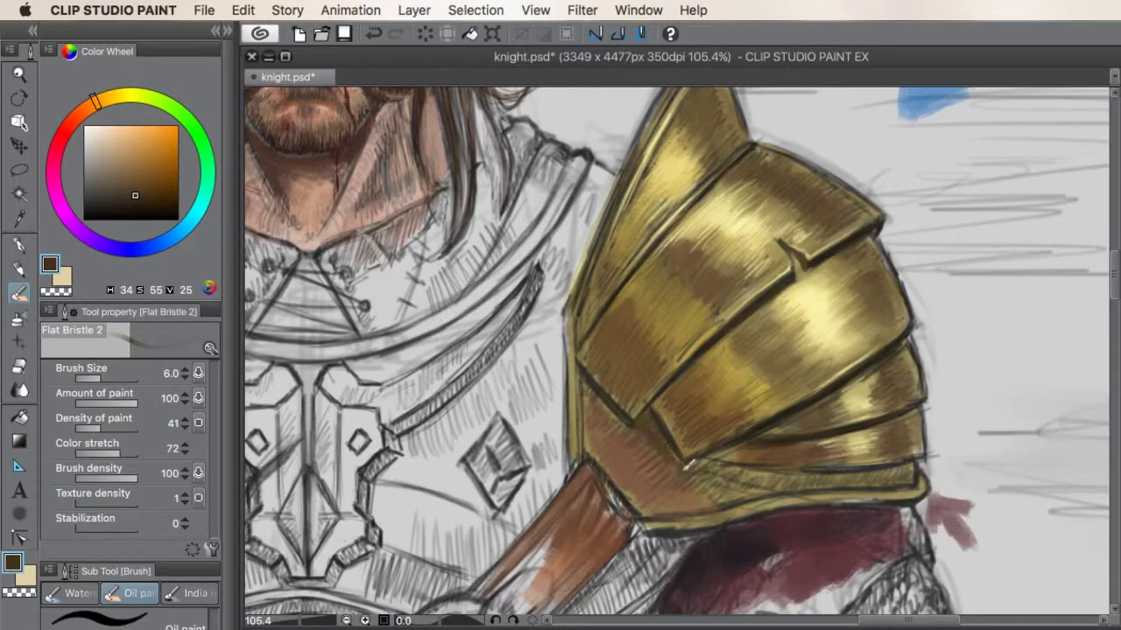
left_click_drag(688, 464, 826, 471)
left_click(731, 460, "alt")
key("bracketleft")
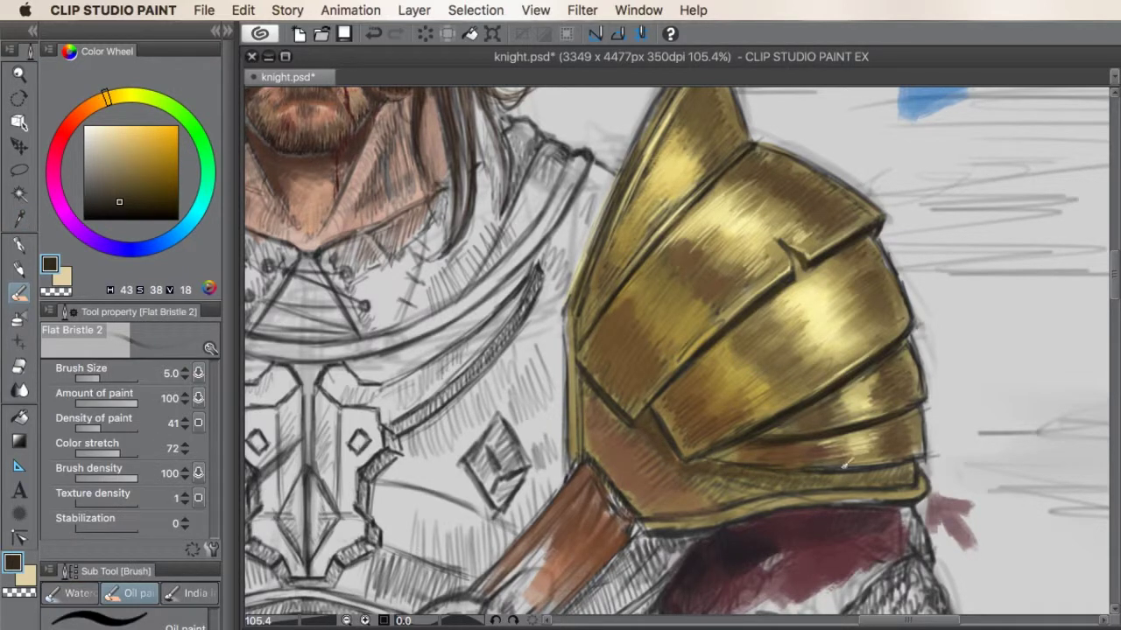
Step: Paint brown shading over the sketch hatching on the armour's bottom band with Flat Bristle 2 at size 7
left_click(764, 475, "alt")
key("bracketright")
key("bracketright")
mouse_move(902, 459)
left_mouse_down()
mouse_move(805, 484)
mouse_move(672, 481)
left_mouse_up()
Step: Strengthen the dark line above the bottom band with near-black brown (H 42, S 30, V 13) at size 6
left_click(750, 430, "alt")
key("bracketleft")
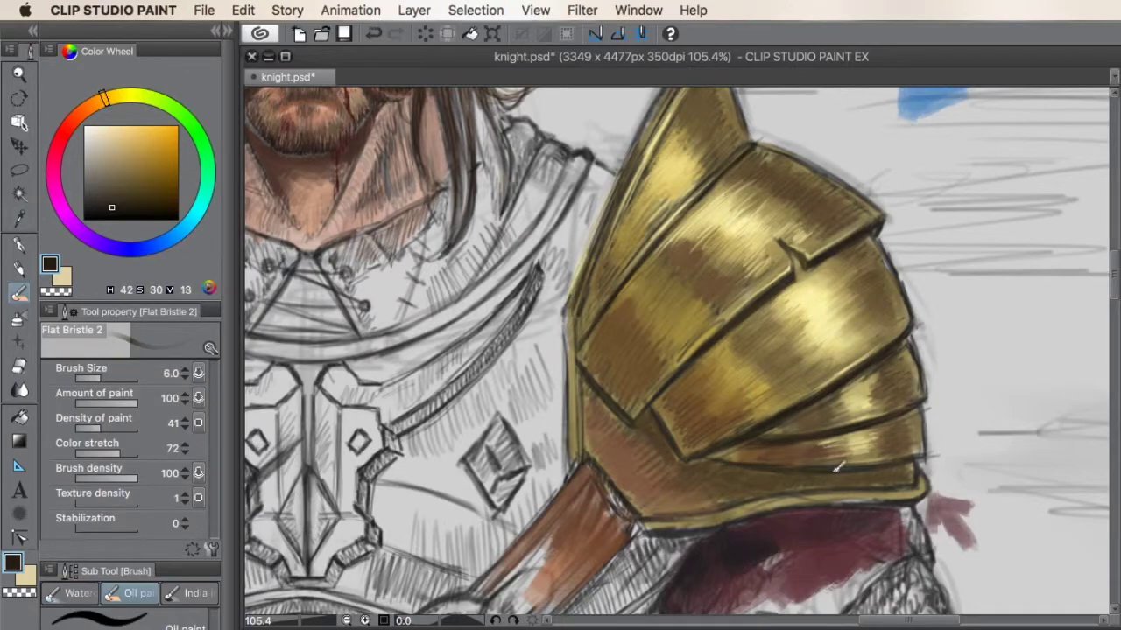
left_click_drag(838, 468, 841, 302)
Step: Paint grey-blue sky reflections (H 197, S 11, V 59) along the plates' outer edges with Dry Brush 1 at size 12
left_click(828, 300, "alt")
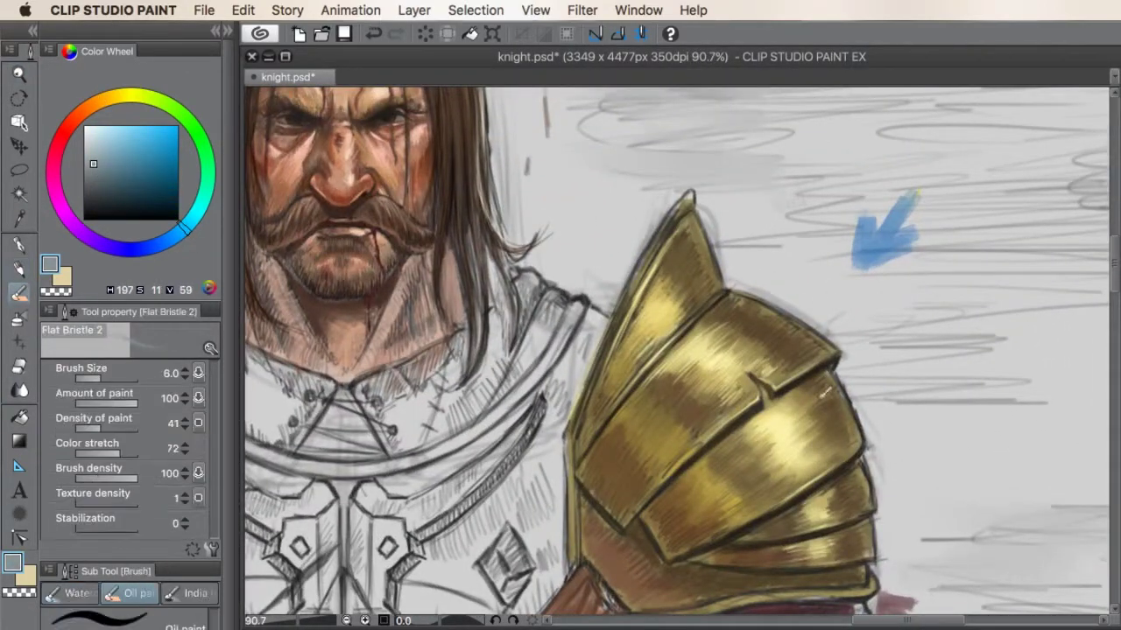
key("b")
scroll(846, 413, "down", 2)
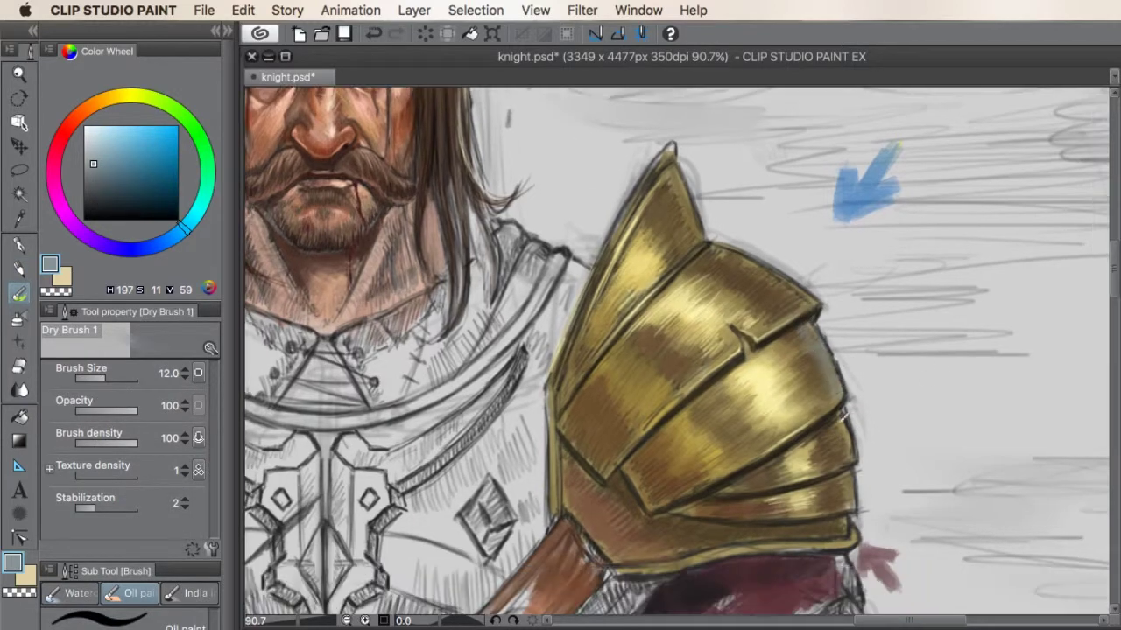
scroll(730, 307, "up", 2)
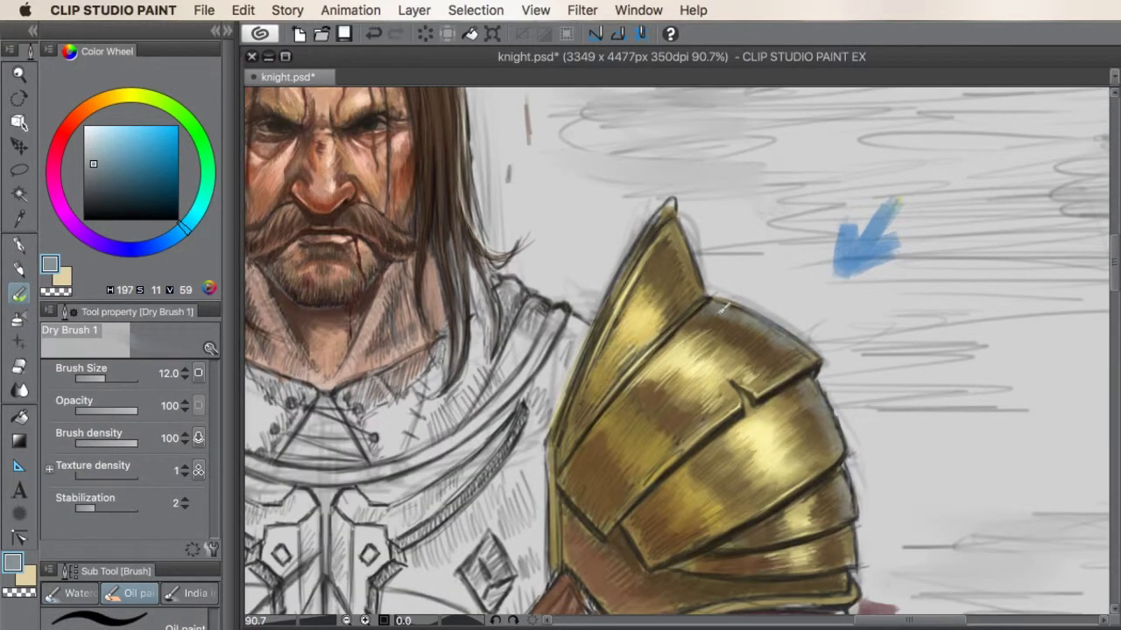
scroll(724, 307, "right", 2)
scroll(770, 394, "down", 2)
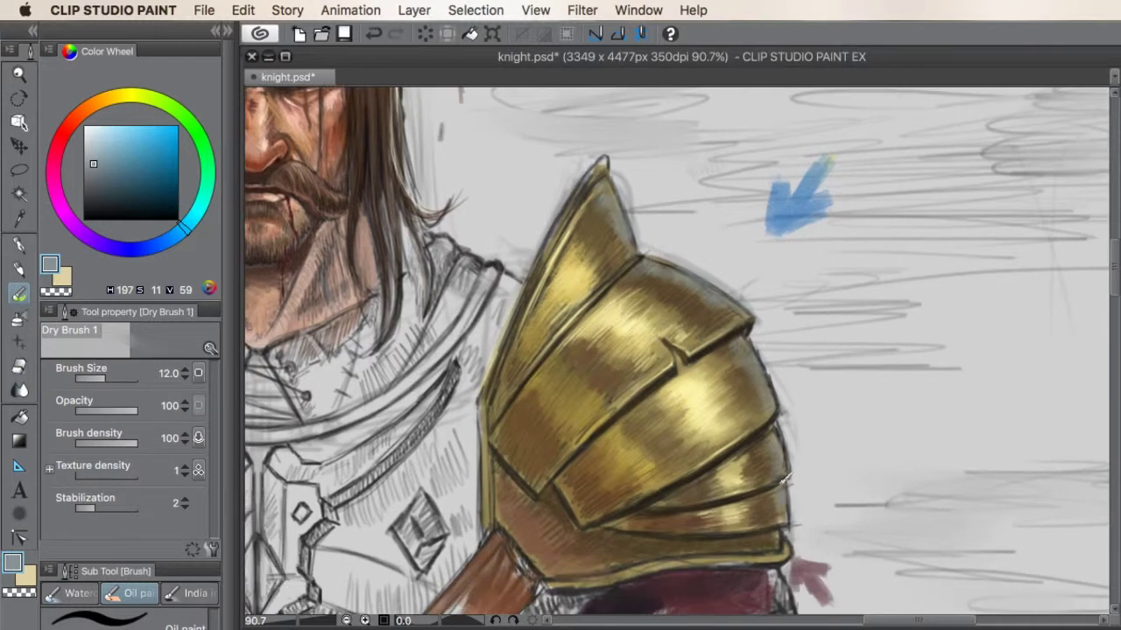
Step: Add lighter blue (H 197, S 11, V 75) pencil strokes at size 3 along the outer edges of the plates and crest
key("p")
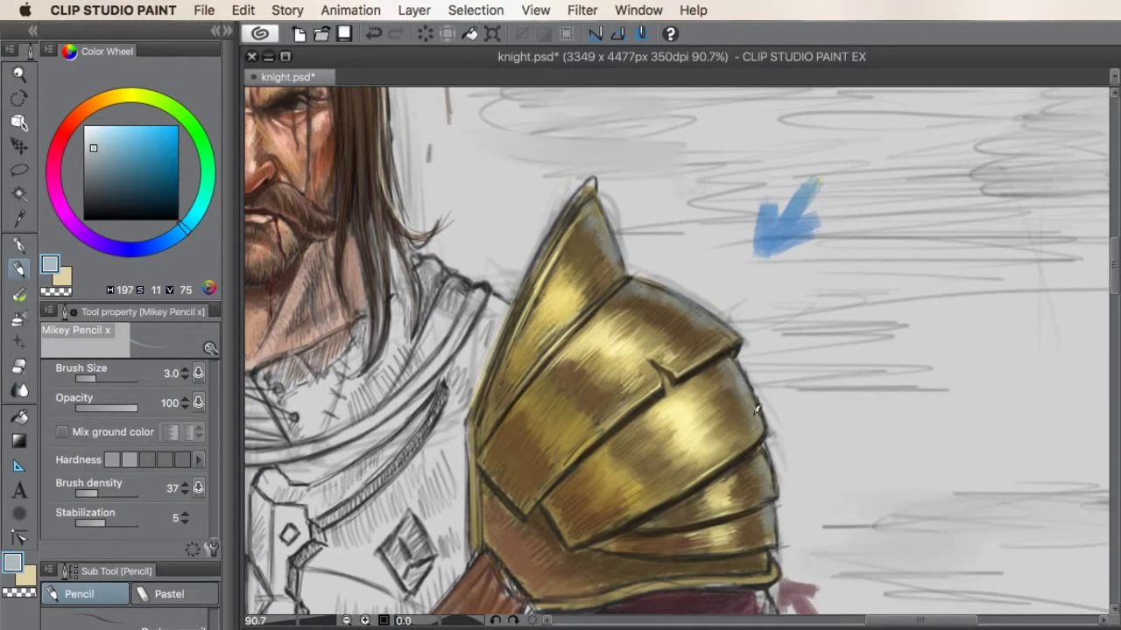
left_click_drag(682, 323, 719, 344)
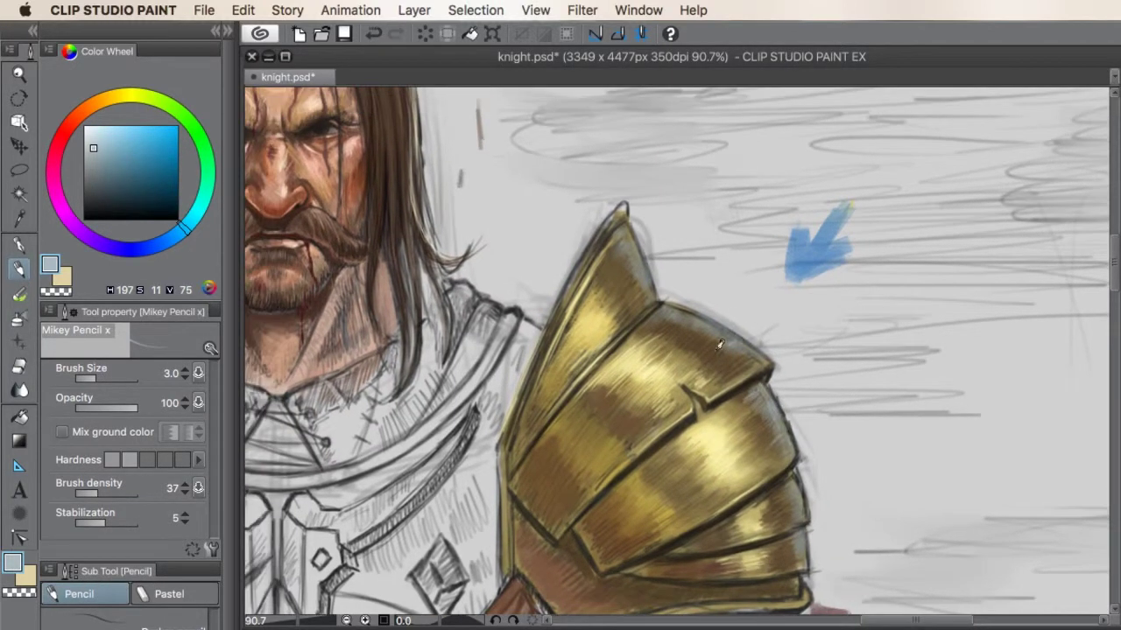
scroll(648, 316, "up", 2)
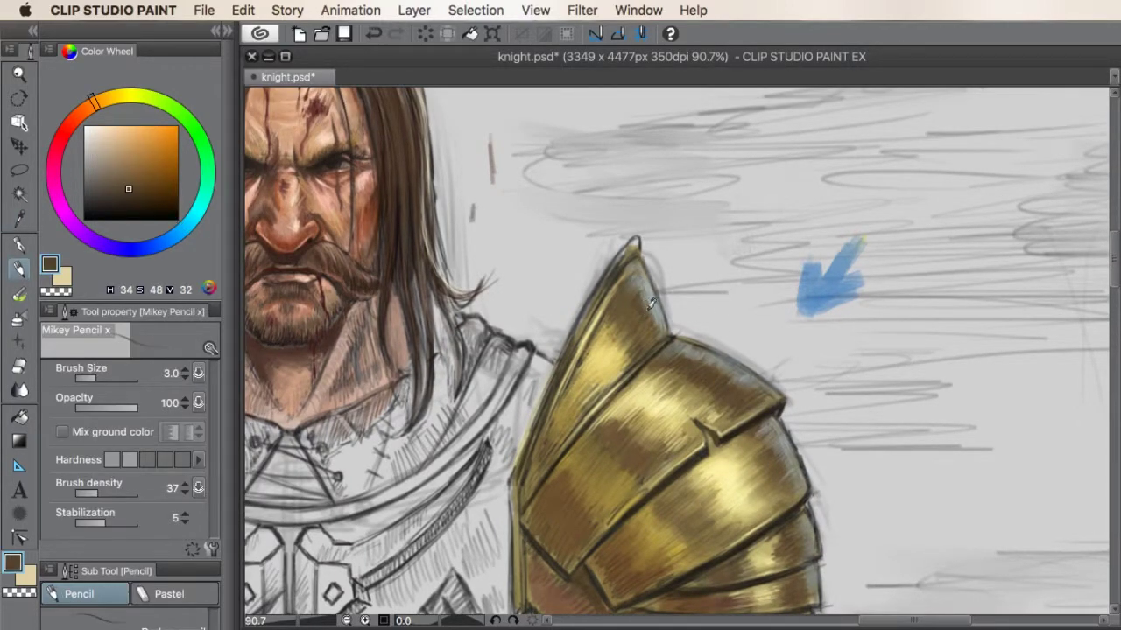
Step: Mirror the canvas view and deepen the upper plate's dark bands with dark brown (H 35, S 60, V 25) using Dry Brush 1
key("/")
scroll(650, 303, "down", 3)
scroll(651, 303, "up", 3)
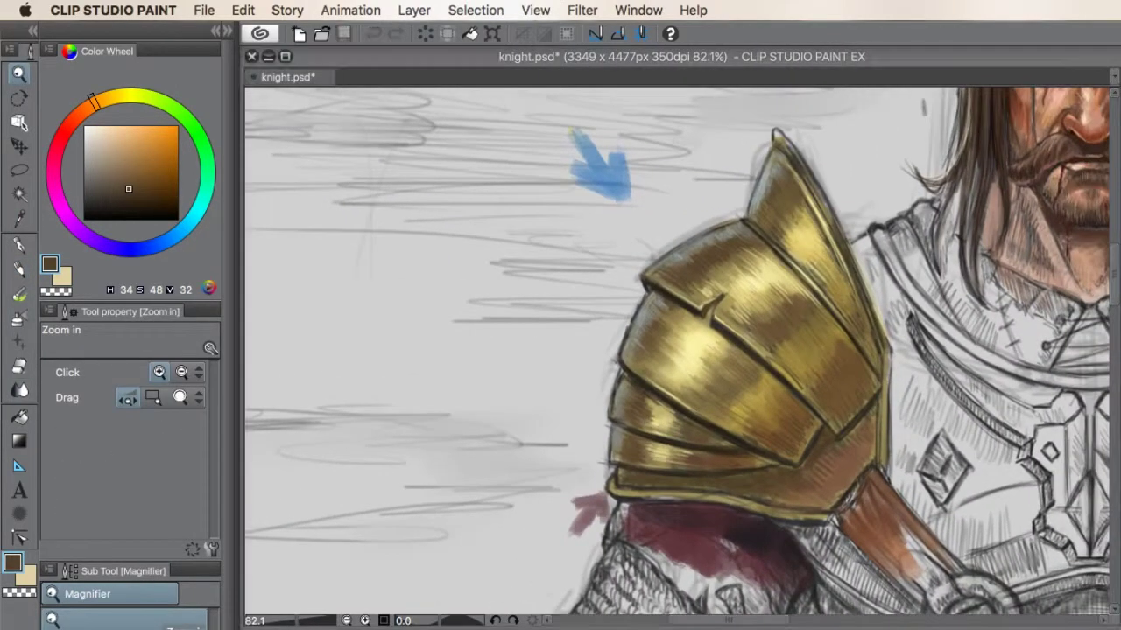
scroll(669, 331, "up", 1)
key("i")
left_click(654, 470)
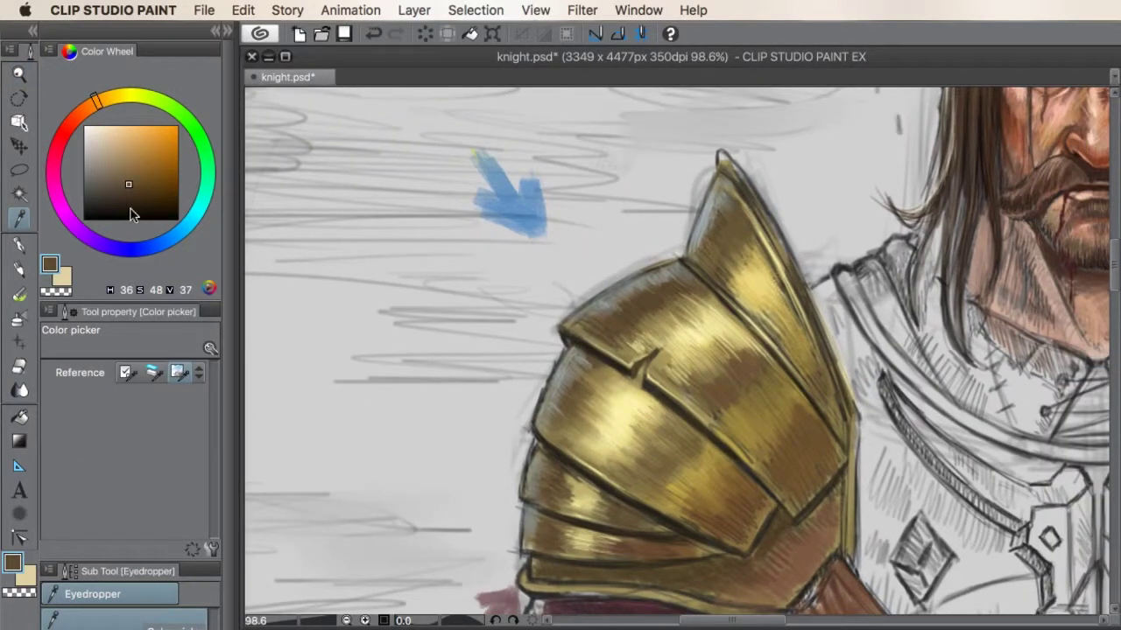
left_click(719, 394)
key("b")
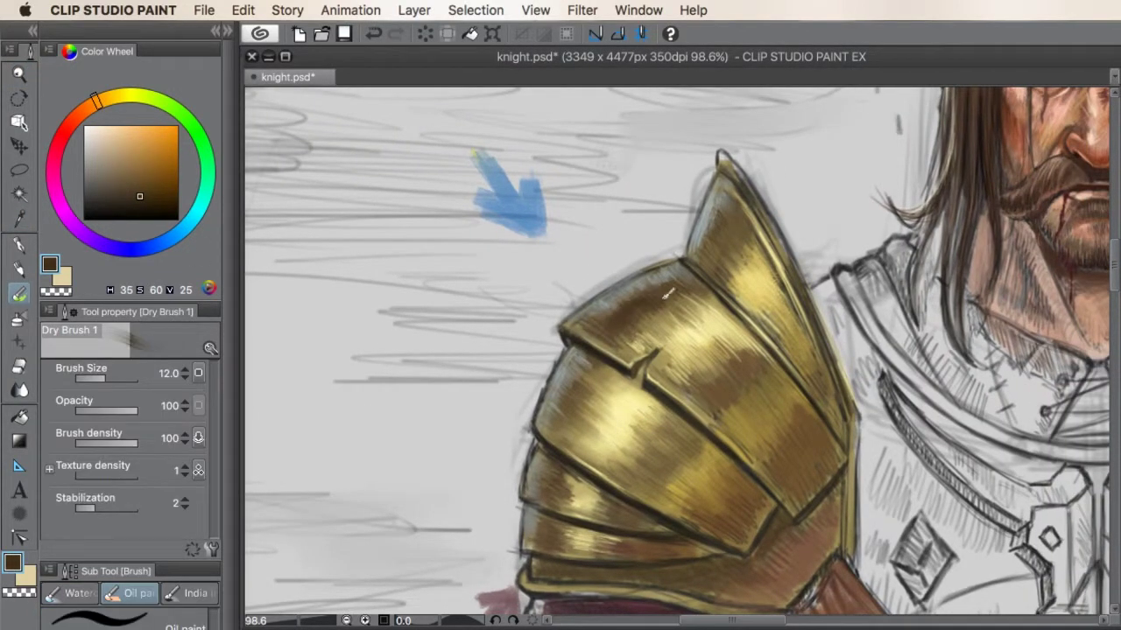
scroll(713, 244, "down", 2)
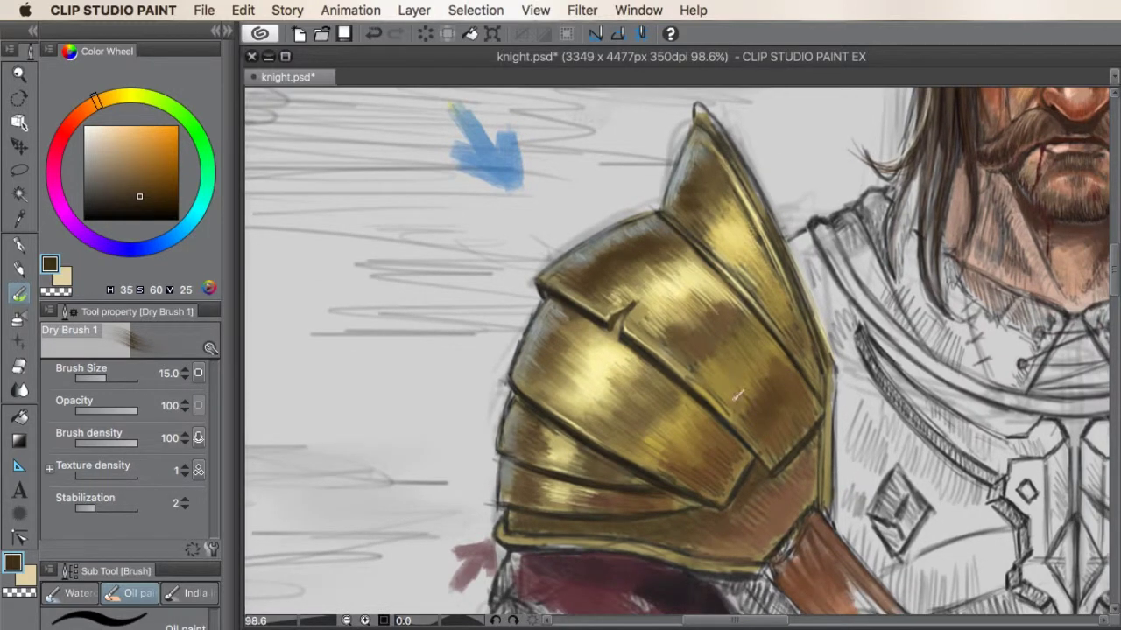
Step: Darken the shadow areas of the crest, middle plate and lower plates with the same dark brown, using Dry Brush 1 at size 15
mouse_move(738, 396)
left_mouse_down()
mouse_move(709, 367)
mouse_move(785, 376)
mouse_move(711, 375)
mouse_move(773, 361)
mouse_move(759, 270)
mouse_move(794, 324)
mouse_move(760, 265)
left_mouse_up()
scroll(646, 394, "down", 2)
mouse_move(684, 396)
left_mouse_down()
mouse_move(732, 394)
mouse_move(733, 426)
mouse_move(700, 368)
left_mouse_up()
scroll(572, 351, "up", 2)
mouse_move(571, 351)
left_mouse_down()
mouse_move(604, 335)
mouse_move(573, 389)
mouse_move(613, 311)
left_mouse_up()
scroll(613, 311, "down", 2)
mouse_move(534, 403)
left_mouse_down()
mouse_move(545, 377)
mouse_move(534, 433)
mouse_move(542, 451)
left_mouse_up()
Step: Soften the transitions between light and dark bands with muted gold (H 43, S 46, V 54), using Dry Brush 1 at size 30
left_click(560, 411, "alt")
key("bracketright")
key("bracketright")
key("bracketright")
left_click_drag(577, 358, 617, 306)
left_click_drag(652, 224, 676, 258)
key("bracketright")
left_click_drag(560, 394, 553, 436)
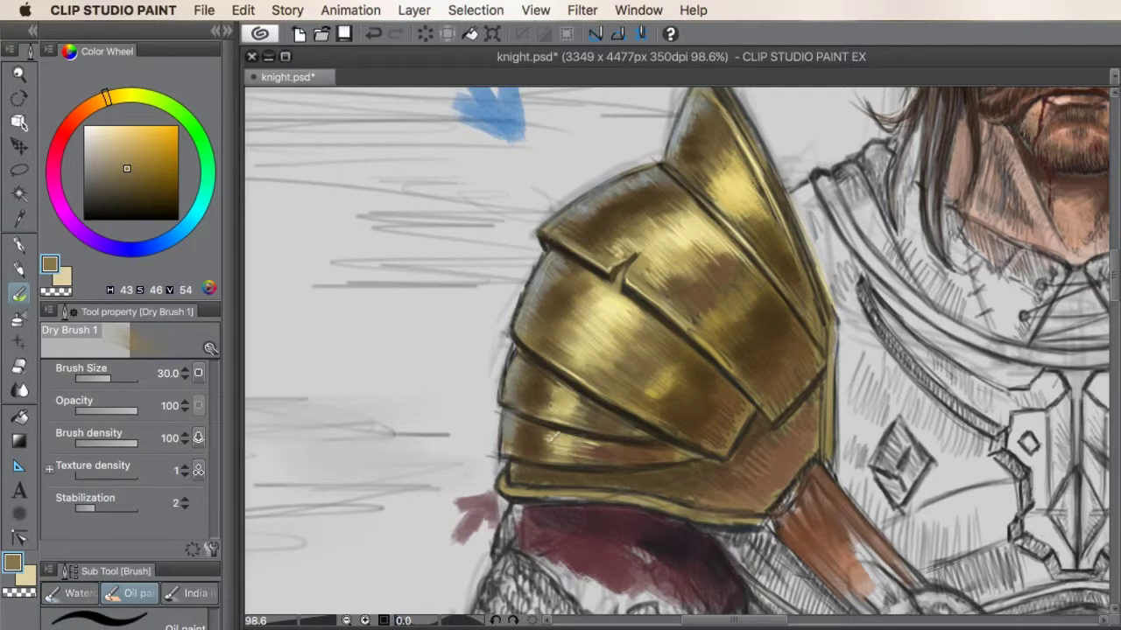
Step: Texture the plates' bright areas with pale cream (H 43, S 30, V 97) speckles using Dry Brush 3 at size 20
left_click_drag(544, 334, 600, 346)
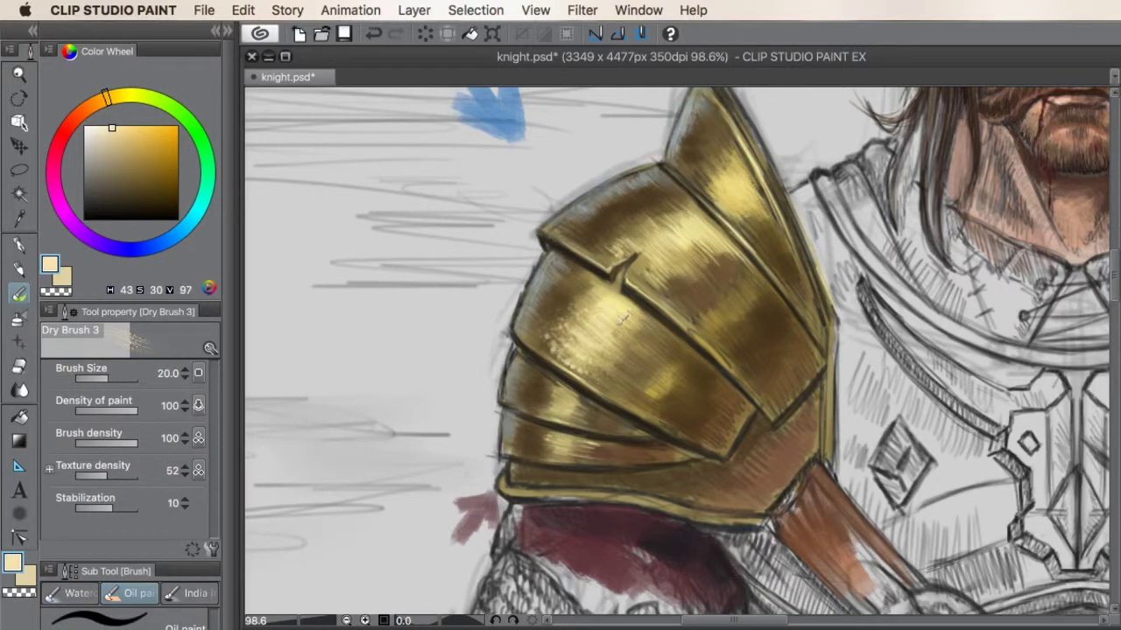
mouse_move(653, 236)
left_mouse_down()
mouse_move(704, 268)
mouse_move(692, 291)
left_mouse_up()
left_click_drag(534, 385, 585, 438)
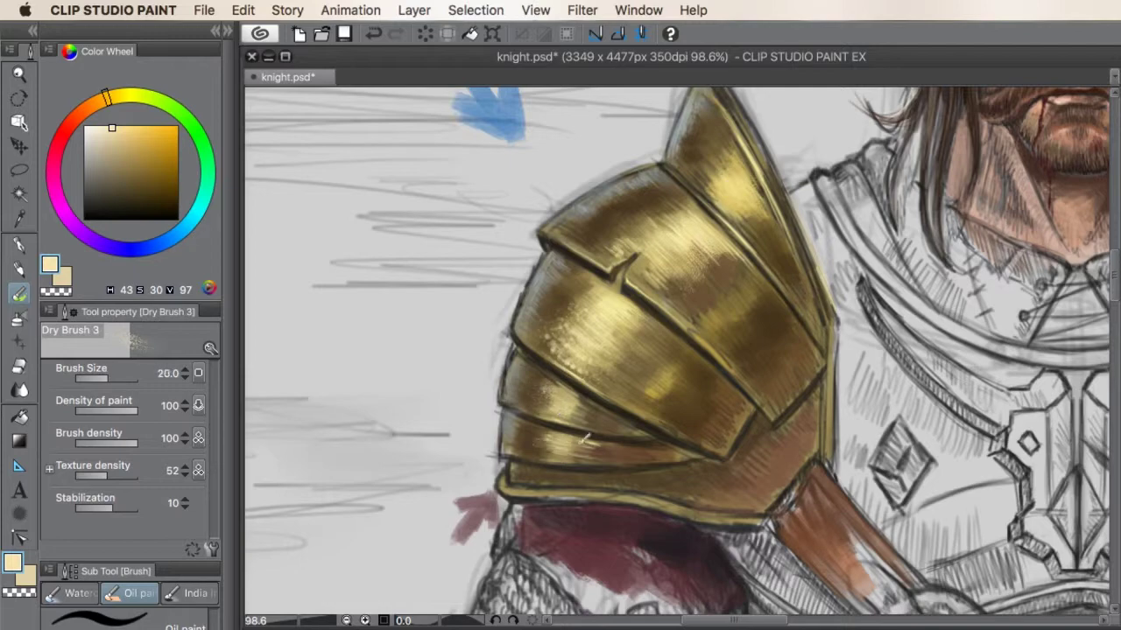
Step: Draw light blue pencil highlights (H 198, S 30, V 97 and H 198, S 10, V 100) at size 3 along the upper plate's outer edge
left_click(709, 208, "ctrl+alt")
left_click(664, 261, "ctrl+alt")
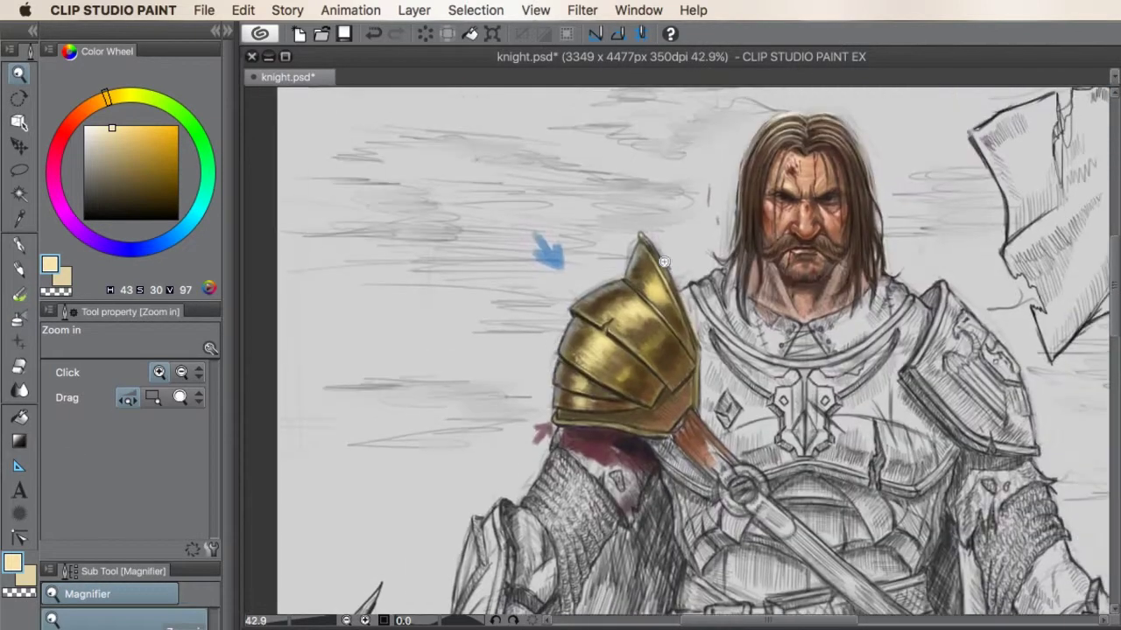
left_click(615, 326, "ctrl")
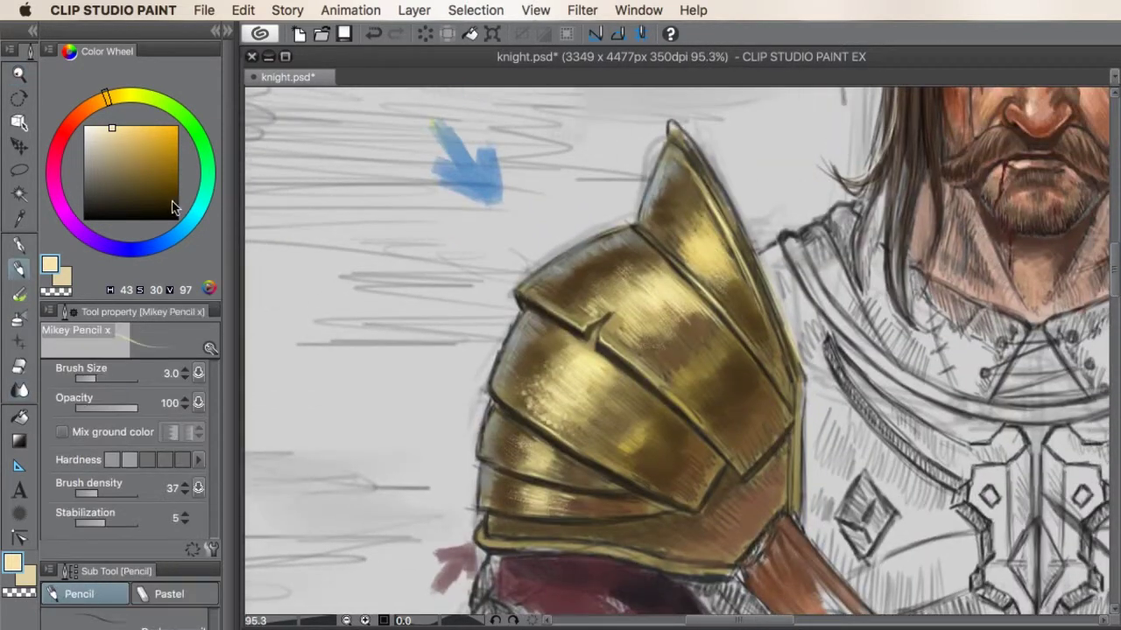
left_click(181, 229)
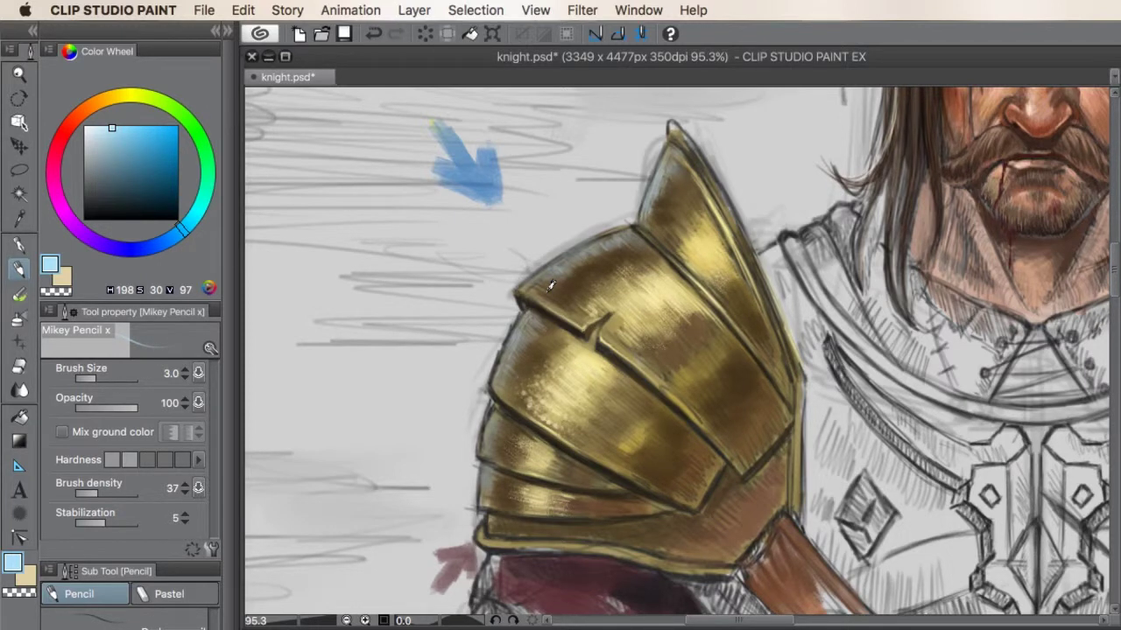
left_click(92, 125)
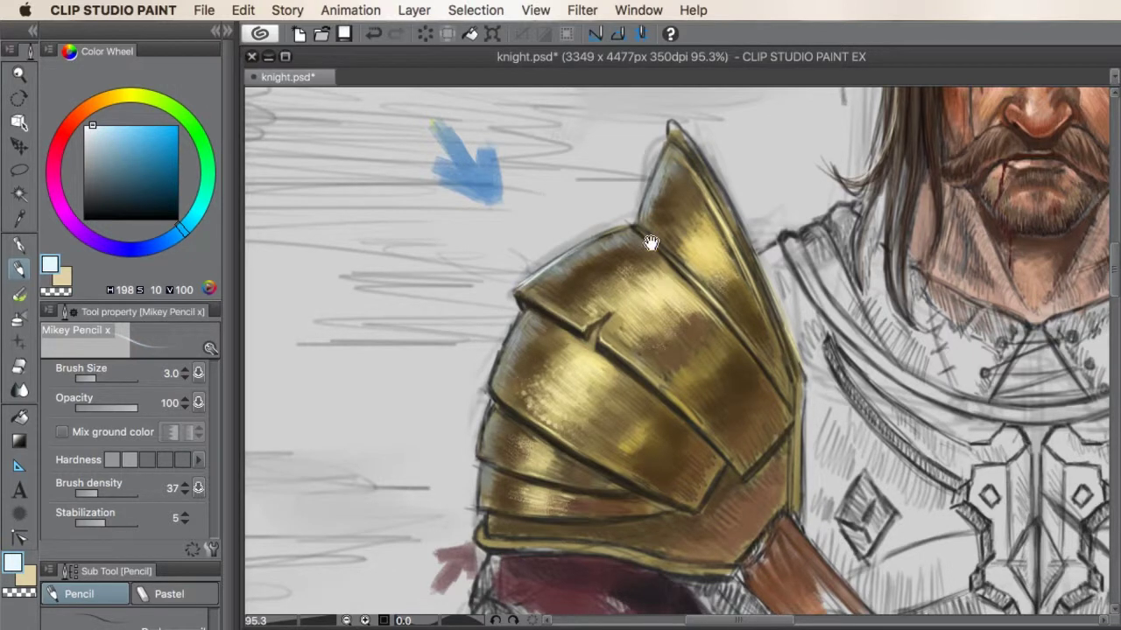
scroll(655, 243, "up", 2)
Step: Strengthen the bluish-white rim light on the plates' outer edges with Flat Bristle 2 at sizes 1.5 and 5, blending it with Soothing watercolor
key("b")
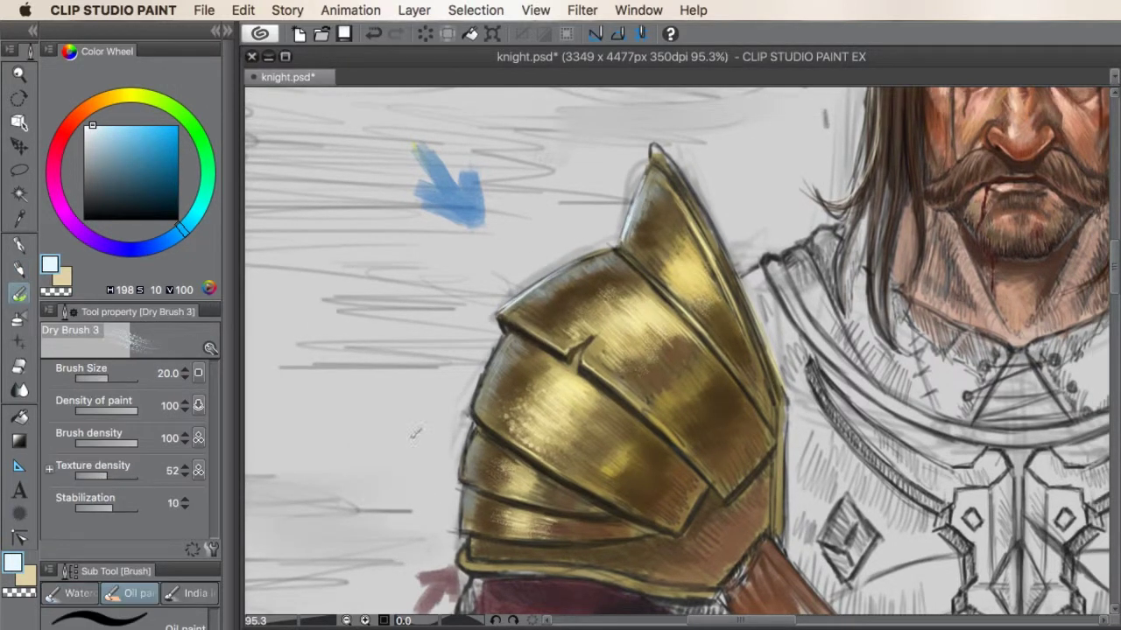
key("b")
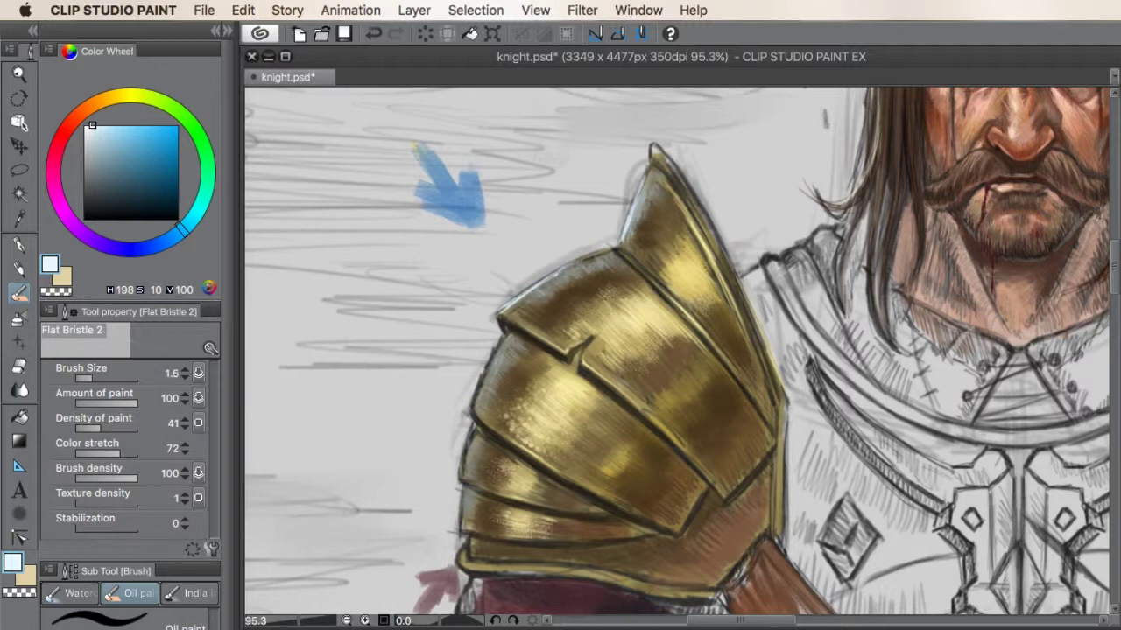
left_click_drag(561, 272, 603, 251)
key("]")
scroll(656, 350, "down", 1)
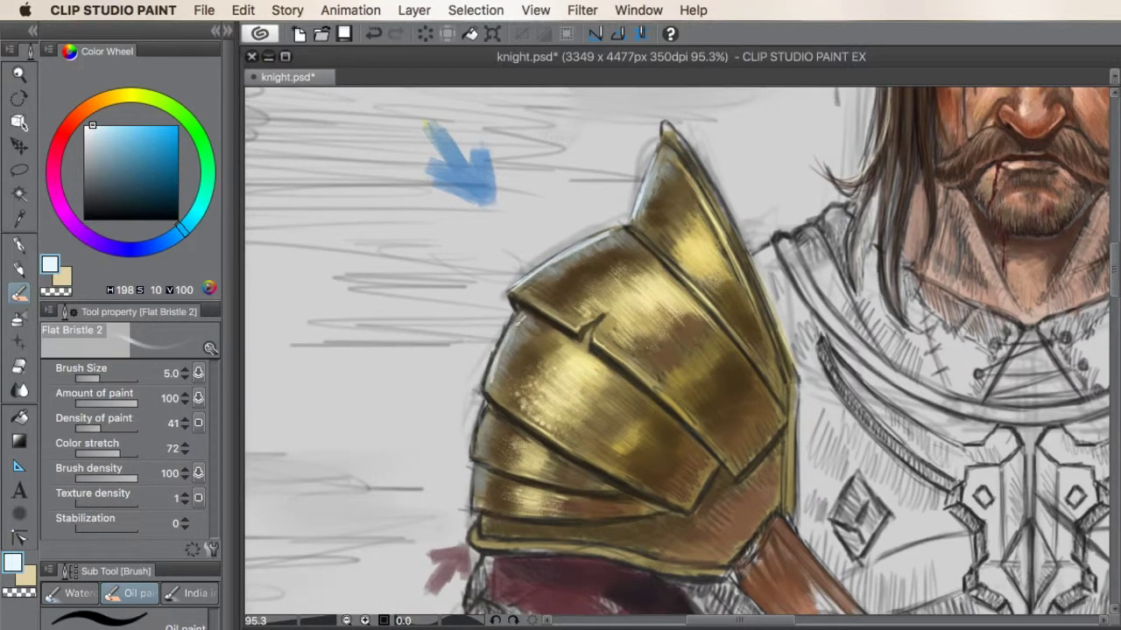
left_click_drag(512, 328, 482, 403)
key("j")
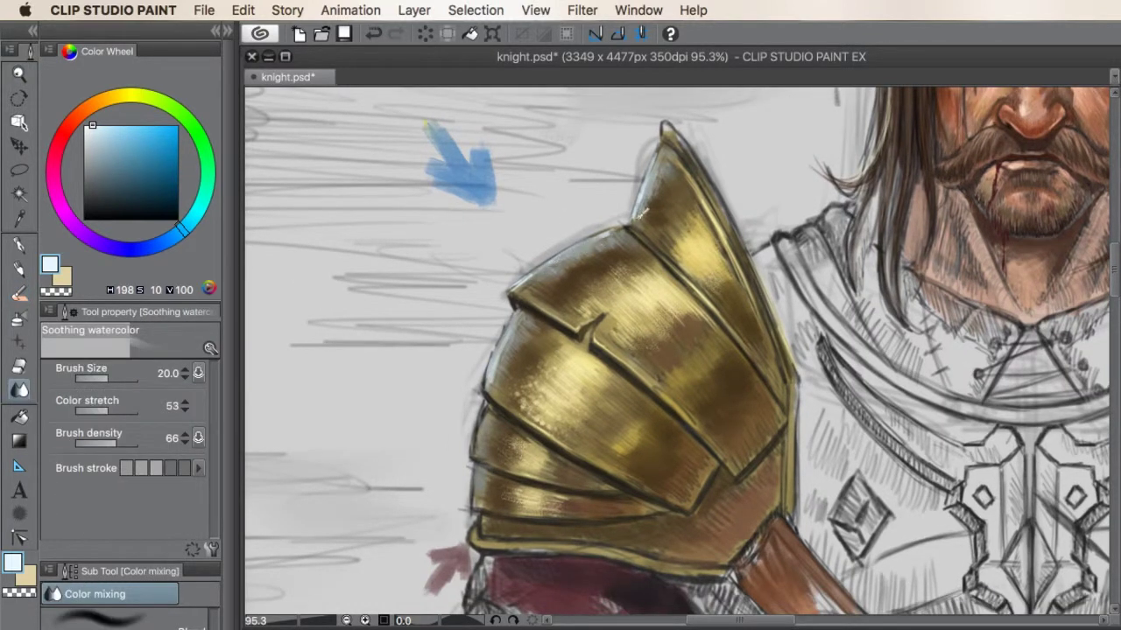
key("p")
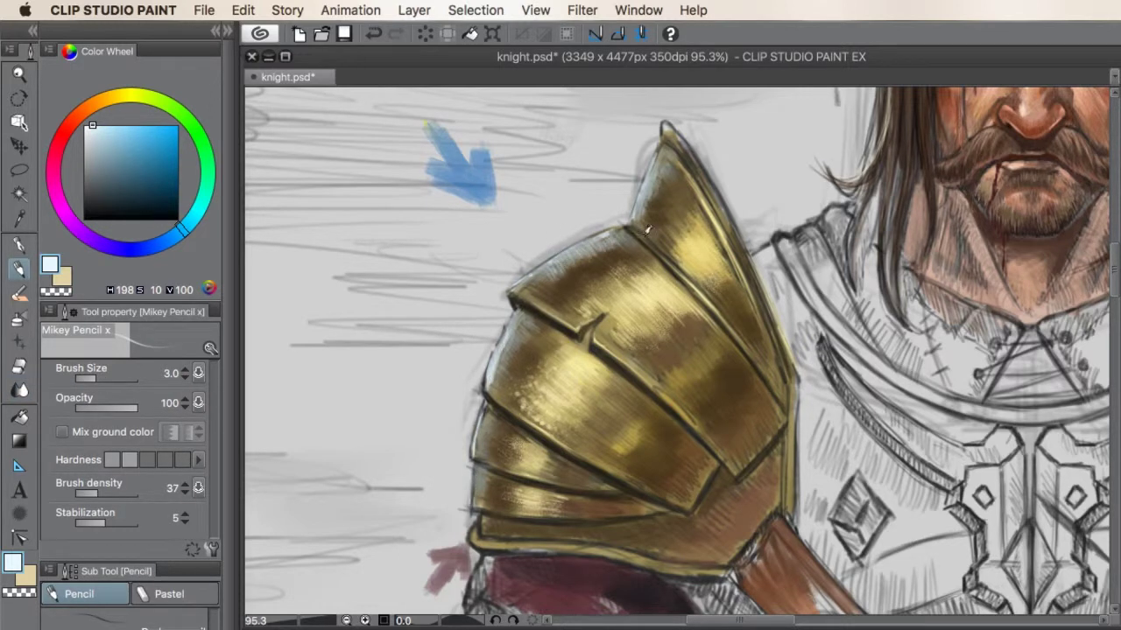
Step: Restore the unmirrored view and paint a grey-brown (H 32, S 15, V 66) backdrop around the shoulder armour with Flat Bristle 2 at size 120
key("ctrl+space")
left_click_drag(662, 150, 956, 436)
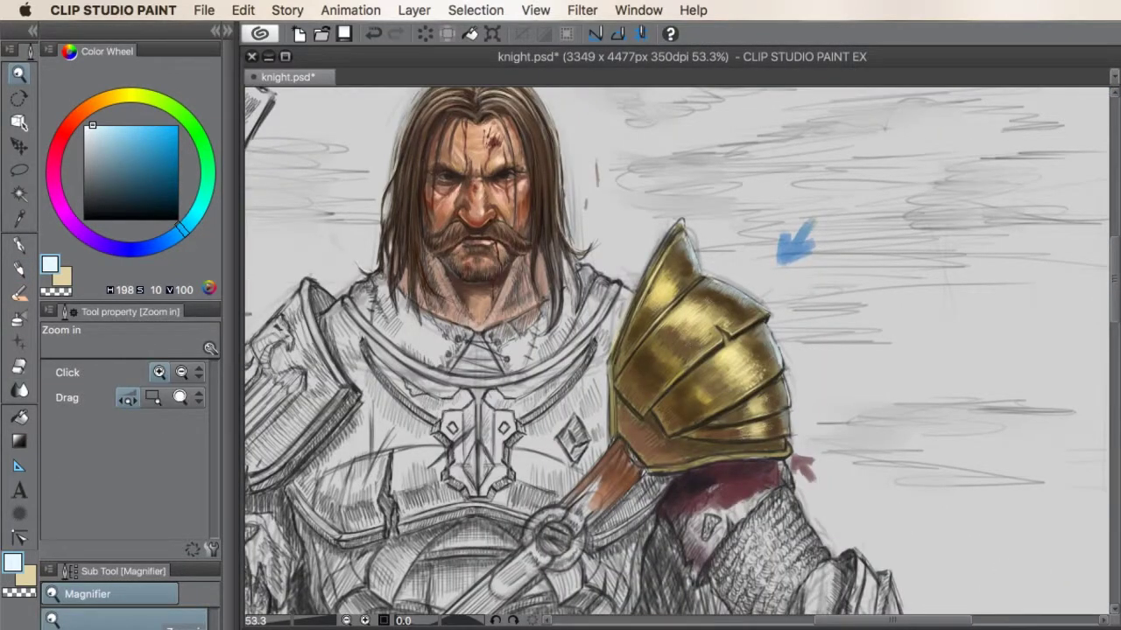
left_click(692, 262, "alt")
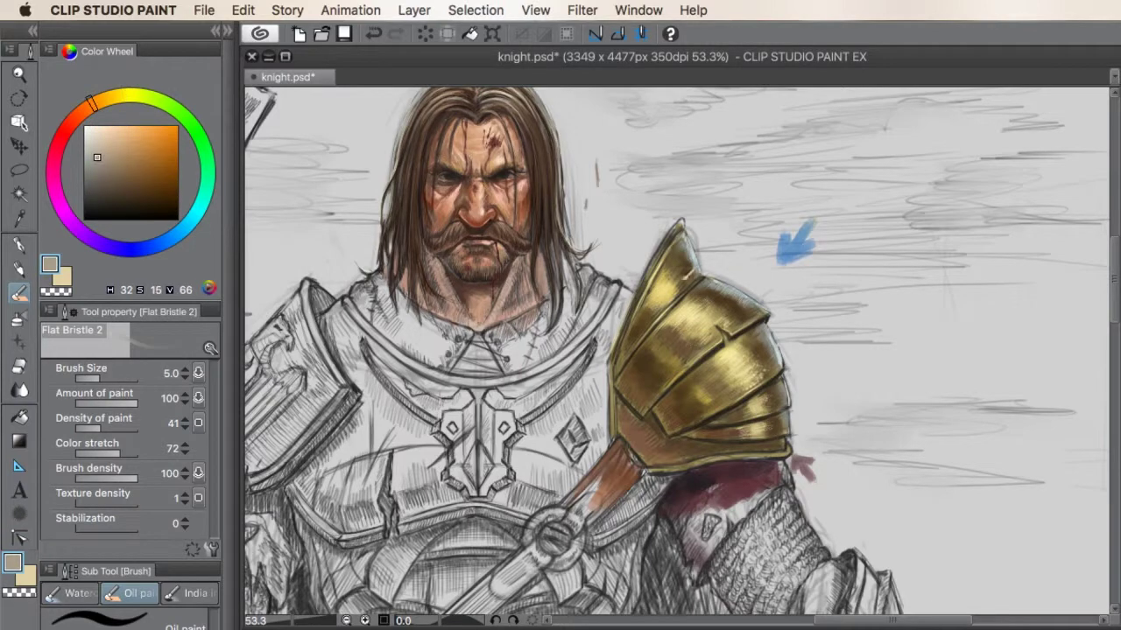
left_click(107, 379)
mouse_move(692, 219)
left_mouse_down()
mouse_move(849, 337)
mouse_move(866, 456)
mouse_move(831, 473)
left_mouse_up()
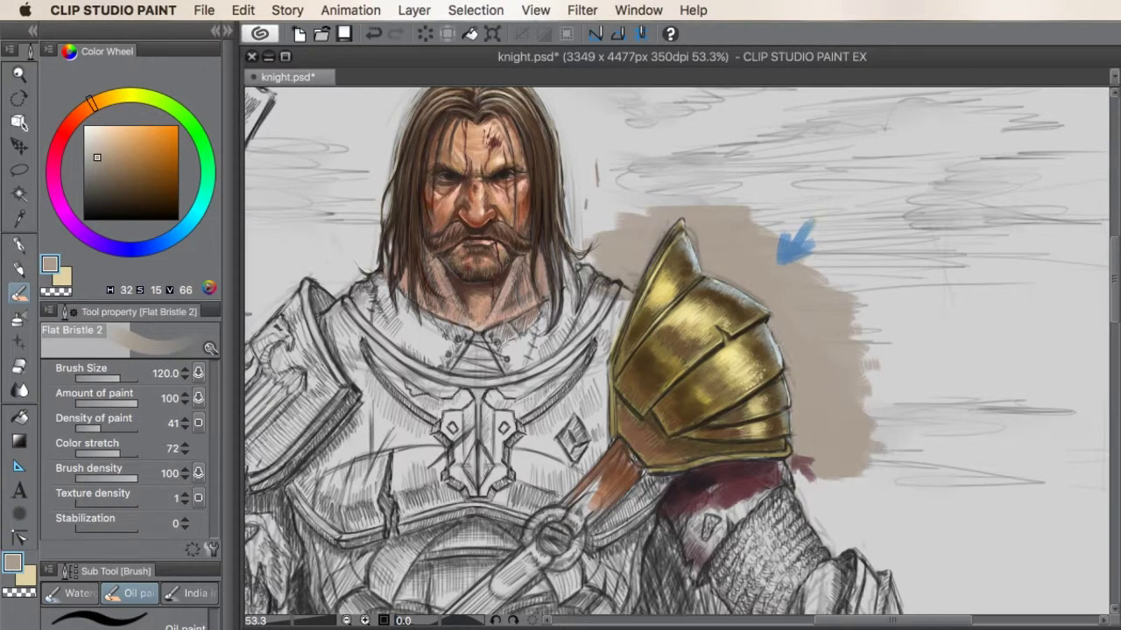
Step: Refine the crest's tip and outline with grey (H 173, S 5, V 65) and near-black brown (H 40, S 37, V 16) pencil lines at size 3
key("ctrl+space")
left_click_drag(764, 350, 815, 345)
left_click_drag(638, 274, 682, 290)
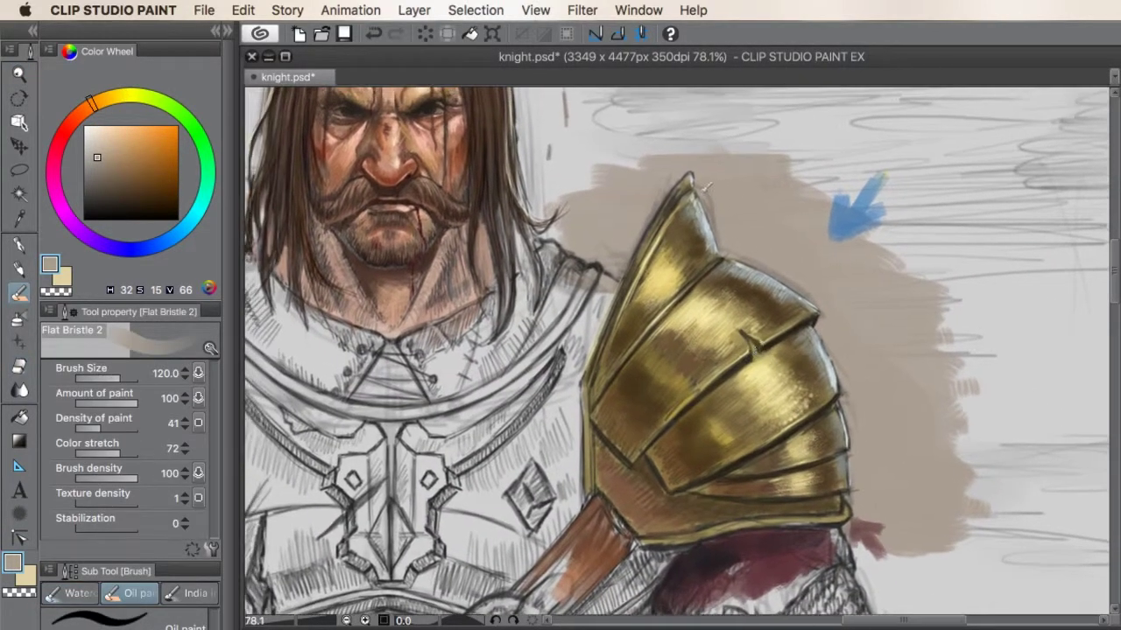
key("ctrl+space")
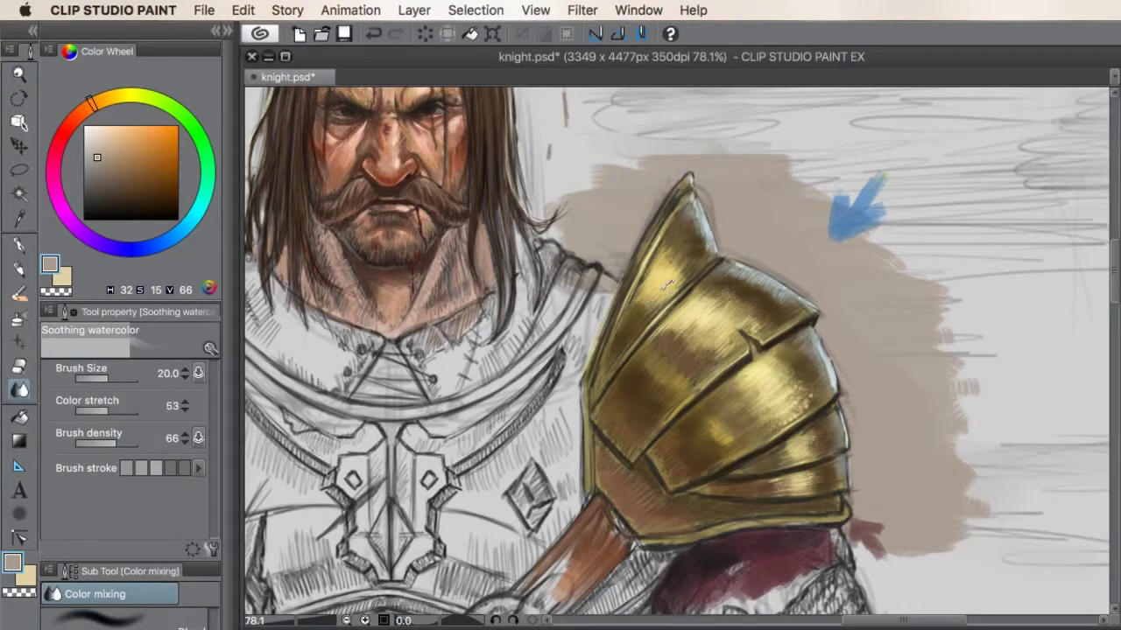
scroll(767, 330, "up", 1)
key("alt")
left_click(788, 350, "alt")
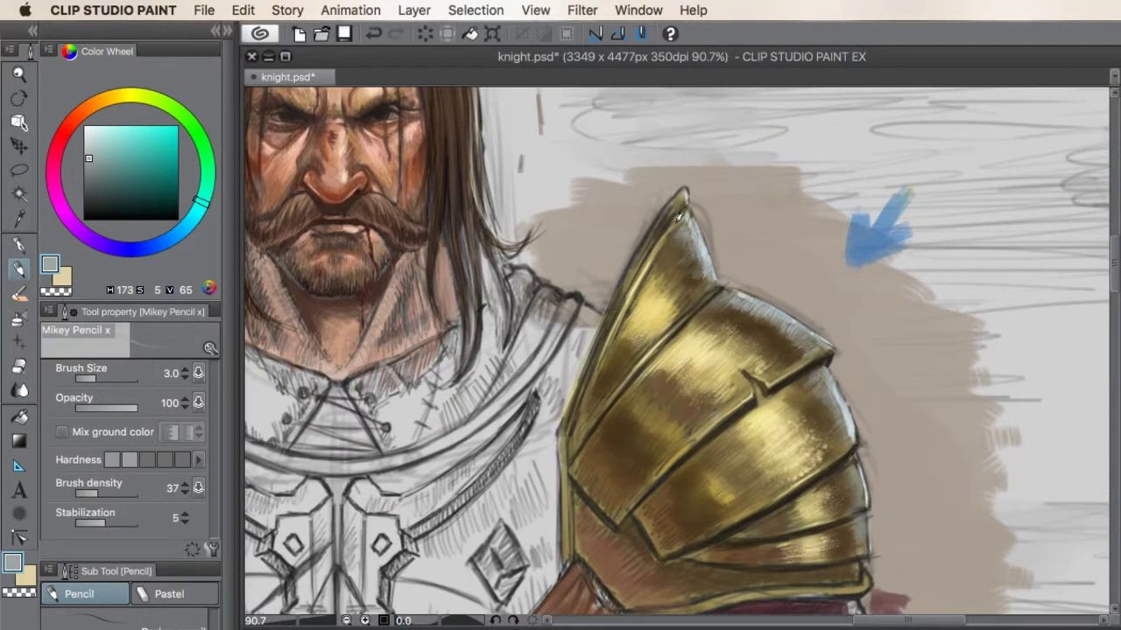
left_click_drag(679, 215, 670, 228)
left_click(656, 232, "alt")
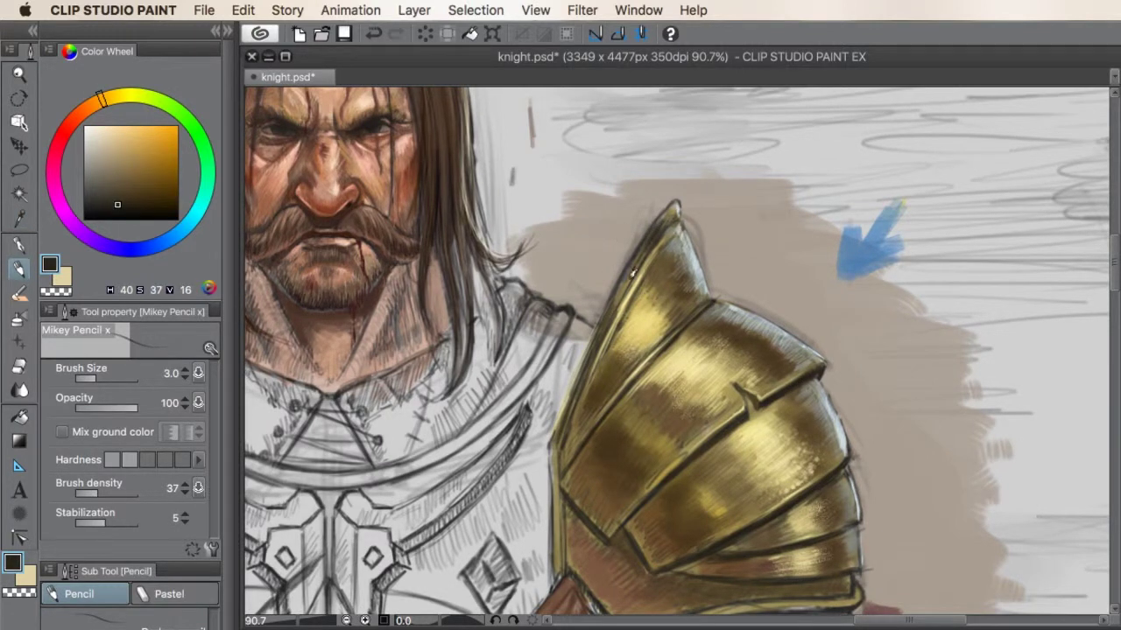
Step: Draw pale cream (H 46, S 24, V 100) pencil highlights at size 3 on the upper plate and along the crest's rim
left_click(632, 304, "alt")
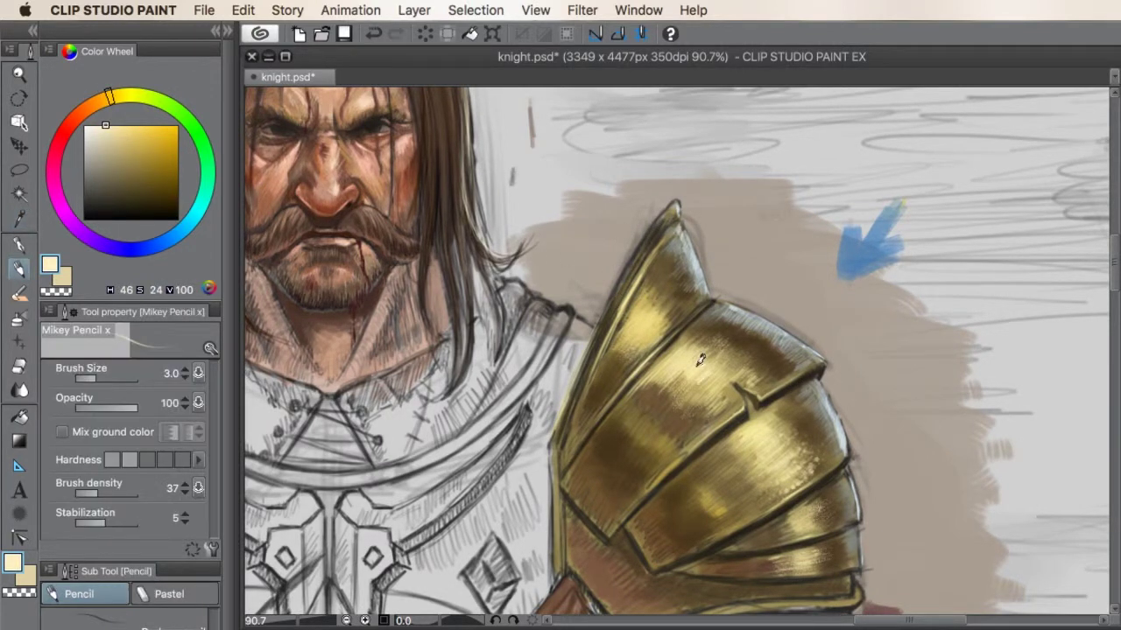
left_click_drag(700, 358, 676, 349)
left_click_drag(639, 241, 617, 290)
mouse_move(665, 209)
left_mouse_down()
mouse_move(604, 326)
mouse_move(609, 302)
left_mouse_up()
mouse_move(613, 306)
left_mouse_down()
mouse_move(618, 287)
mouse_move(583, 357)
mouse_move(812, 407)
left_mouse_up()
Step: Erase the stray sketch lines outside the plates' outer contour with the Soft eraser at size 15
key("ctrl+space")
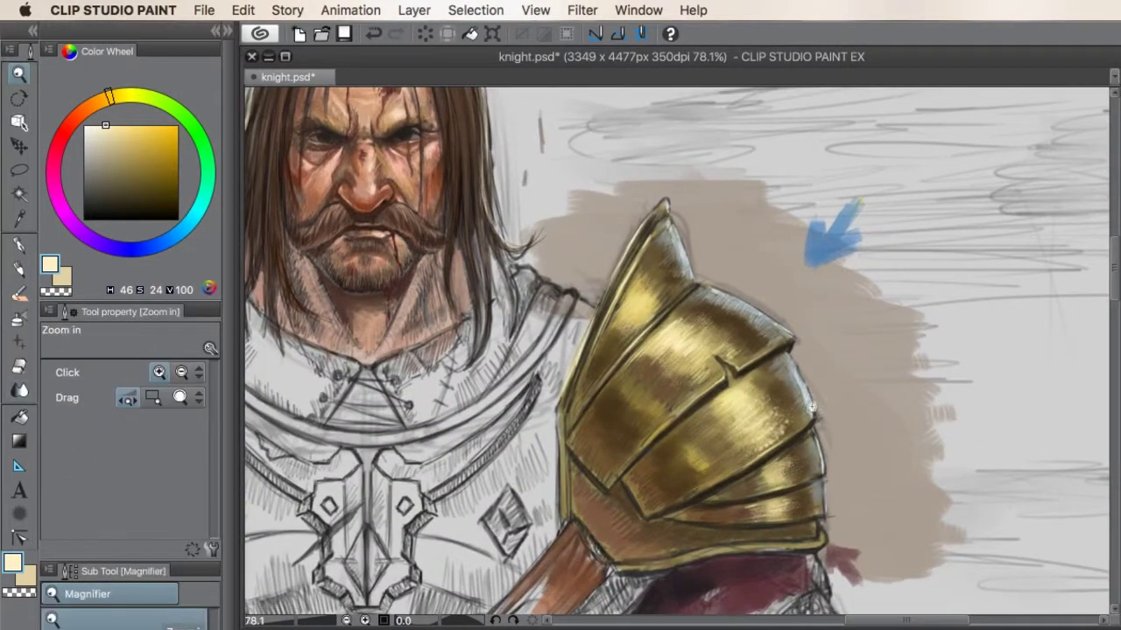
key("e")
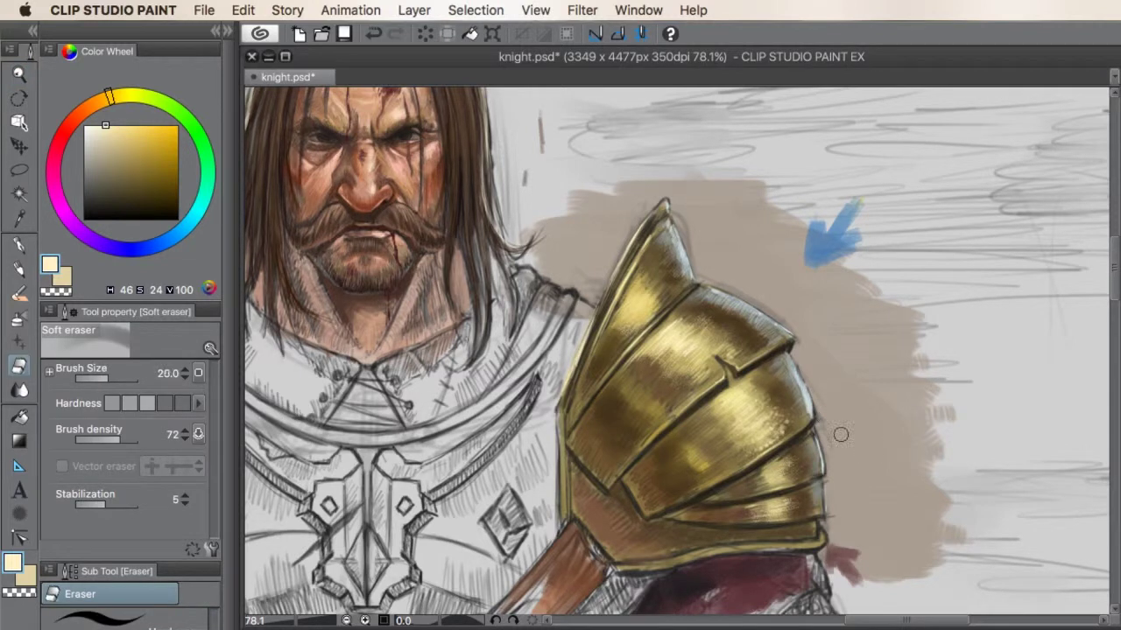
key("bracketleft")
key("bracketleft")
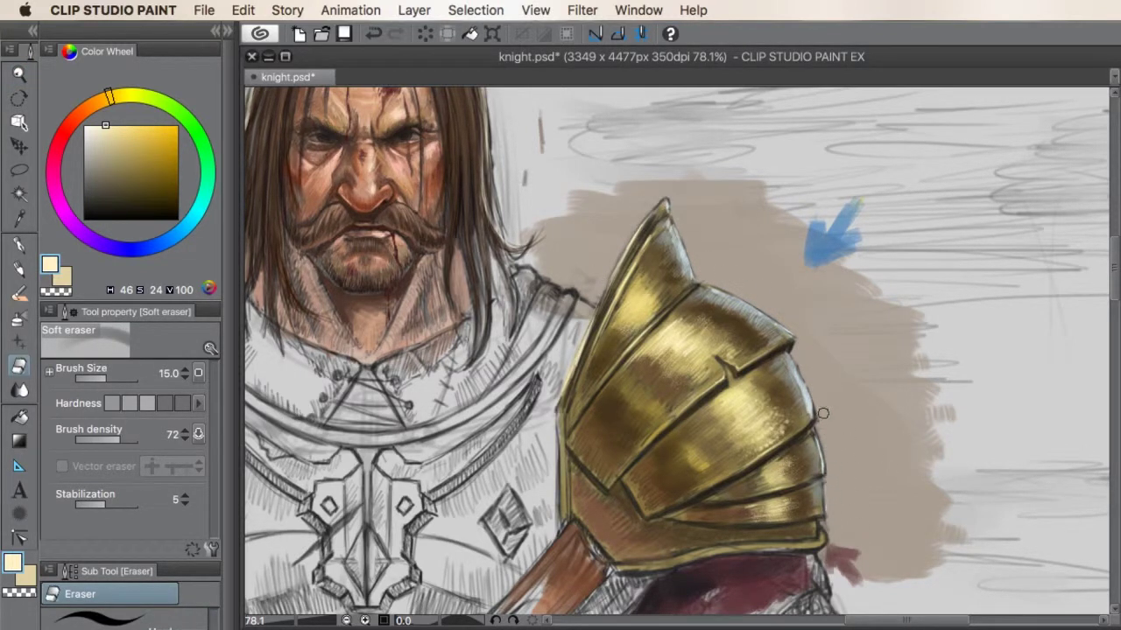
left_click_drag(784, 441, 804, 375)
Step: Refine the crest's outer edge and base seam with size 3 pencil in grey (H 49, S 13, V 51), near-black and cream (H 49, S 29, V 96)
left_click(802, 373, "alt")
left_click(877, 453, "alt")
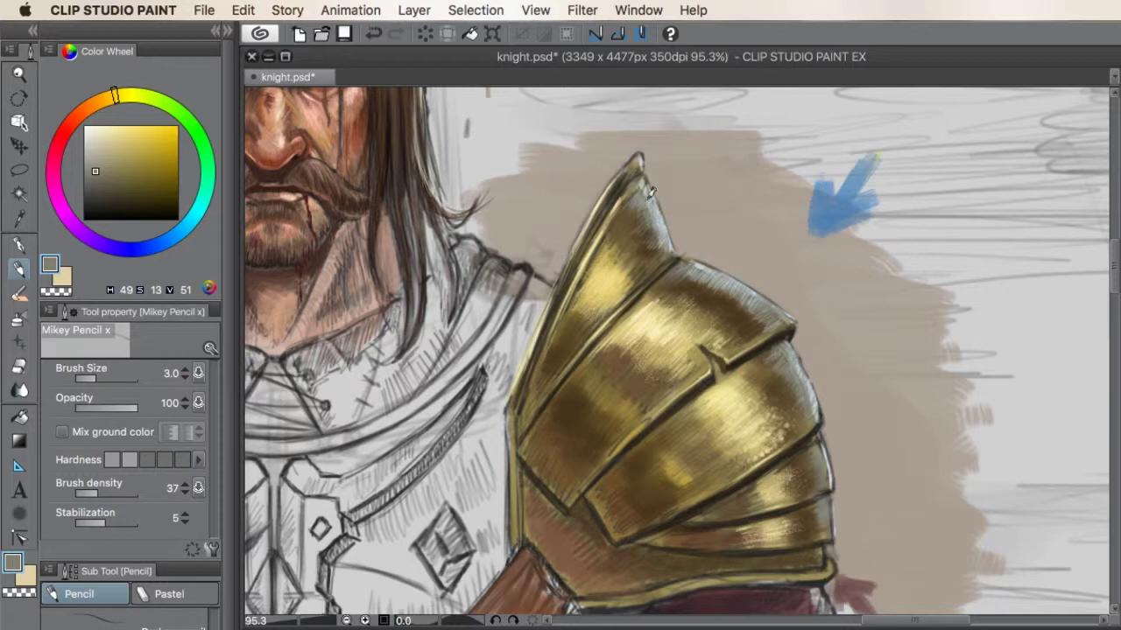
left_click(662, 261, "alt")
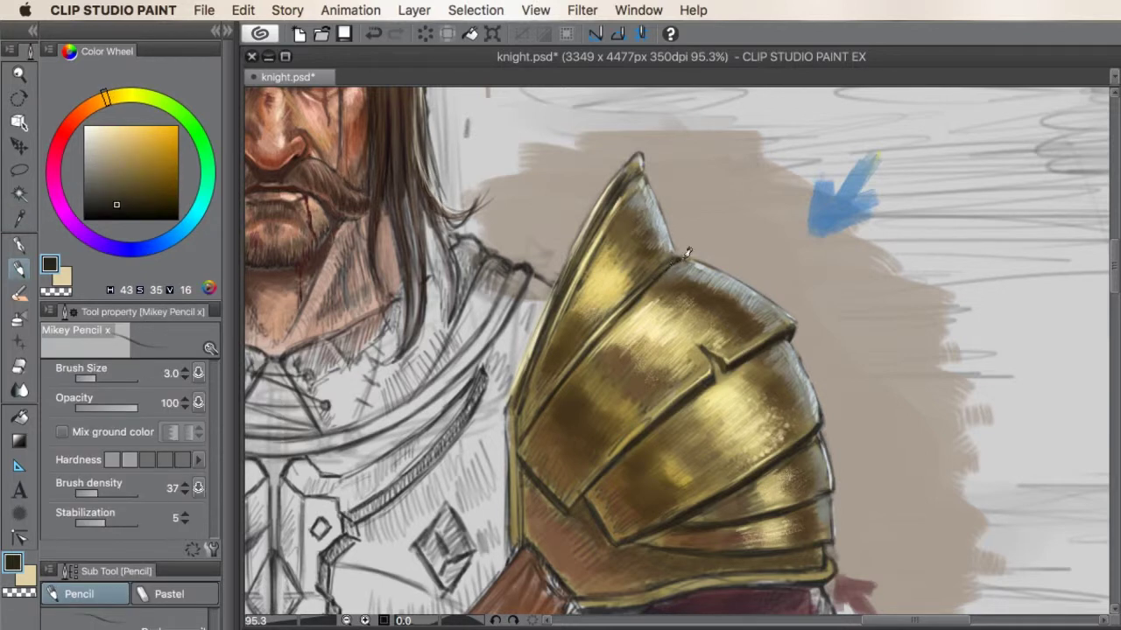
left_click(611, 317, "alt")
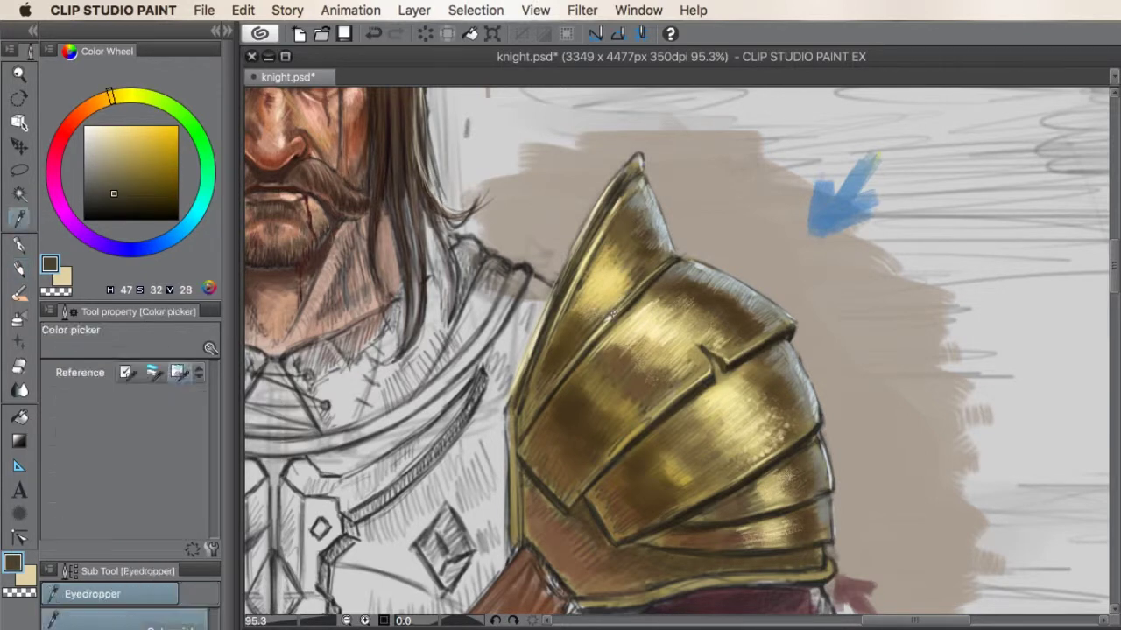
left_click(617, 302, "alt")
left_click(628, 293, "alt")
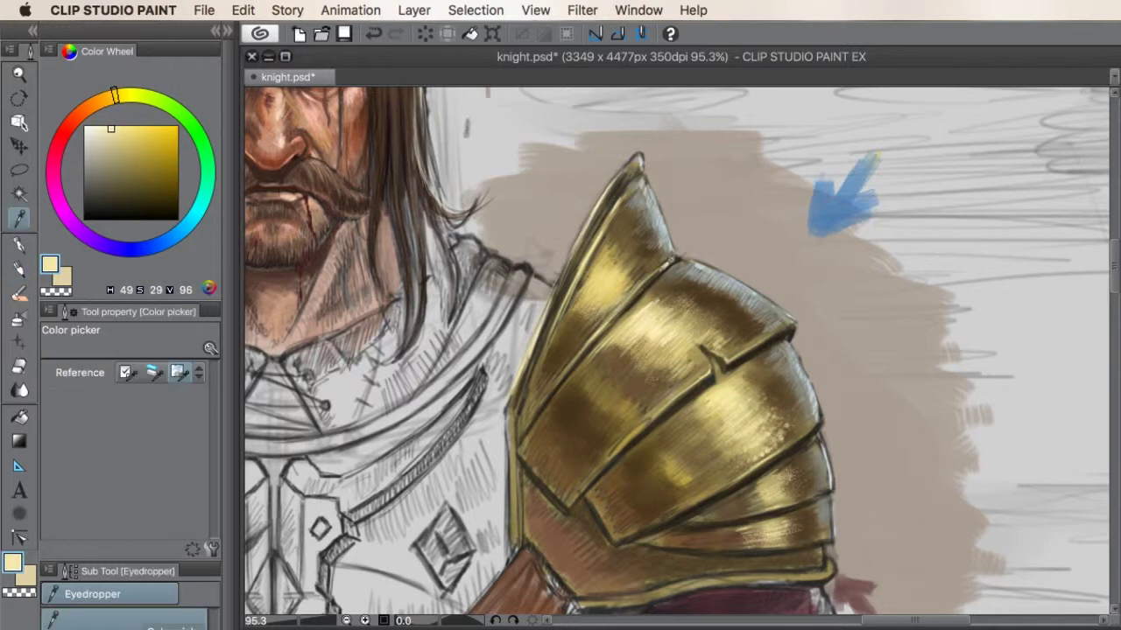
Step: Add dark brown (H 34, S 46, V 21) pencil shading and pale yellow (H 53, S 33, V 96) highlights to the upper plate around its notch
left_click(666, 265, "alt")
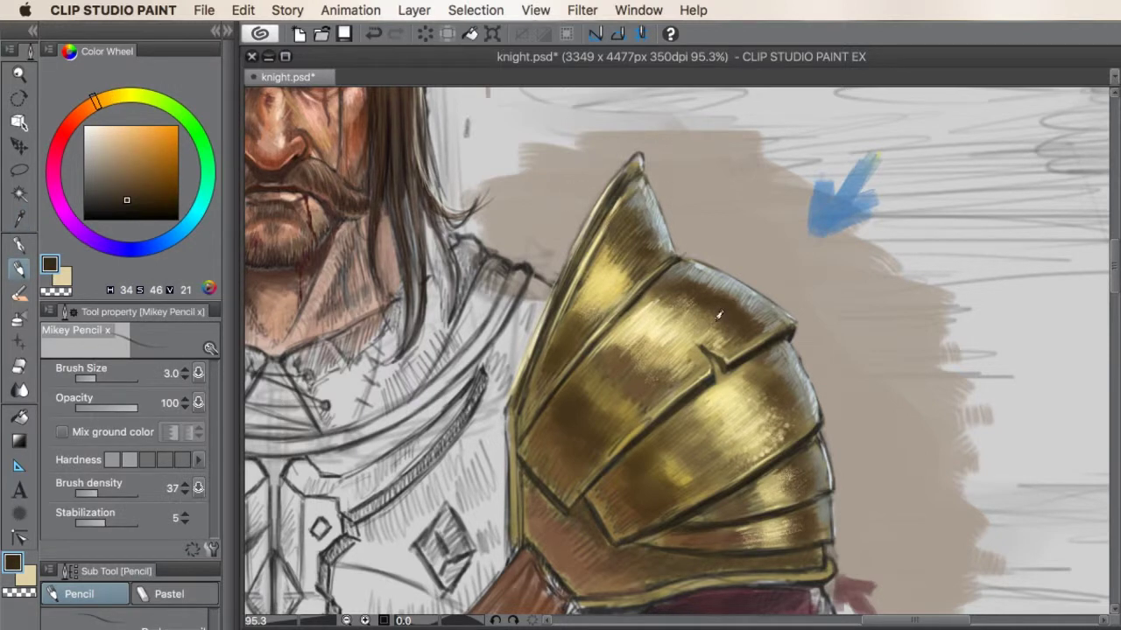
scroll(652, 298, "down", 2)
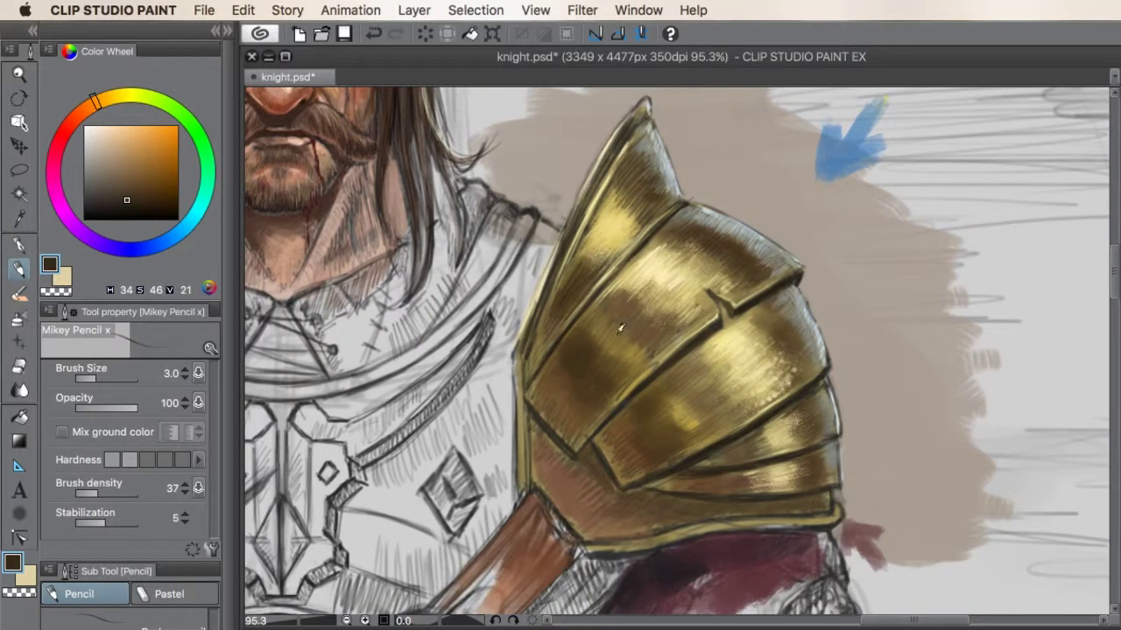
scroll(634, 297, "right", 2)
left_click(688, 301, "alt")
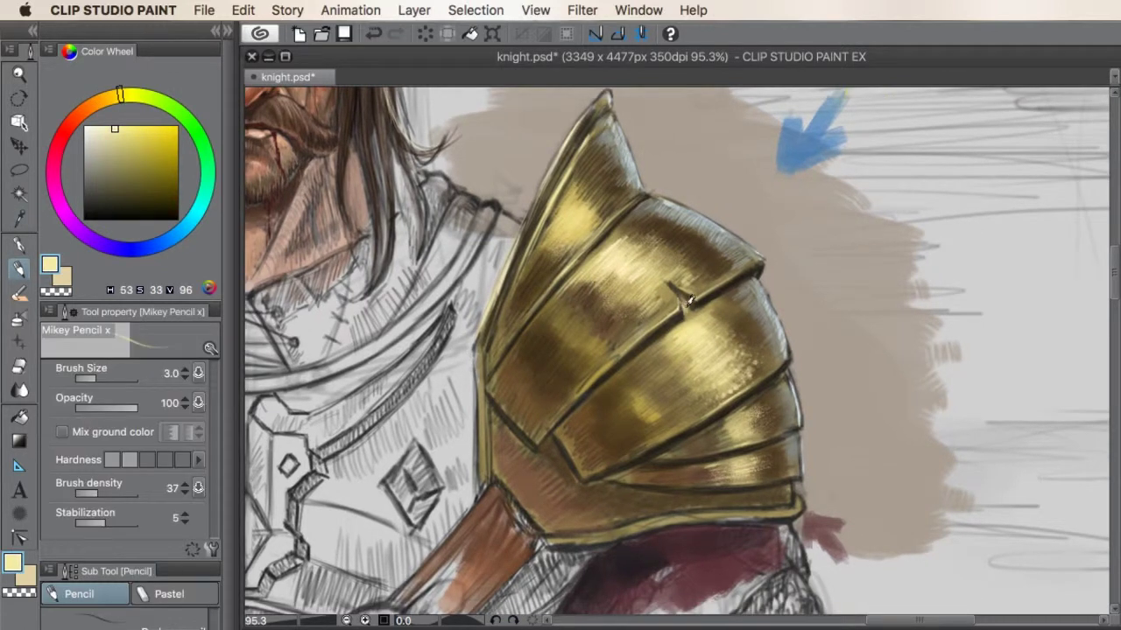
Step: Hatch shadows on the middle plates with the size 3 pencil in dark browns (H 34, S 56, V 24 and H 36, S 51, V 16)
scroll(683, 324, "down", 1)
left_click(662, 382, "alt")
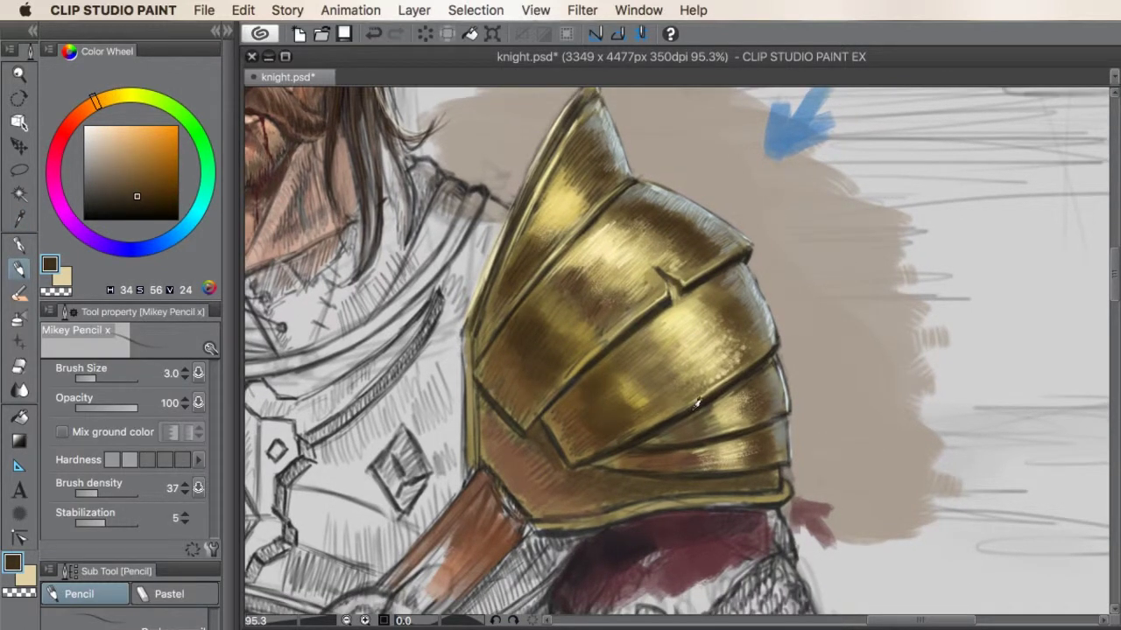
left_click(585, 419, "alt")
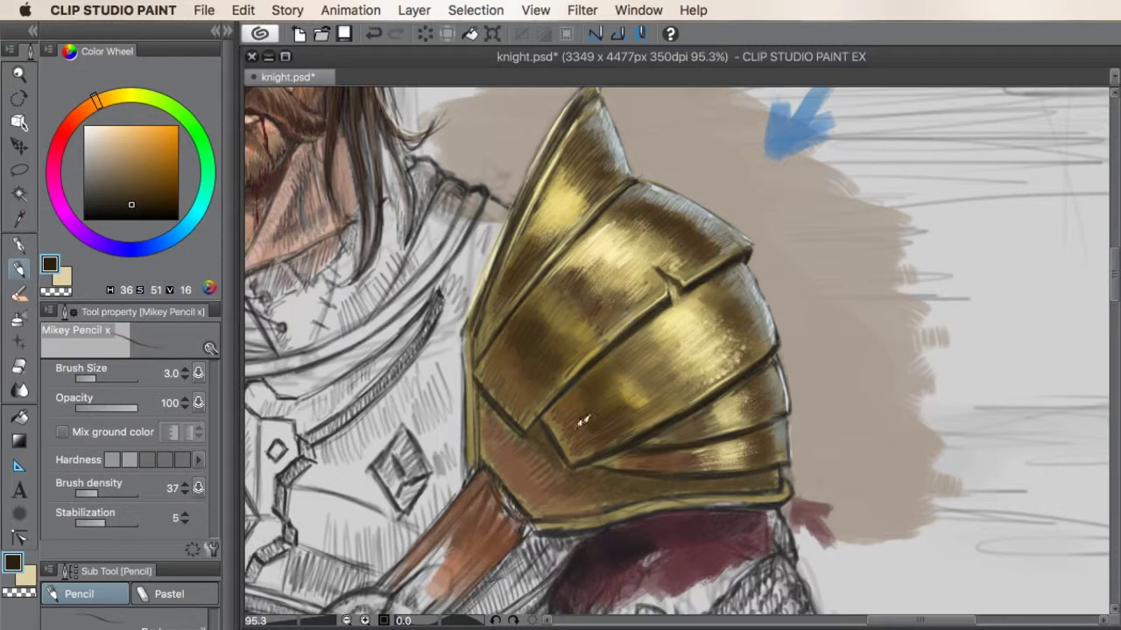
Step: Draw reddish-brown reflected tones (H 2, S 50, V 47; H 23, S 46, V 50; H 0, S 53, V 44) along the armour's bottom rim
left_click(637, 442, "alt")
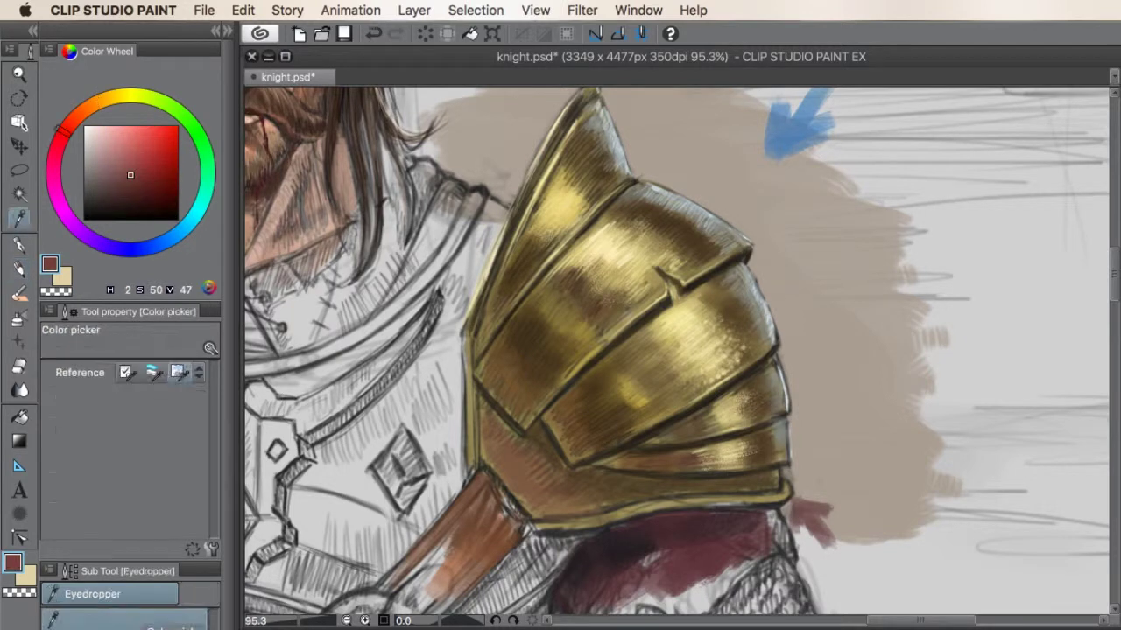
left_click(653, 503, "alt")
mouse_move(619, 506)
left_mouse_down()
mouse_move(727, 482)
mouse_move(786, 487)
left_mouse_up()
left_click(619, 506, "alt")
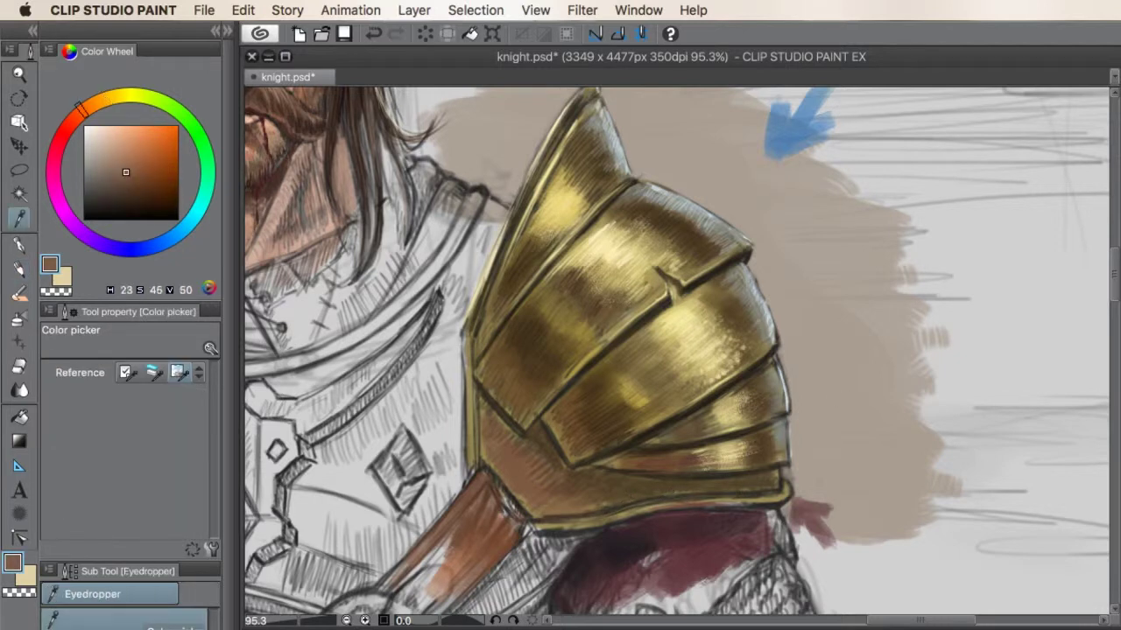
left_click(702, 495, "alt")
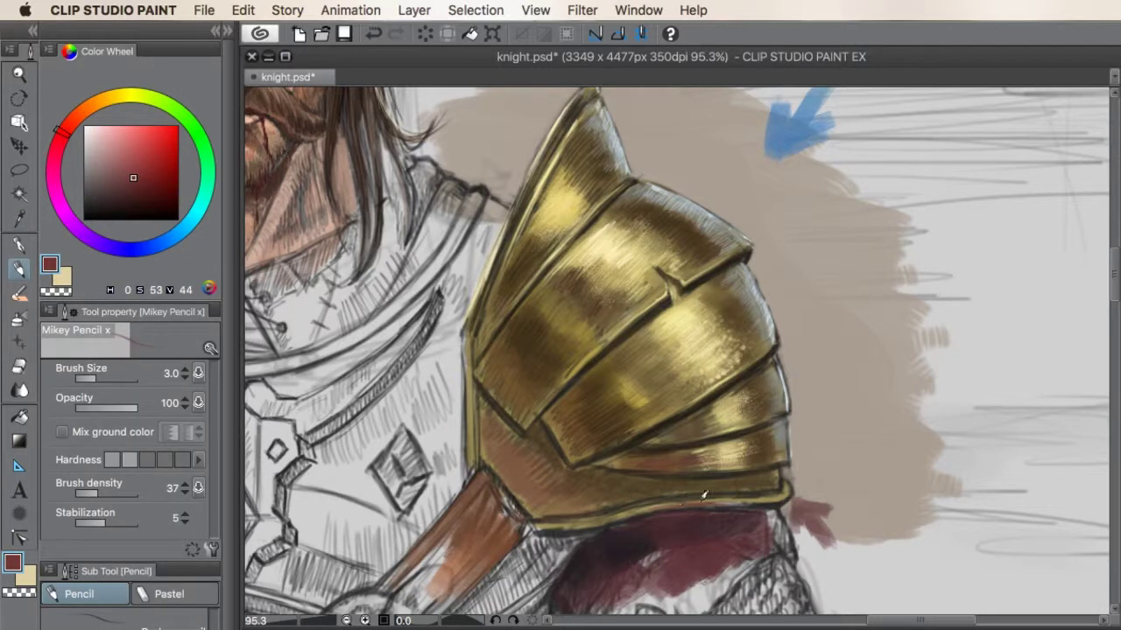
Step: Refine the plates' outer contour with size 3 pencil strokes in grey (H 51, S 17, V 47) and dark brown (H 35, S 51, V 26)
left_click(795, 382, "alt")
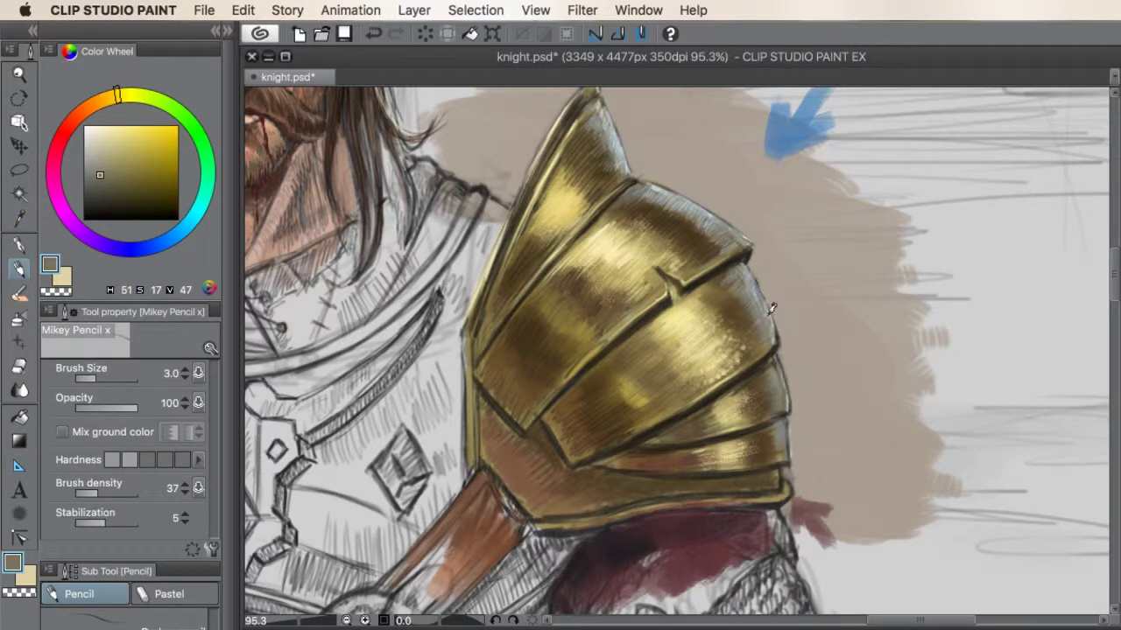
scroll(772, 316, "down", 4)
scroll(772, 255, "up", 4)
key("p")
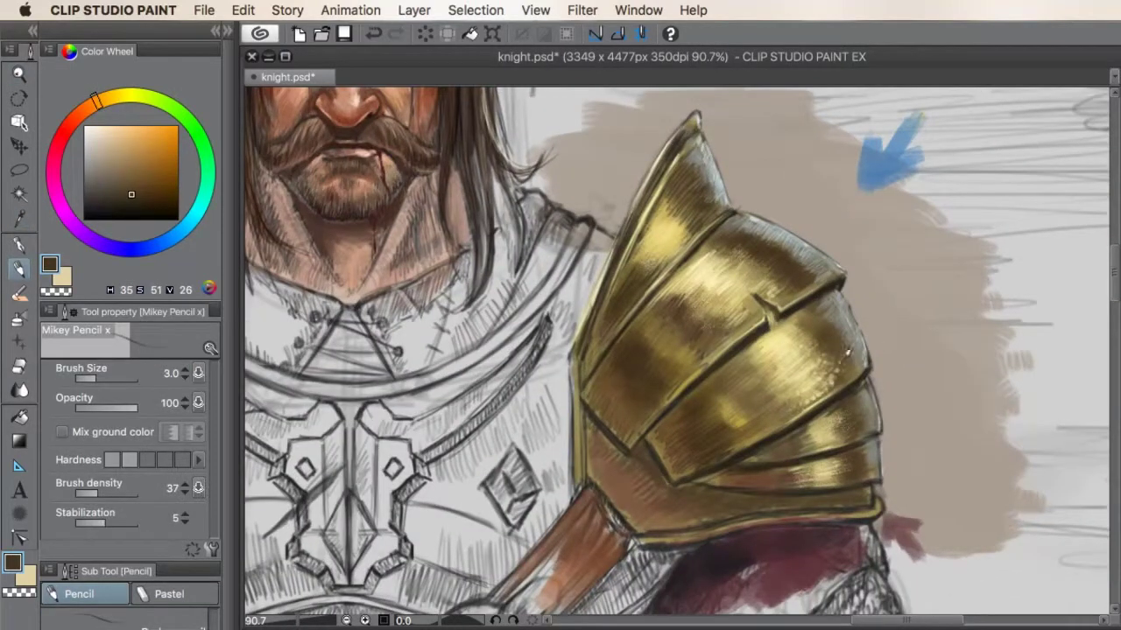
Step: Shade the lowest plate beneath the overlapping plates in dark brown (H 44, S 39, V 19) and blend it with Soothing watercolor at size 20
left_click(758, 468, "alt")
left_click_drag(680, 471, 606, 471)
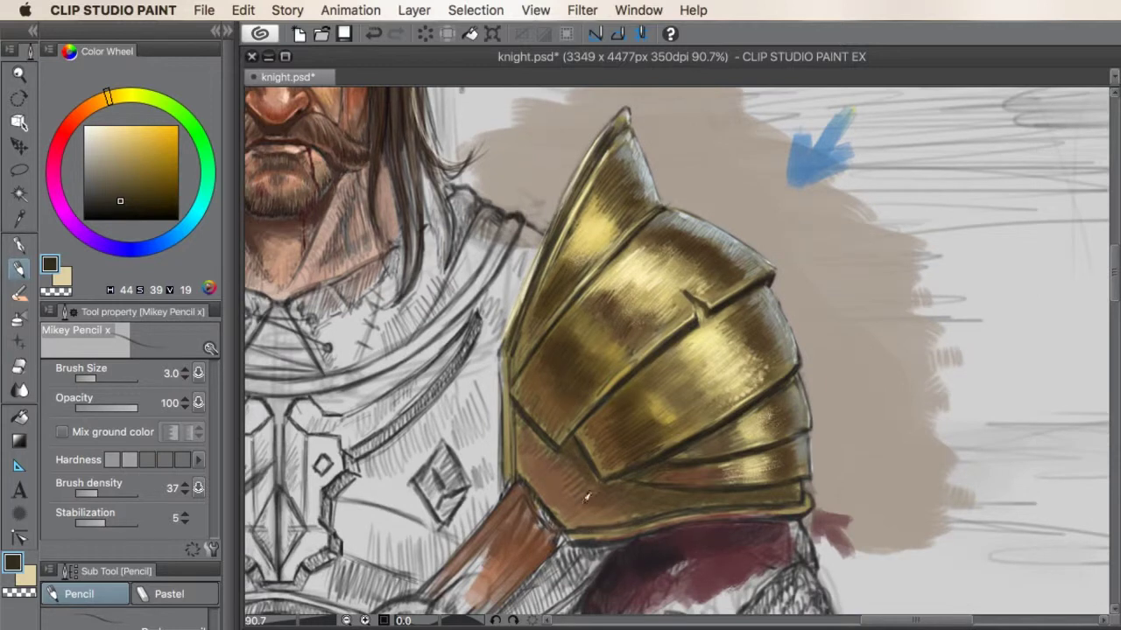
key("b")
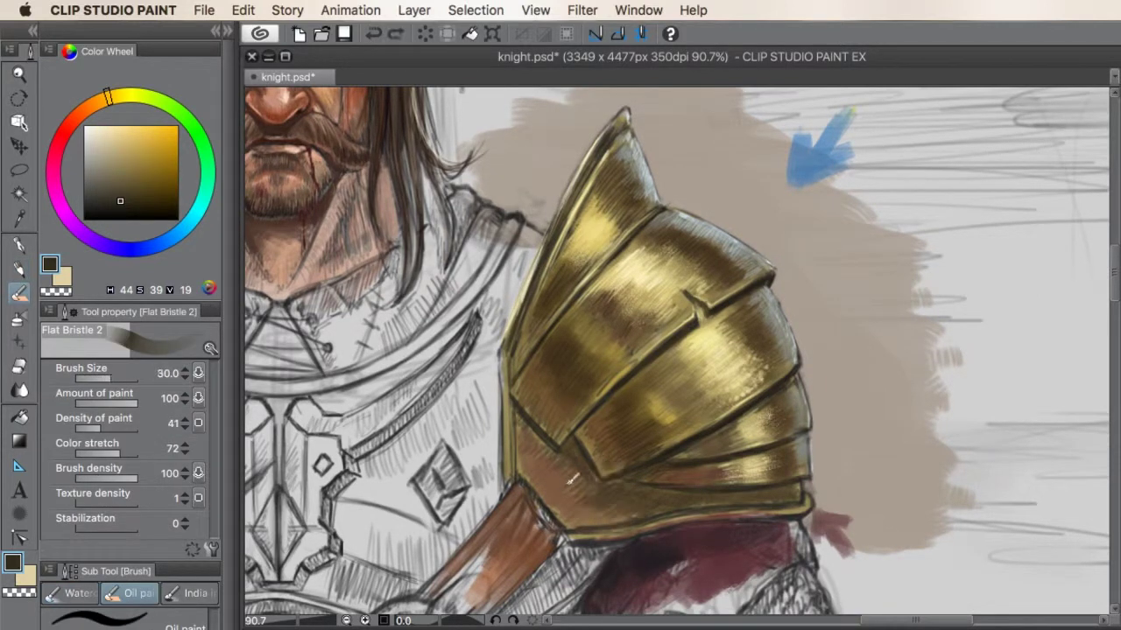
key("p")
key("j")
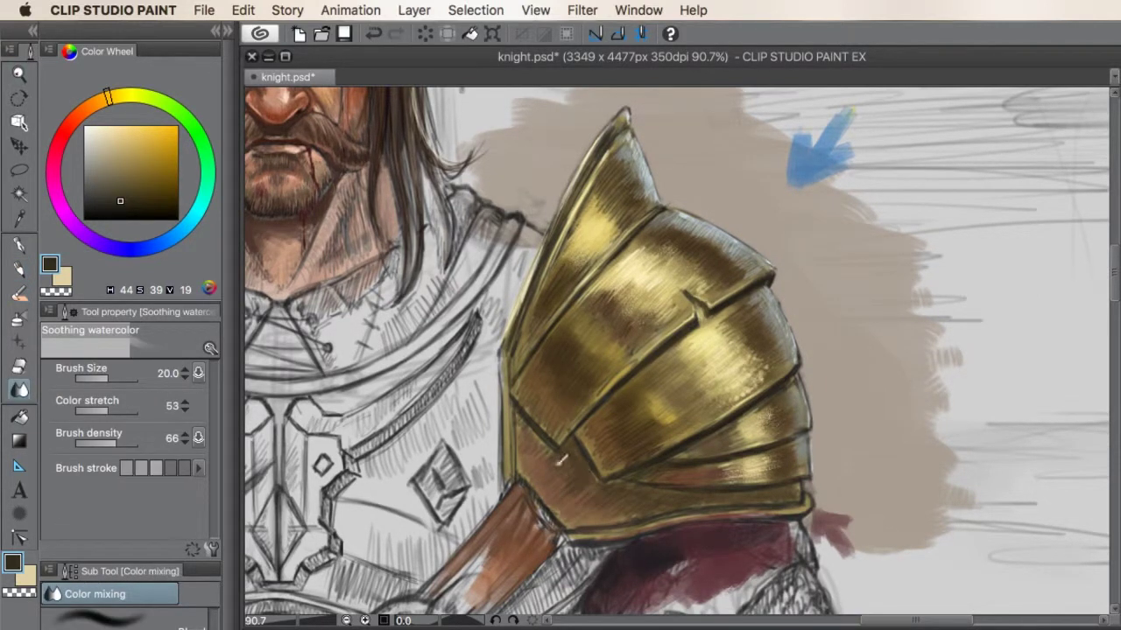
key("b")
key("j")
Step: Darken the armour's vertical inner rim beside the chest with repeated pencil strokes, sampling dark brown (H 34, S 59, V 25)
scroll(525, 333, "up", 1)
left_click(522, 399, "alt")
key("p")
left_click_drag(499, 355, 511, 473)
left_click_drag(504, 333, 513, 473)
left_click_drag(504, 357, 512, 464)
key("i")
left_click(558, 340)
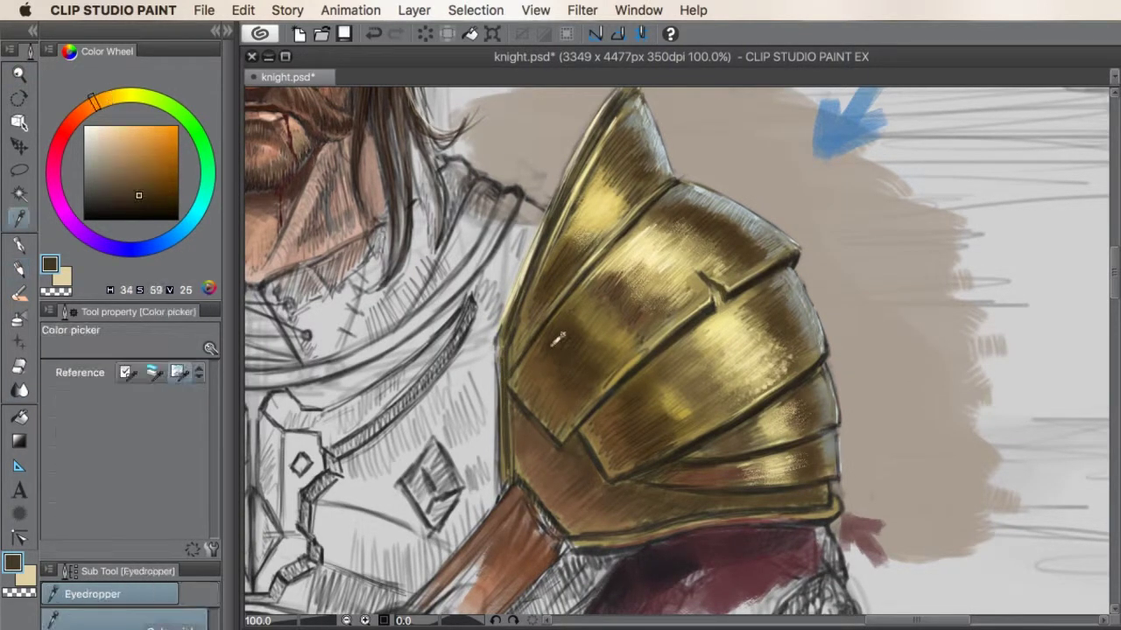
key("p")
Step: Draw a pale yellow (H 51, S 35, V 92) pencil highlight at size 3 down the inner rim beside the chest
left_click(528, 293, "alt")
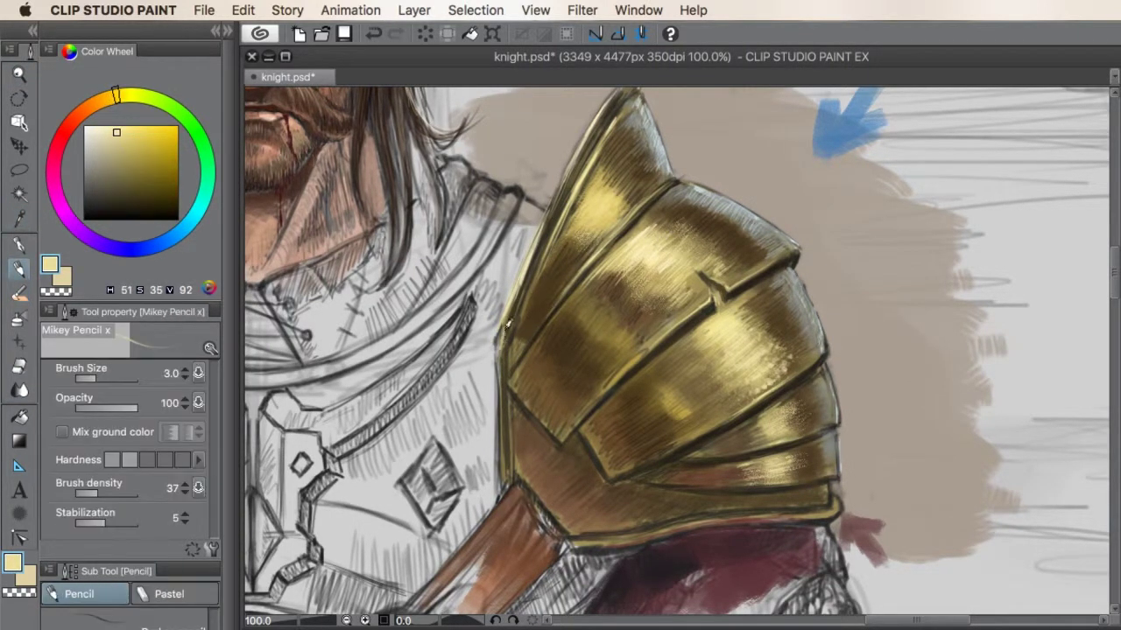
left_click_drag(523, 285, 500, 383)
scroll(505, 427, "down", 3)
scroll(578, 472, "up", 3)
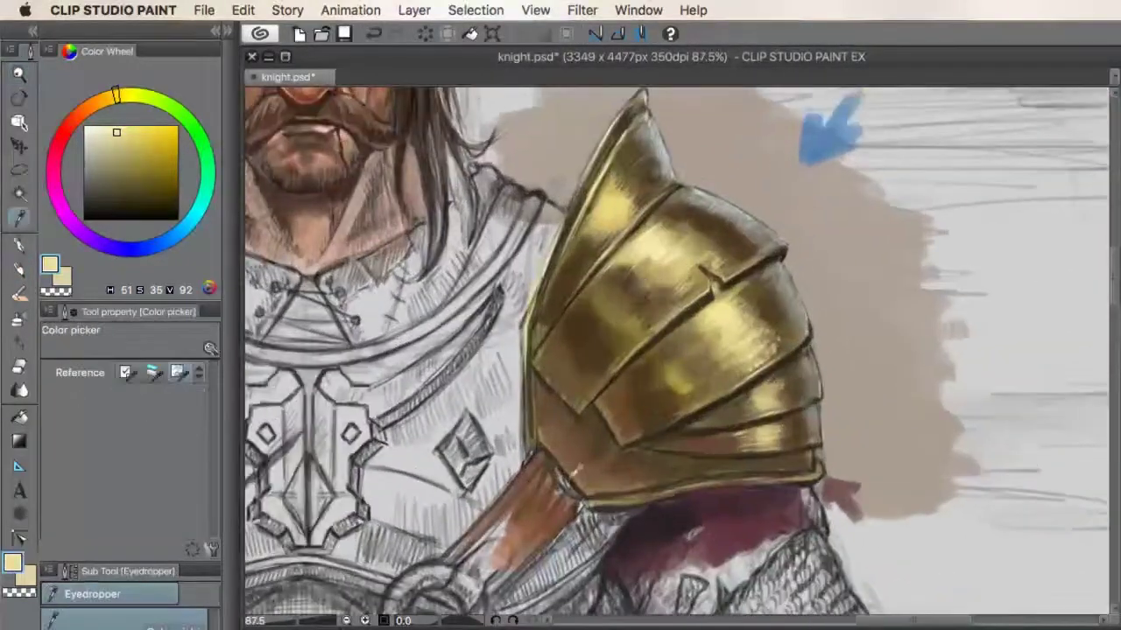
Step: Add pale gold (H 48, S 35, V 87) pencil highlights at size 3 along the bottom rim and the plates' edges
left_click(595, 407, "alt")
left_click(562, 440, "alt")
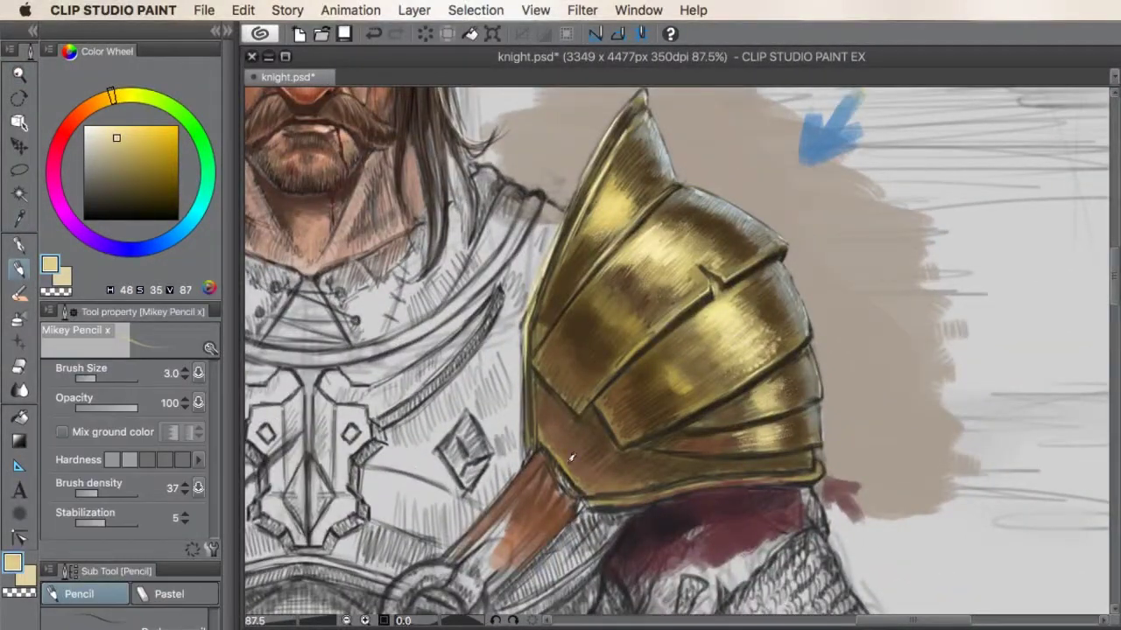
left_click_drag(567, 460, 580, 460)
mouse_move(763, 465)
left_mouse_down()
mouse_move(848, 455)
mouse_move(750, 452)
left_mouse_up()
left_click_drag(784, 390, 740, 403)
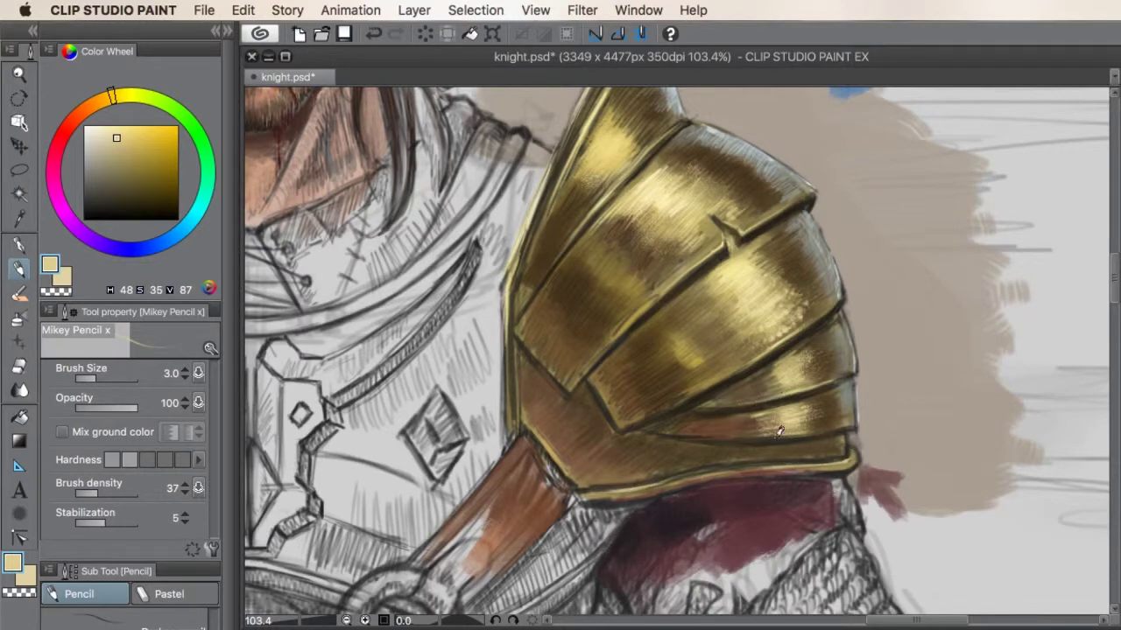
scroll(824, 423, "down", 5)
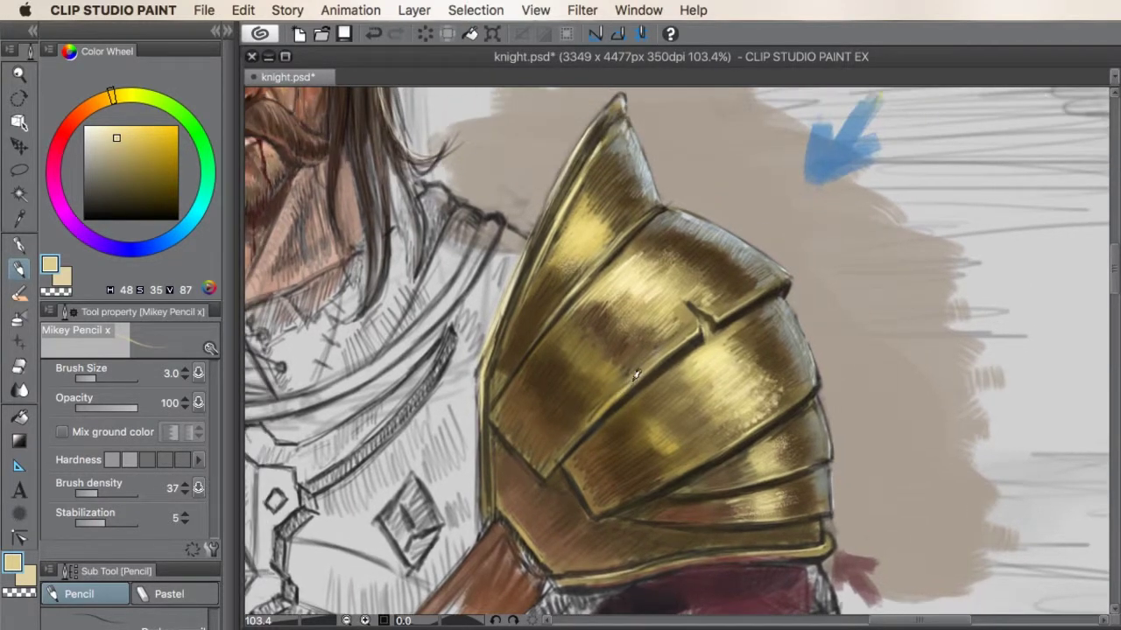
Step: Deepen the gaps between the plates with near-black brown (H 43, S 43, V 12) using a fine Flat Bristle 2 brush
scroll(642, 321, "up", 3)
key("i")
key("b")
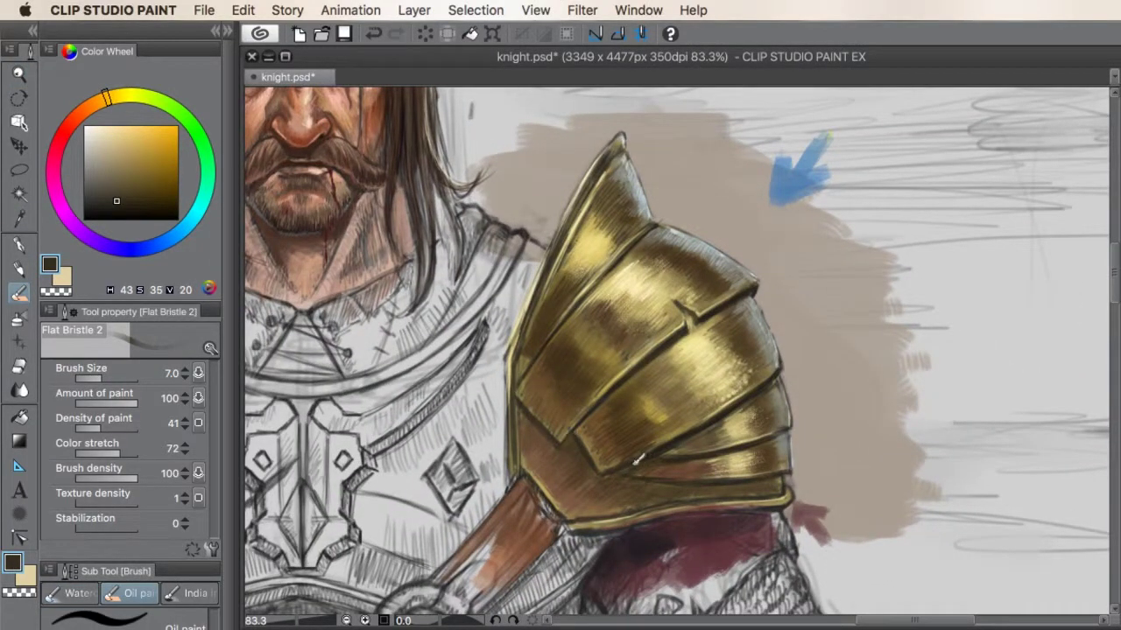
left_click(672, 337, "alt")
key("bracketleft")
key("bracketleft")
key("bracketleft")
key("bracketleft")
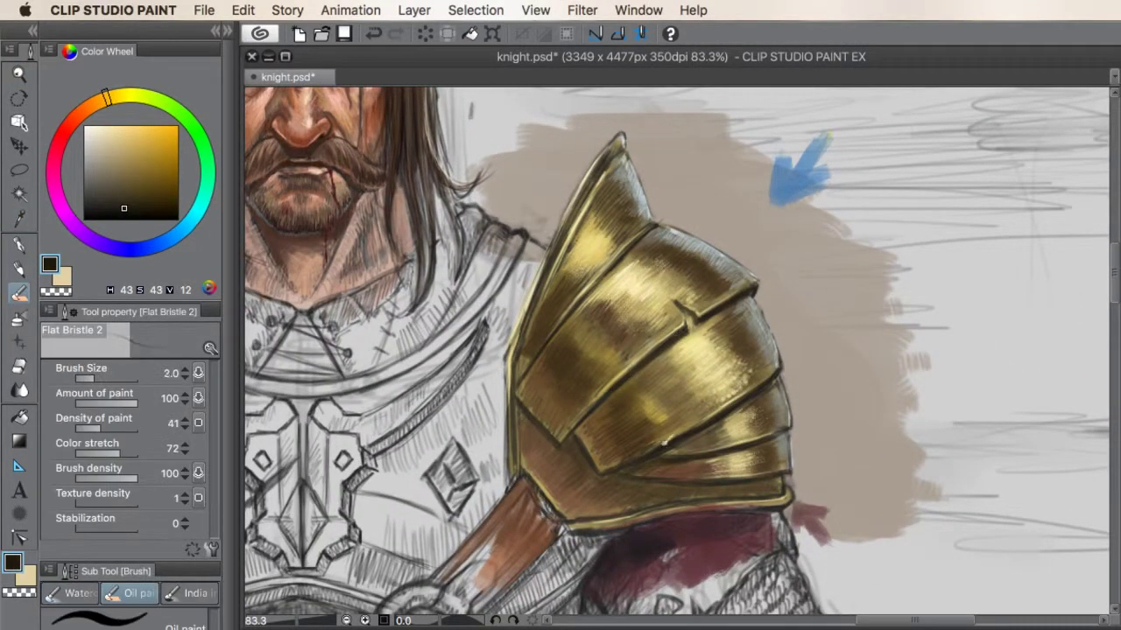
key("bracketleft")
key("bracketleft")
key("bracketright")
key("bracketright")
key("bracketright")
key("bracketright")
left_click_drag(666, 356, 590, 358)
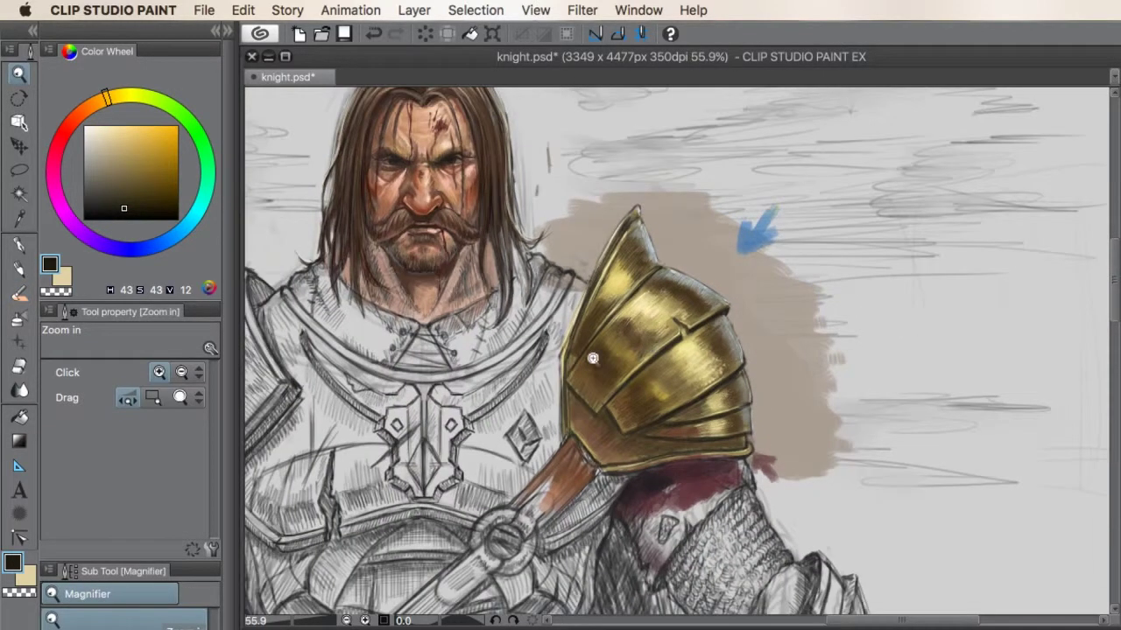
Step: Airbrush a pale cream glow across the plates with the Highlight brush at size 120 in Add mode
left_click(19, 318)
left_click(107, 130)
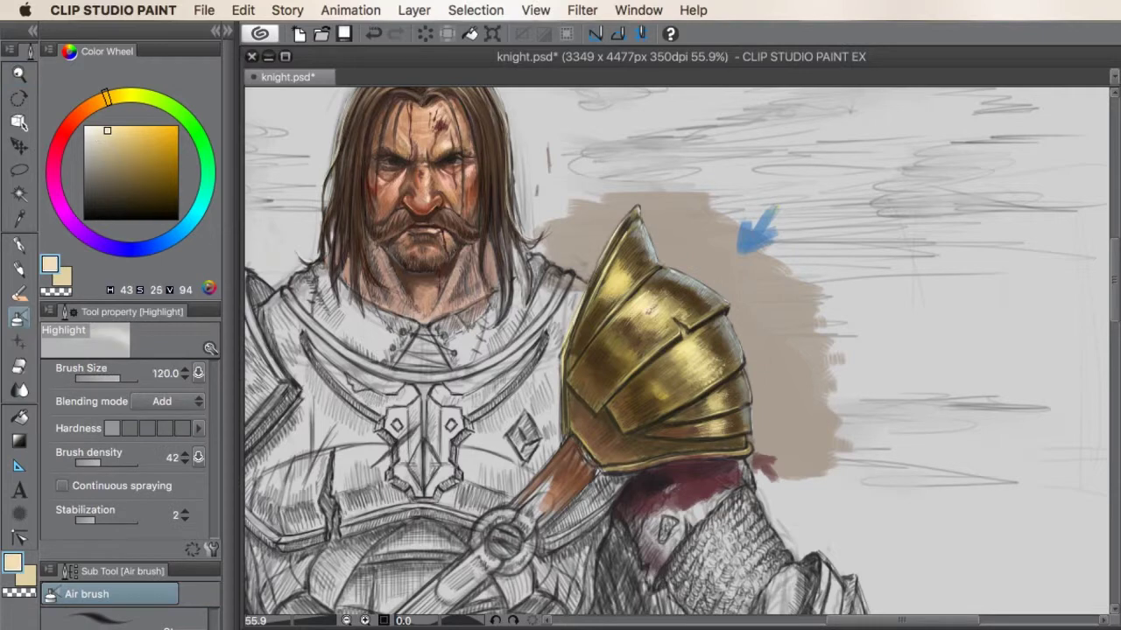
mouse_move(624, 278)
left_mouse_down()
mouse_move(687, 340)
mouse_move(723, 408)
left_mouse_up()
Step: Airbrush a warm yellow (H 43, S 36, V 100) glow on the crest and upper plate with the Highlight brush
key("ctrl+space")
mouse_move(639, 214)
left_mouse_down()
mouse_move(613, 215)
mouse_move(652, 215)
left_mouse_up()
left_click(119, 124)
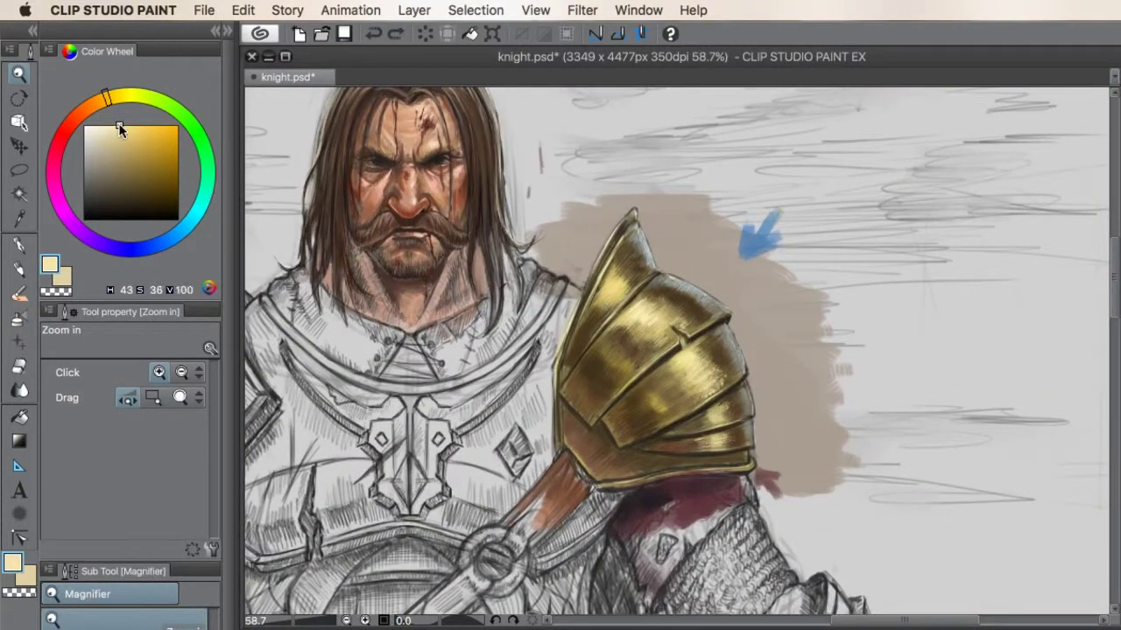
left_click(19, 317)
mouse_move(613, 263)
left_mouse_down()
mouse_move(674, 319)
mouse_move(718, 412)
mouse_move(648, 311)
mouse_move(665, 292)
left_mouse_up()
Step: Airbrush a bluish (H 187, S 14, V 72) rim reflection along the upper plate and crest with the Highlight brush at size 60
key("ctrl+space")
left_click(192, 217)
left_click(96, 152)
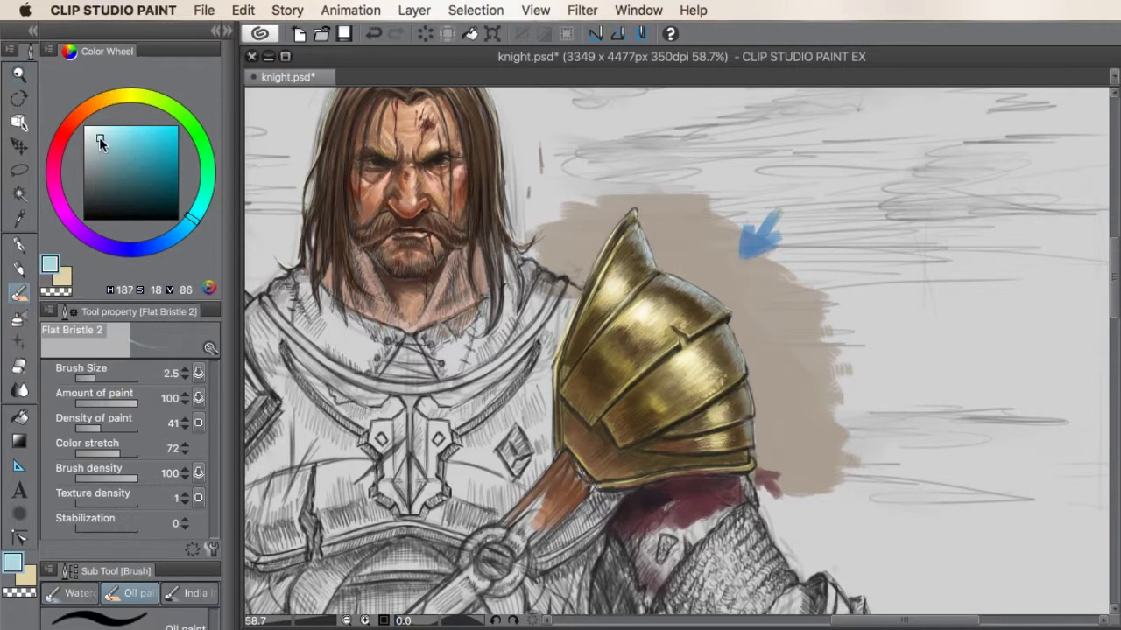
key("b")
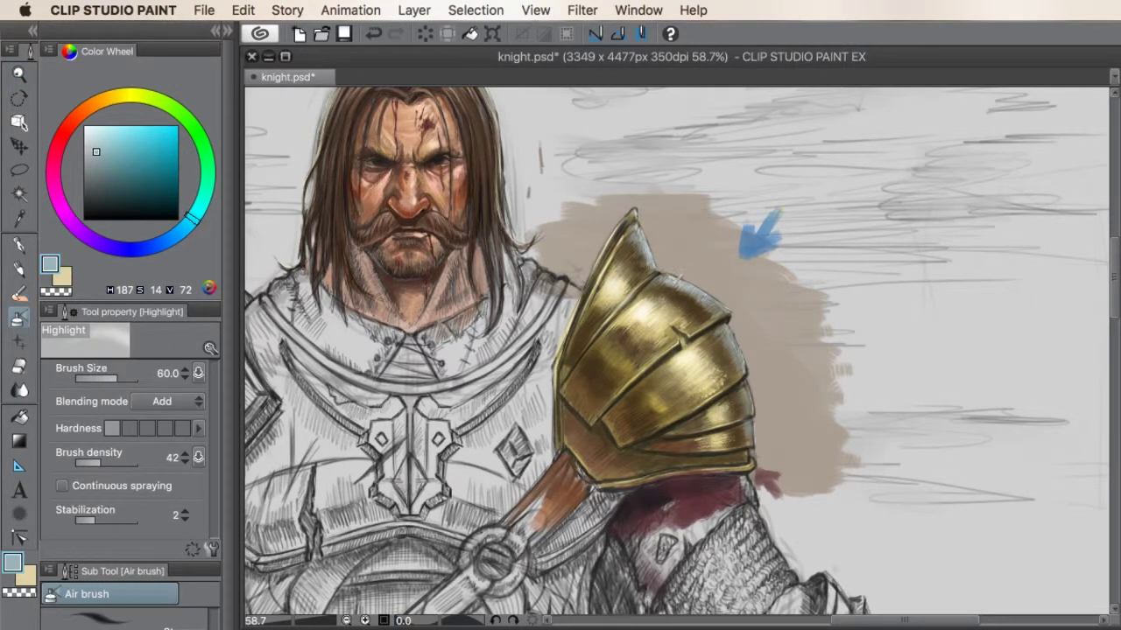
mouse_move(696, 289)
left_mouse_down()
mouse_move(735, 350)
mouse_move(722, 306)
mouse_move(644, 250)
left_mouse_up()
key("ctrl+space")
mouse_move(671, 279)
left_mouse_down()
mouse_move(613, 278)
mouse_move(670, 279)
left_mouse_up()
Step: Rework the lowest plate with Flat Bristle 2 at size 15 in near-black (H 353, S 28, V 13) and gold (H 47, S 46, V 76)
scroll(670, 278, "up", 2)
scroll(671, 282, "down", 1)
key("i")
left_click(656, 410)
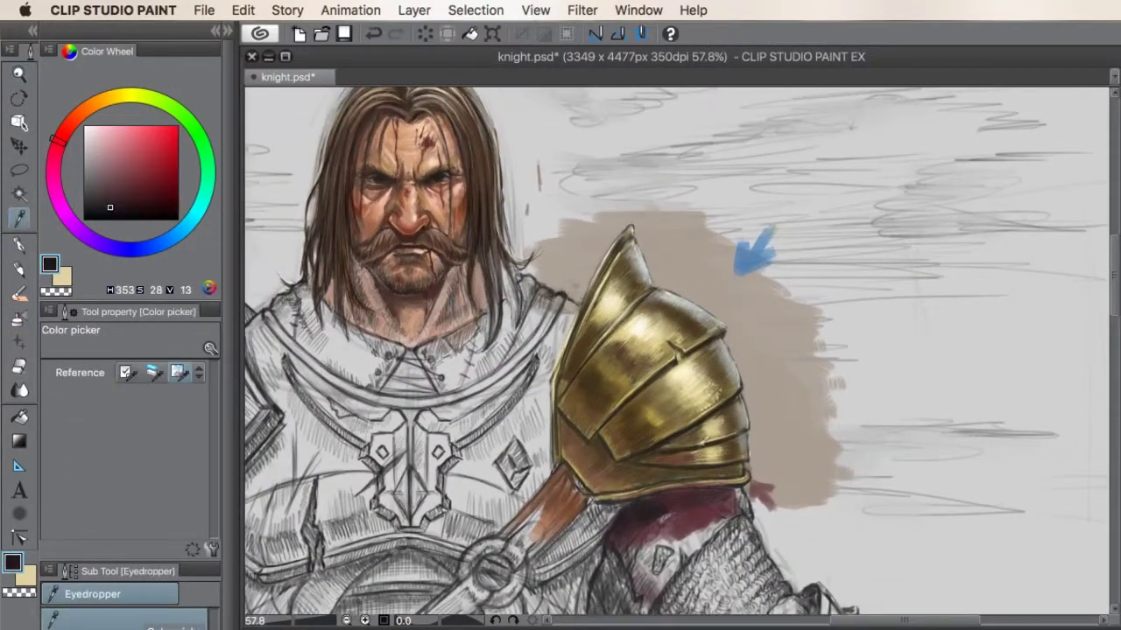
key("b")
key("bracketright")
key("bracketright")
key("bracketright")
key("bracketright")
key("bracketright")
key("bracketright")
key("bracketright")
key("bracketright")
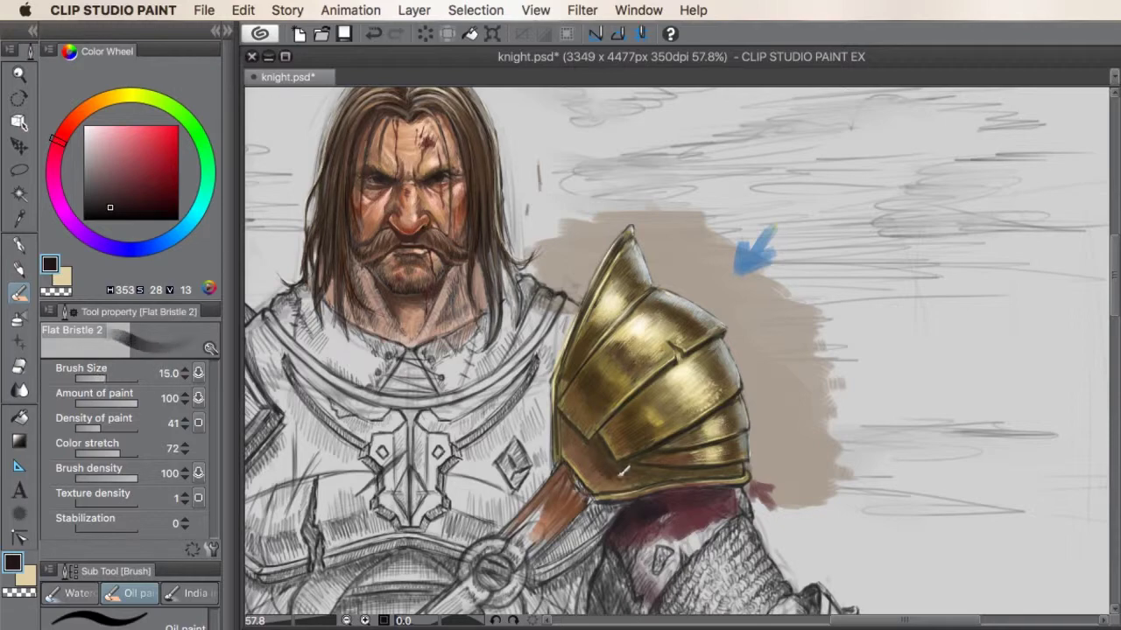
left_click(588, 463, "alt")
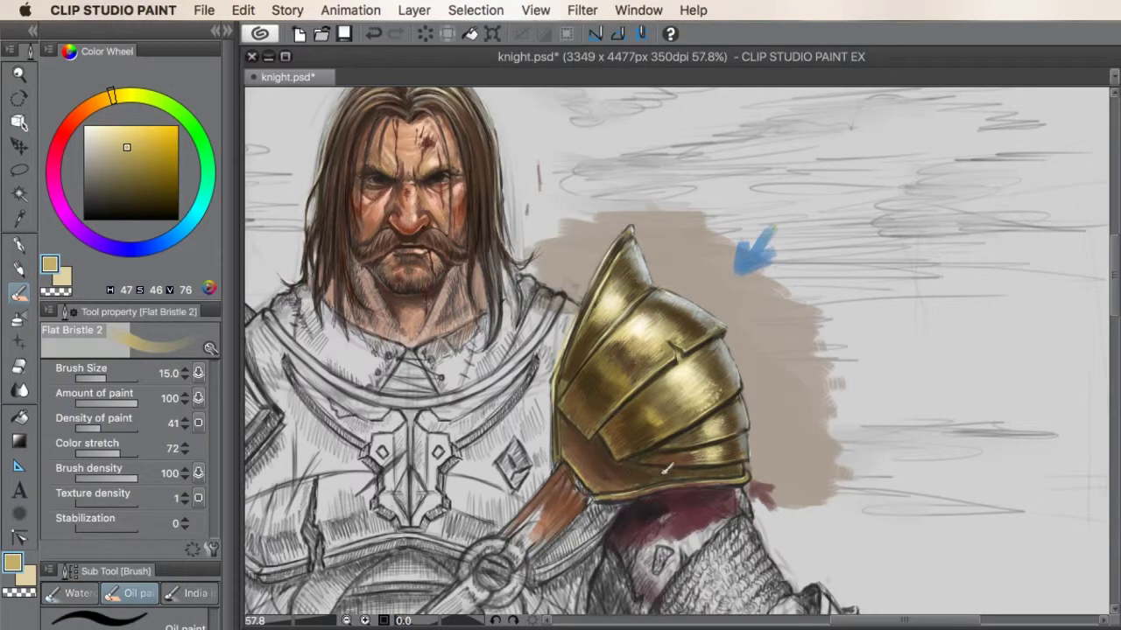
Step: Mirror the canvas view and erase the blue arrow and the stray maroon paint beside the shoulder armour
key("ctrl+space")
mouse_move(588, 462)
left_mouse_down()
mouse_move(525, 455)
mouse_move(735, 403)
mouse_move(783, 402)
left_mouse_up()
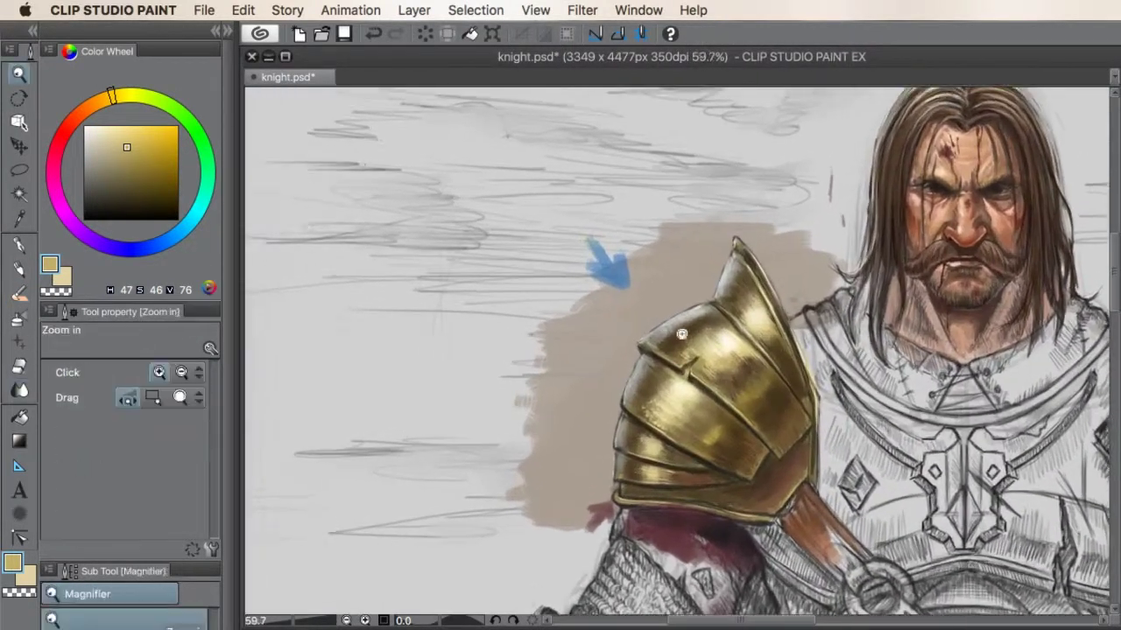
key("e")
mouse_move(604, 267)
left_mouse_down()
mouse_move(630, 277)
mouse_move(595, 267)
left_mouse_up()
key("ctrl+space")
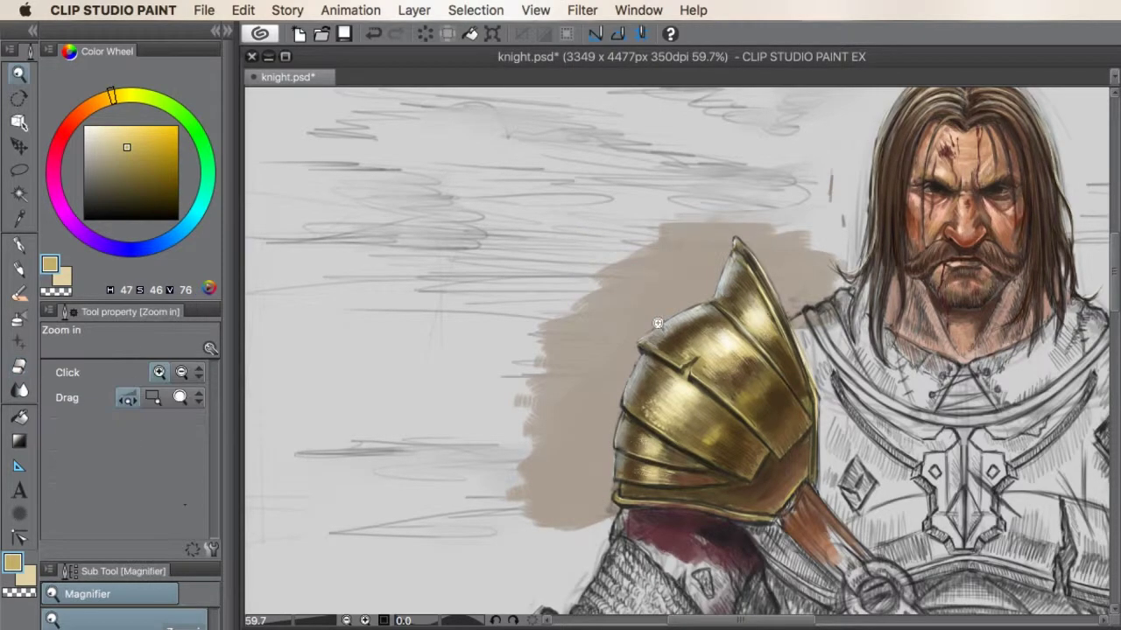
Step: Mirror the canvas view back and touch up the shoulder plates with Flat Bristle 2 at size 12 in gold (H 47, S 65, V 75)
mouse_move(656, 320)
left_mouse_down()
mouse_move(551, 317)
mouse_move(671, 306)
left_mouse_up()
mouse_move(705, 462)
left_mouse_down()
mouse_move(680, 440)
mouse_move(613, 438)
mouse_move(709, 419)
left_mouse_up()
scroll(680, 441, "right", 5)
key("ctrl+space")
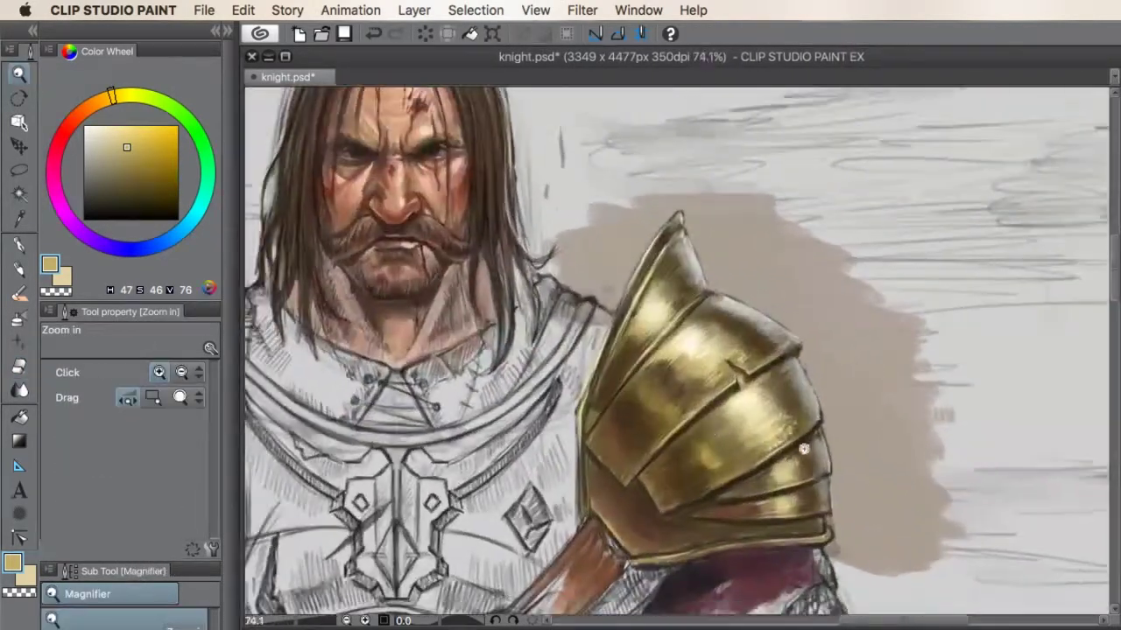
key("b")
key("b")
left_click_drag(641, 386, 656, 382)
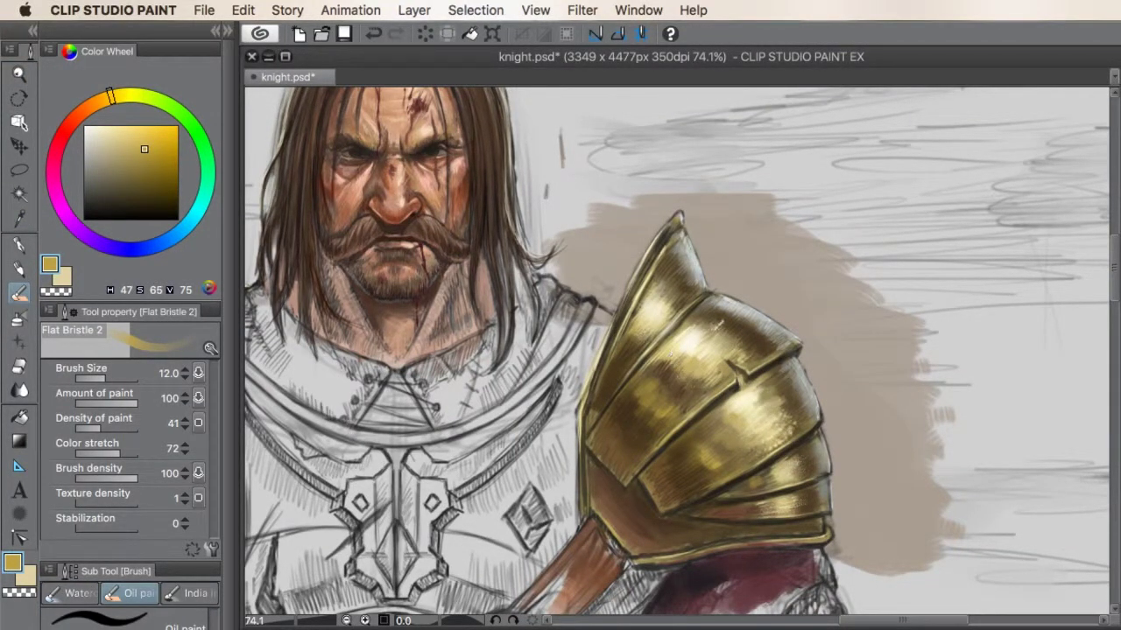
left_click_drag(632, 352, 643, 335)
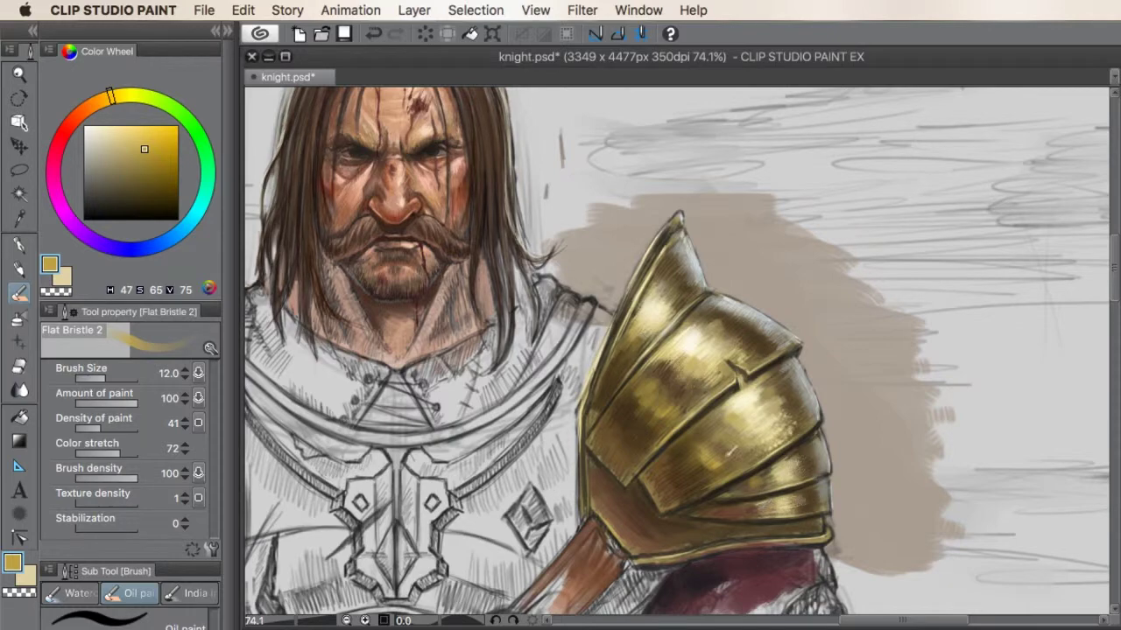
Step: Add brighter gold (H 47, S 62, V 88) strokes to the upper plates with Flat Bristle 2 at size 12
key("i")
left_click(718, 453)
key("b")
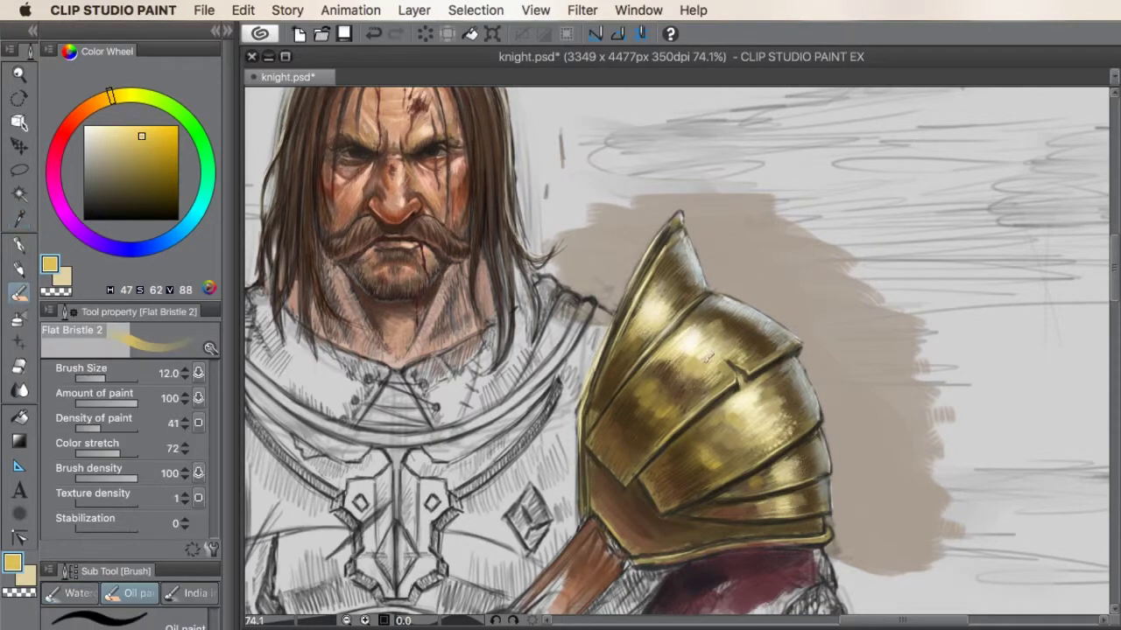
mouse_move(737, 331)
left_mouse_down()
mouse_move(700, 350)
mouse_move(727, 350)
left_mouse_up()
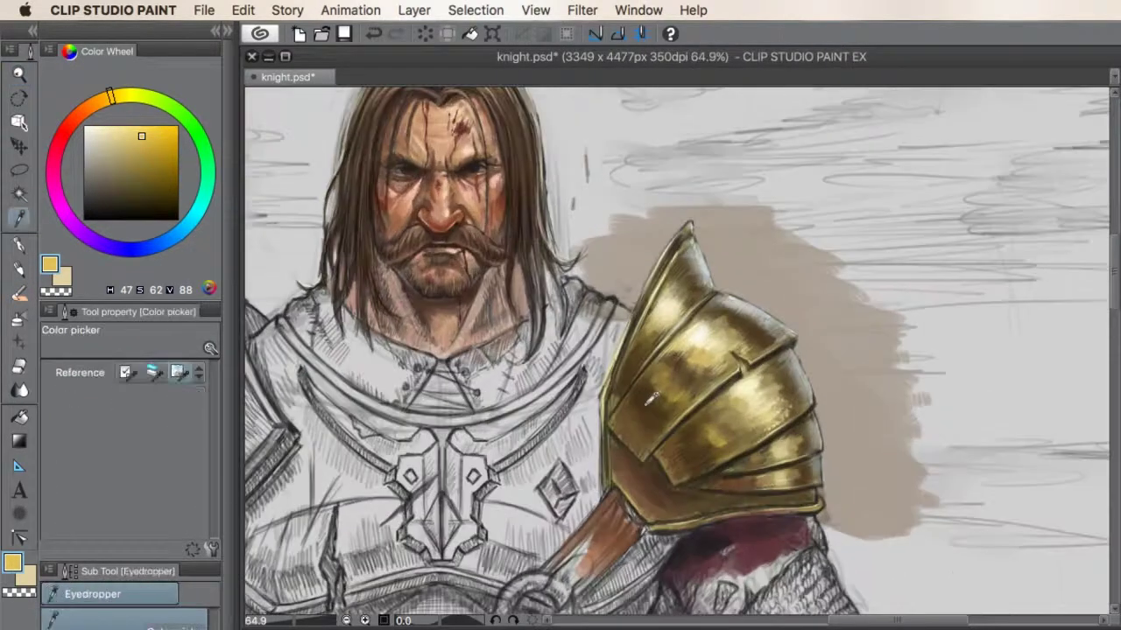
Step: Sample dark brown (H 35, S 58, V 25) from the armour and blend the plate tones with Soothing watercolor at size 20
left_click(656, 385, "alt")
key("j")
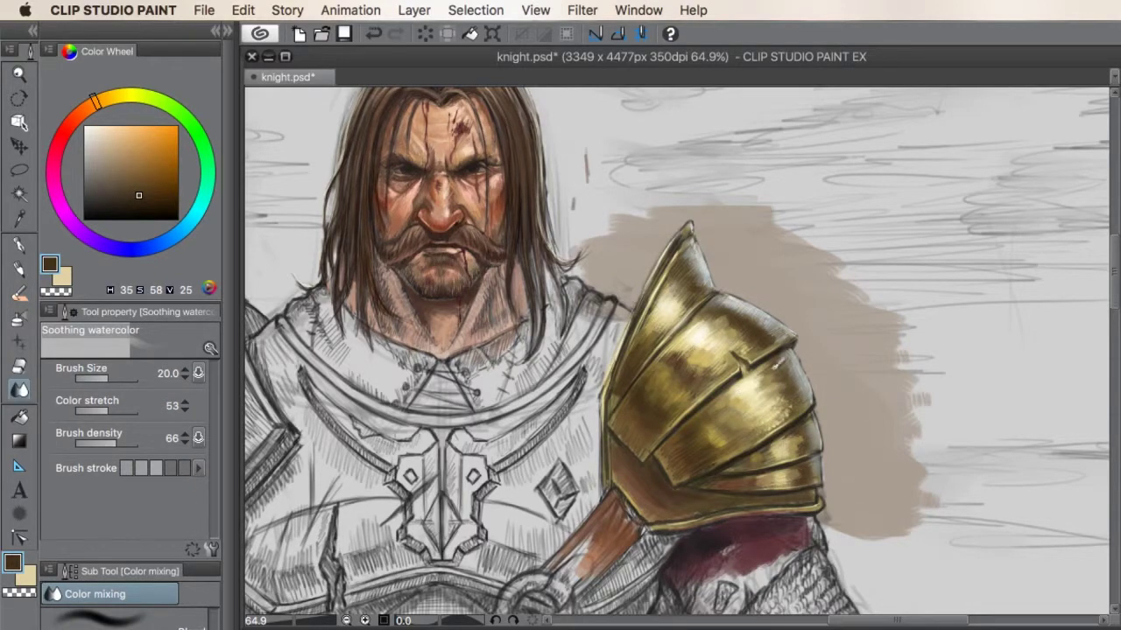
key("ctrl+space")
left_click_drag(774, 365, 818, 396)
left_click_drag(804, 322, 801, 320)
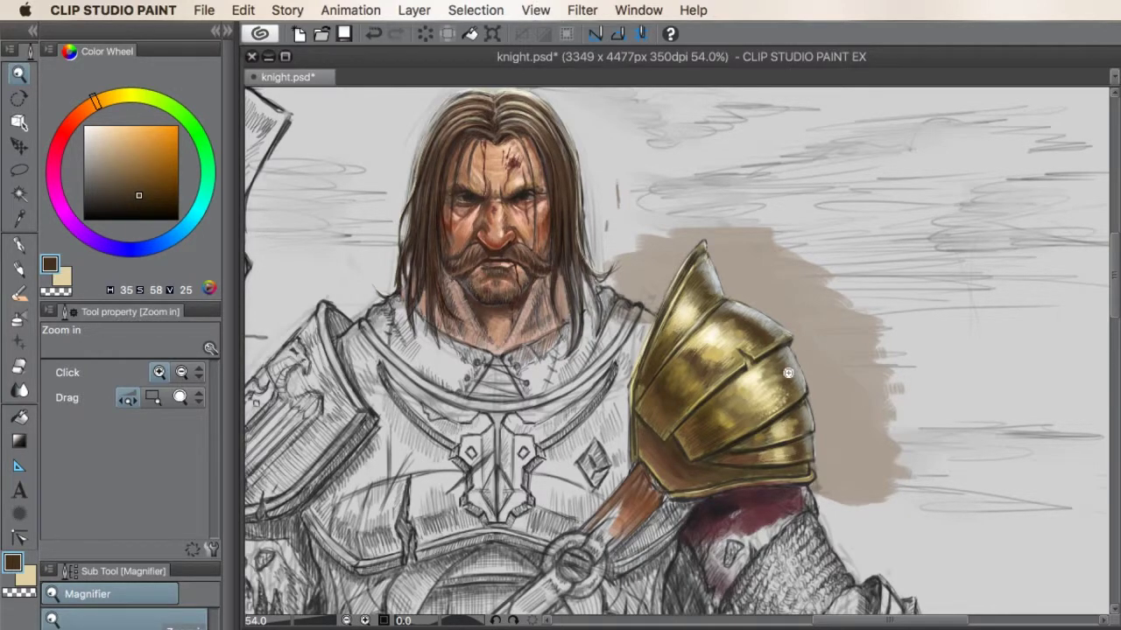
left_click_drag(691, 458, 710, 458)
Step: Paint a dark shadow beneath the inner ends of the plates and along the lowest plate with Flat Bristle 2
key("b")
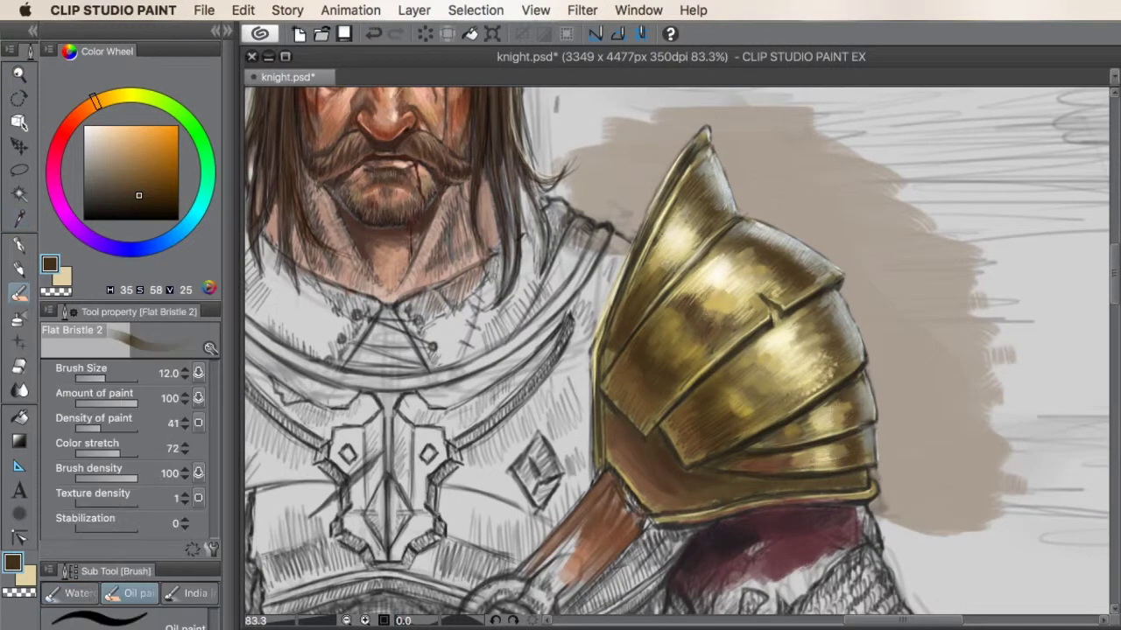
key("bracketright")
left_click(617, 419, "alt")
mouse_move(613, 410)
left_mouse_down()
mouse_move(705, 482)
mouse_move(687, 462)
mouse_move(810, 445)
mouse_move(740, 472)
mouse_move(831, 479)
left_mouse_up()
key("bracketleft")
key("bracketleft")
key("bracketleft")
key("bracketleft")
key("bracketleft")
key("bracketleft")
key("bracketleft")
key("bracketleft")
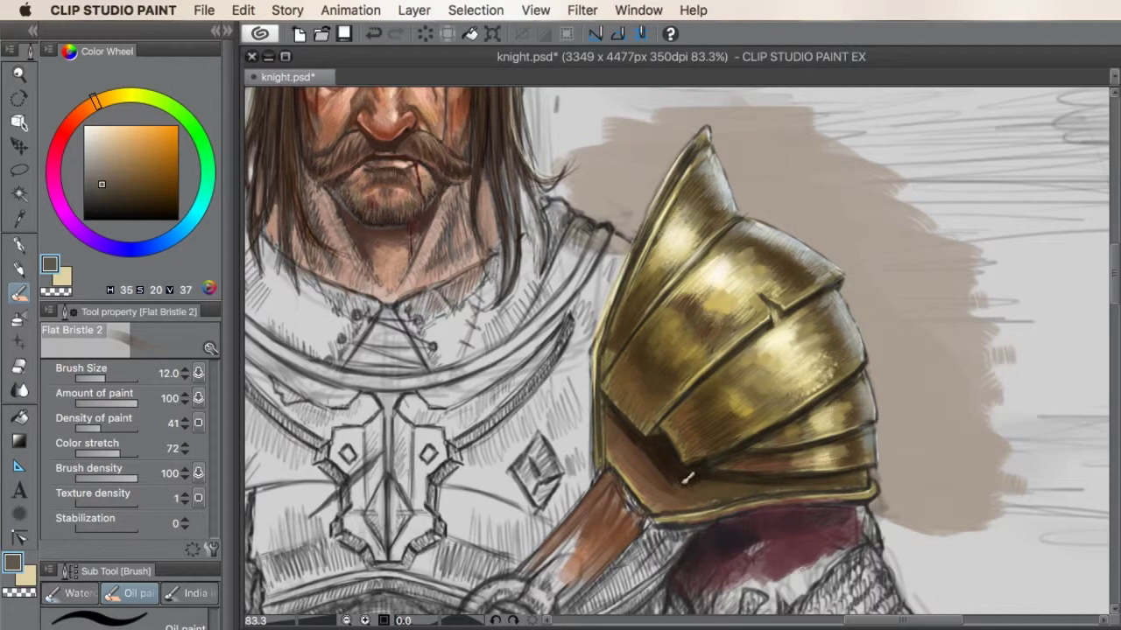
left_click_drag(698, 477, 678, 483)
Step: Refine the notch and plate surfaces with the eraser and Flat Bristle 2 at size 12 in grey-brown (H 35, S 20, V 37)
key("ctrl+space")
mouse_move(701, 472)
left_mouse_down()
mouse_move(613, 473)
mouse_move(692, 473)
left_mouse_up()
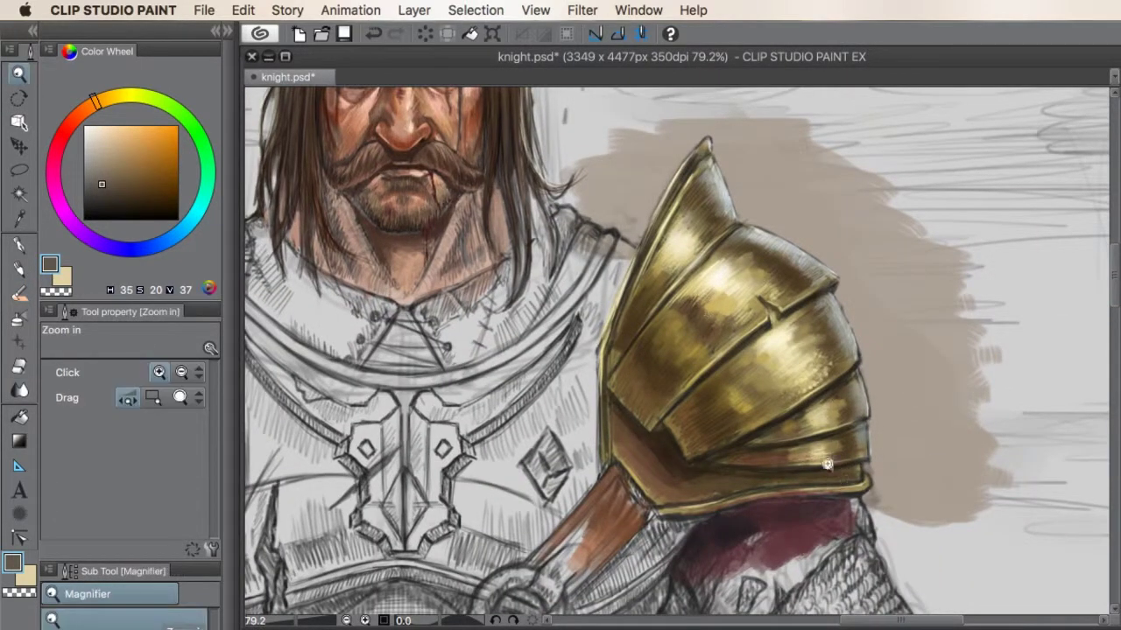
left_click_drag(827, 464, 838, 464)
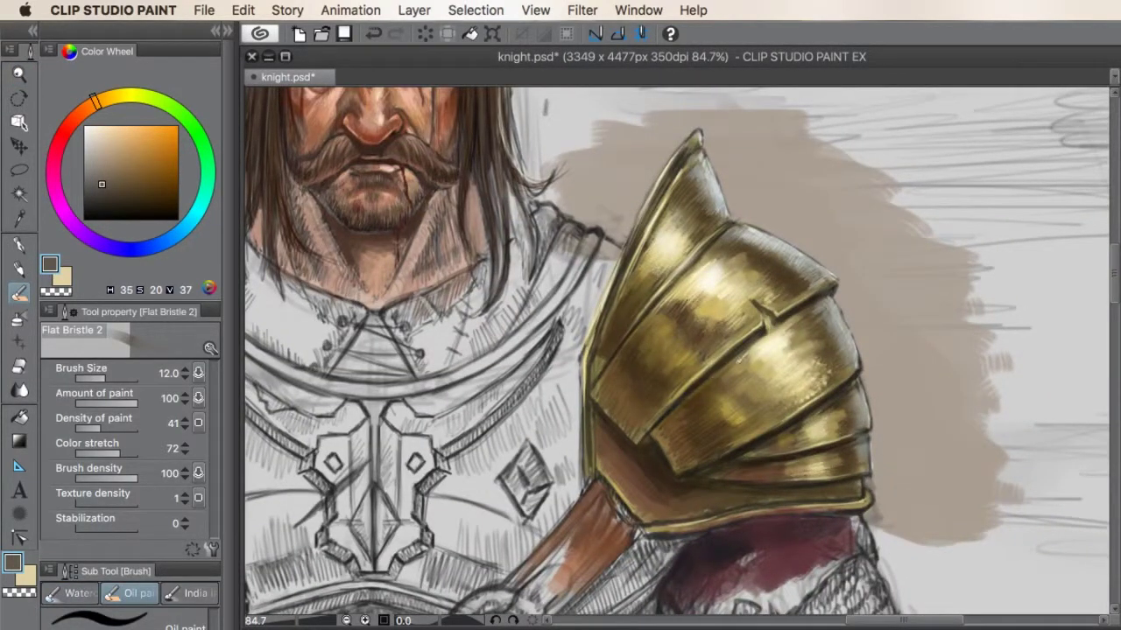
key("e")
left_click_drag(760, 317, 782, 341)
key("b")
left_click_drag(681, 409, 663, 427)
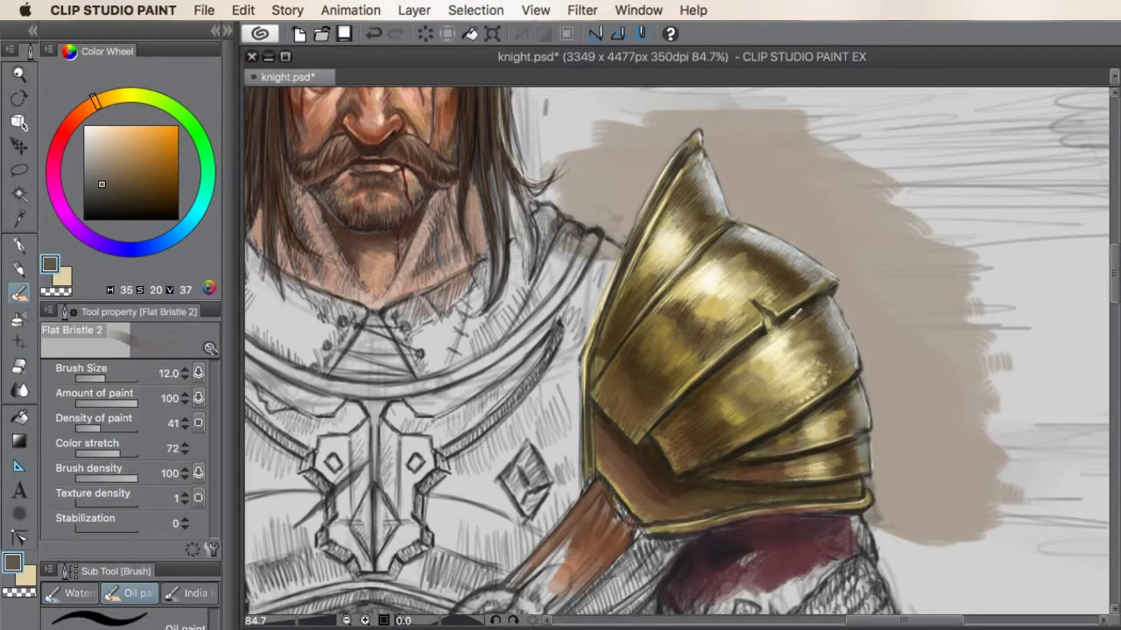
mouse_move(720, 382)
left_mouse_down()
mouse_move(665, 381)
mouse_move(727, 382)
left_mouse_up()
key("ctrl+space")
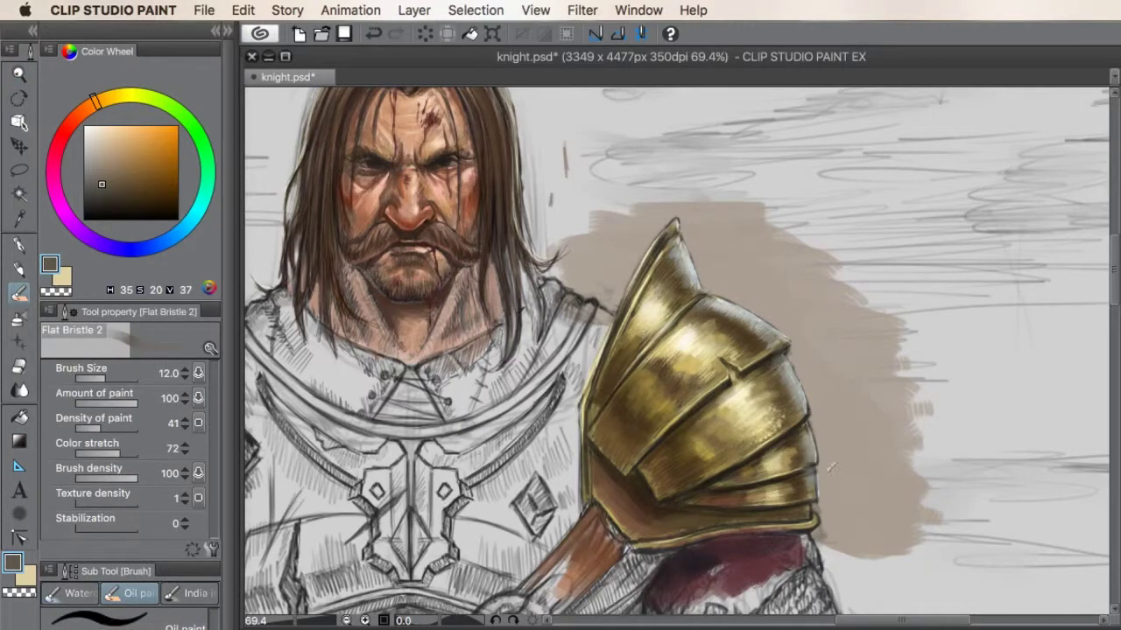
left_click_drag(830, 469, 862, 468)
Step: Darken the outer side of the crest and upper plate with Flat Bristle at size 17 in near-black brown (H 34, S 41, V 18)
left_click(863, 468, "alt")
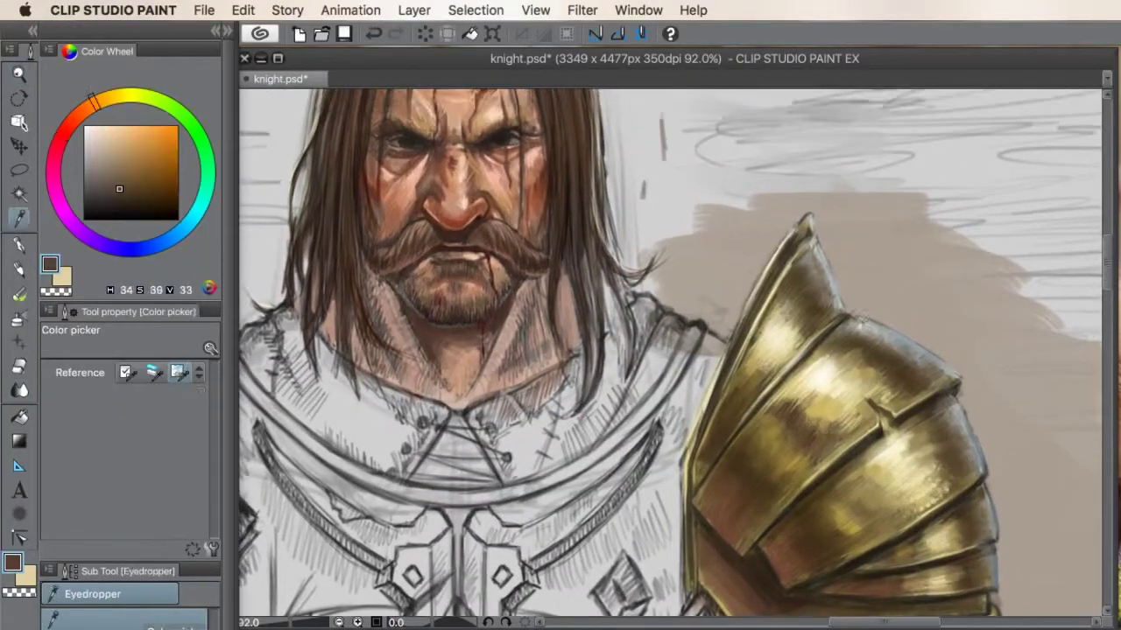
key("b")
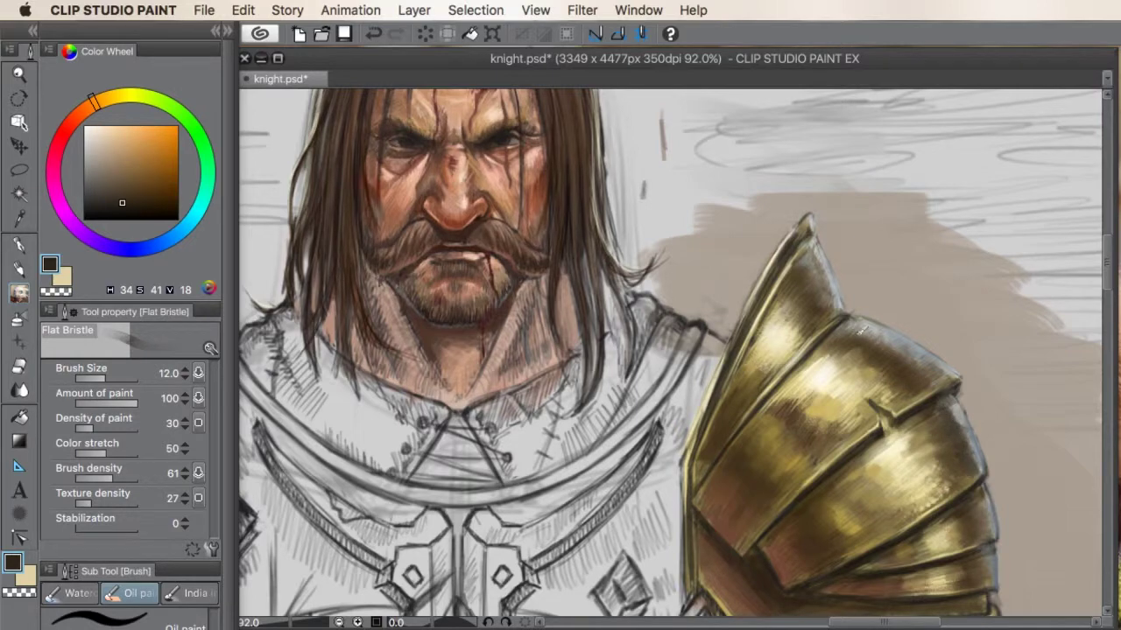
key("bracketright")
key("bracketright")
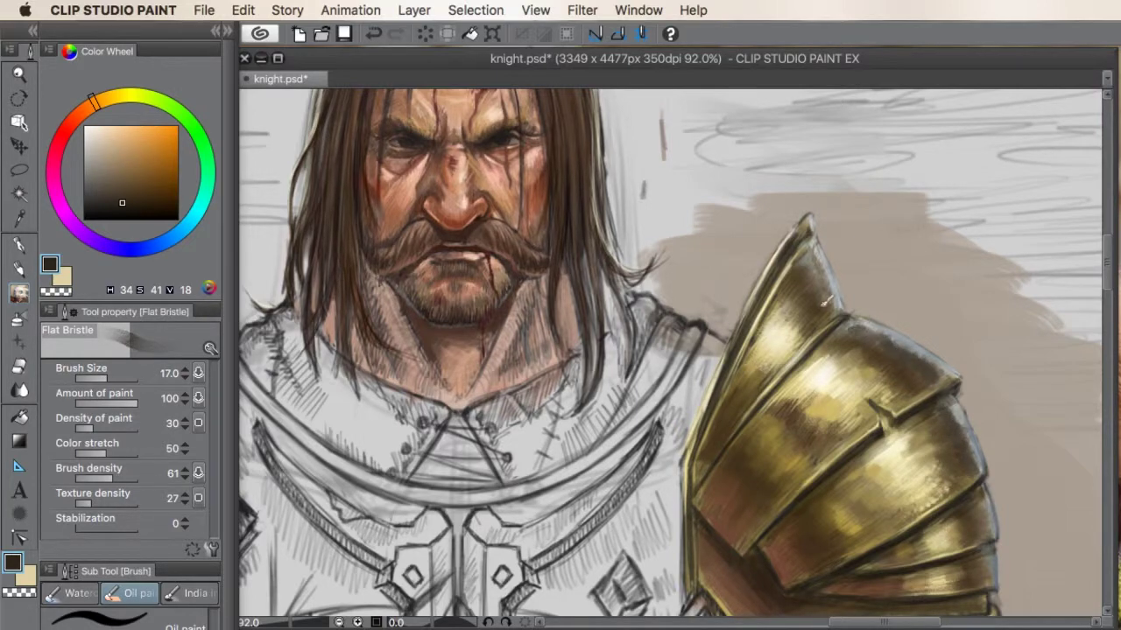
left_click_drag(827, 308, 812, 252)
scroll(913, 379, "down", 3)
scroll(912, 379, "right", 2)
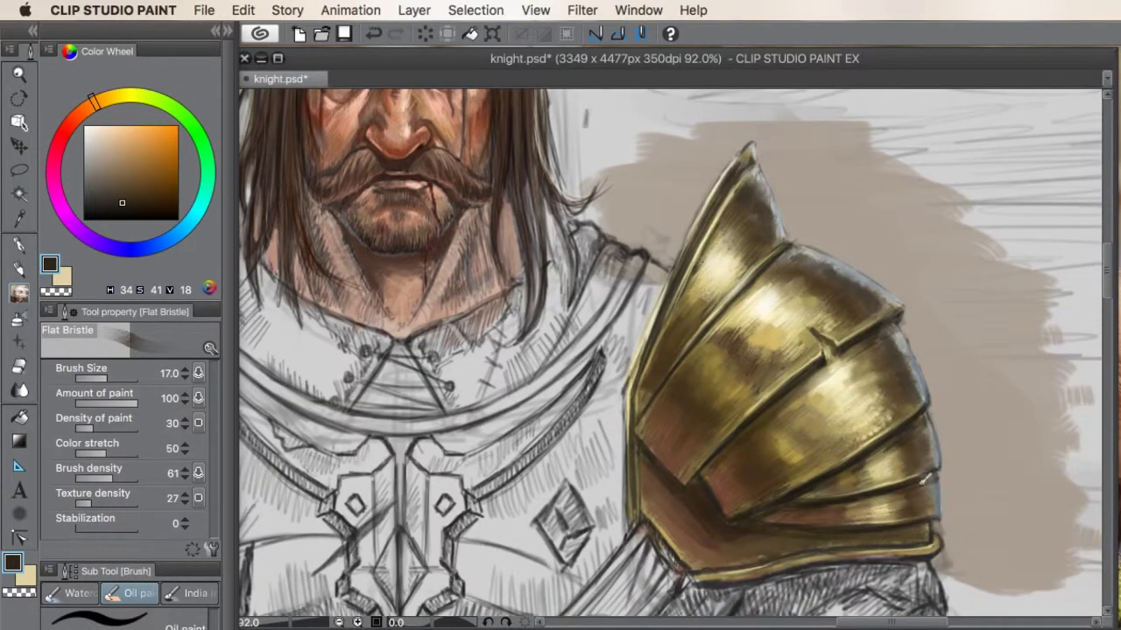
scroll(923, 479, "down", 1)
scroll(960, 452, "up", 2)
scroll(960, 453, "right", 2)
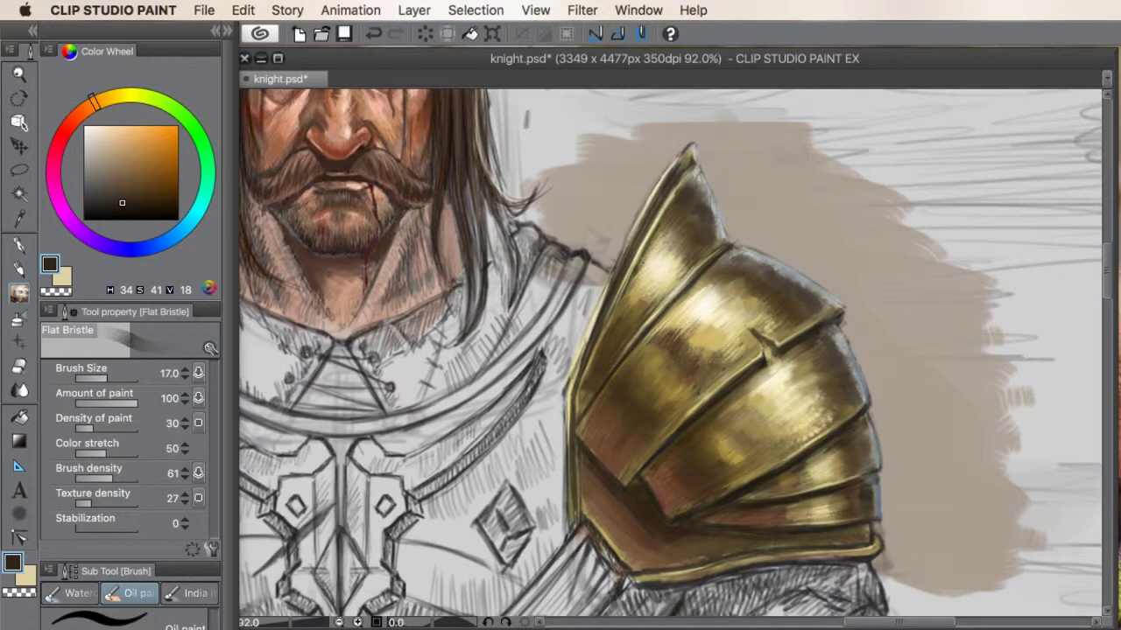
Step: Repaint the backdrop around the shoulder armour in dark warm grey (H 32, S 7, V 39) with Flat Bristle at size 17
left_click(788, 193, "alt")
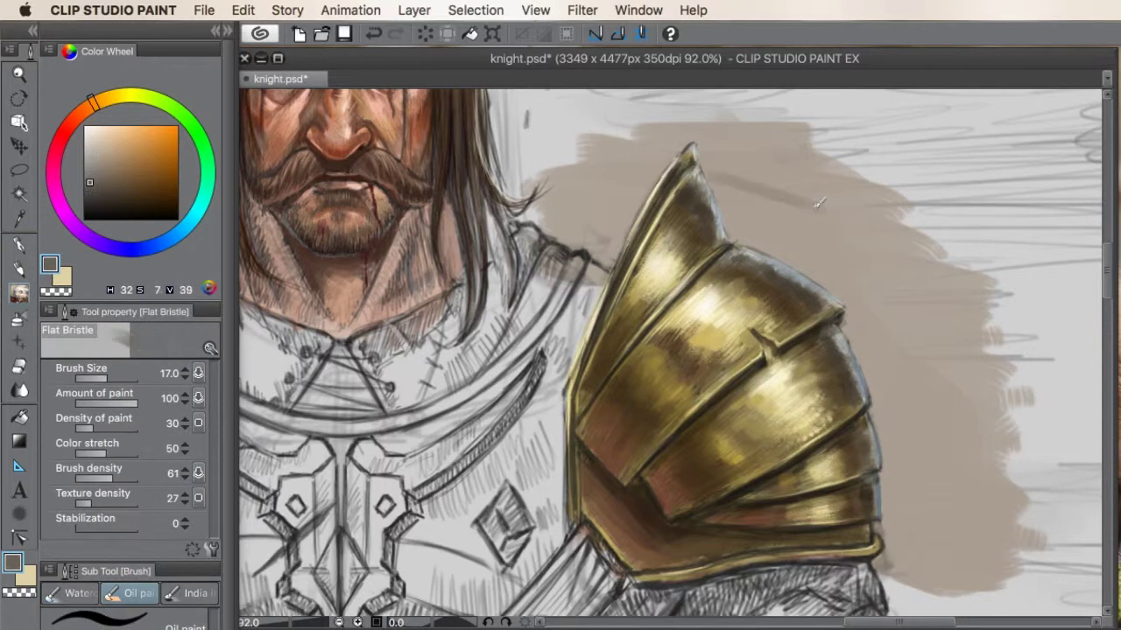
left_click_drag(875, 157, 557, 180)
mouse_move(753, 192)
left_mouse_down()
mouse_move(1007, 525)
mouse_move(1025, 595)
left_mouse_up()
left_click_drag(752, 114, 508, 219)
key("/")
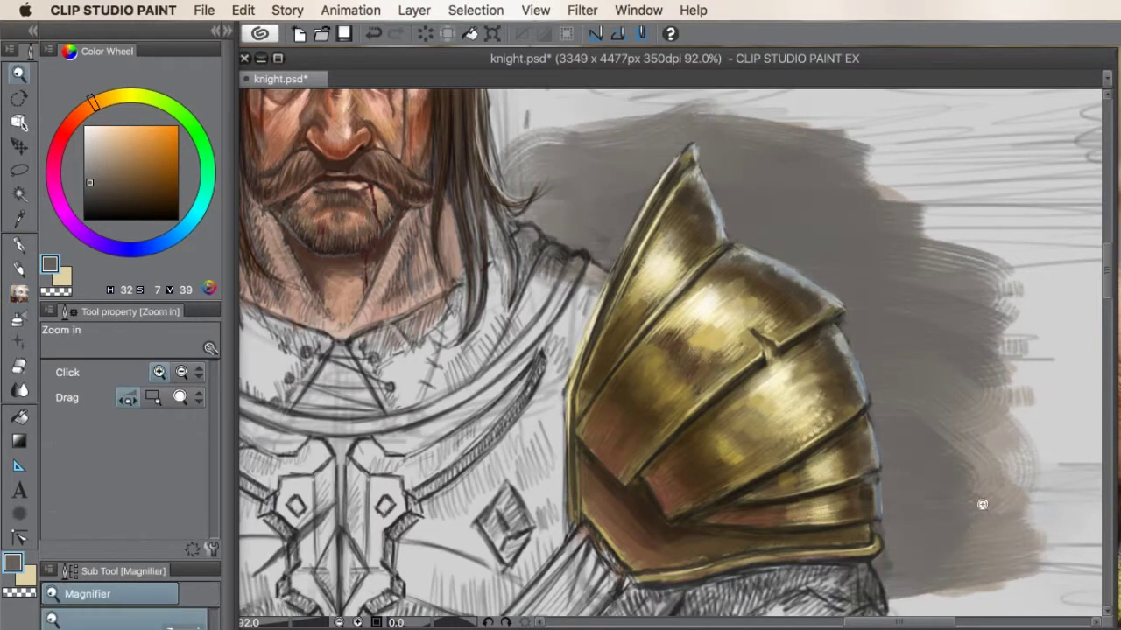
Step: Sharpen the armour's outer contour with Mikey Pencil x at size 3 in dark brown (H 34, S 41, V 22)
key("i")
left_click(875, 490)
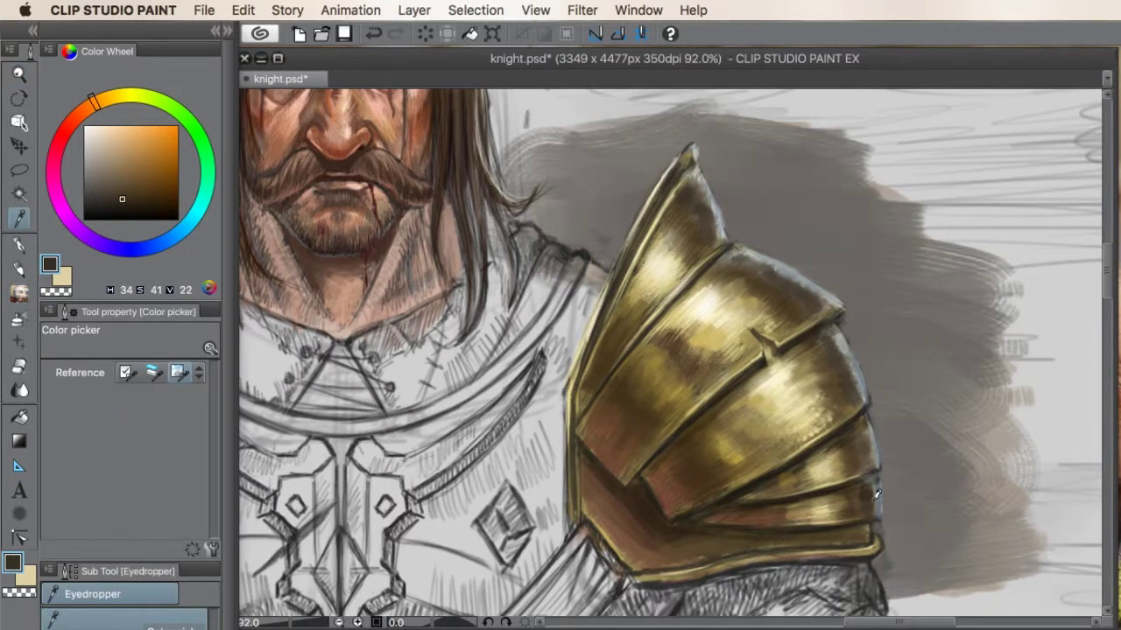
key("p")
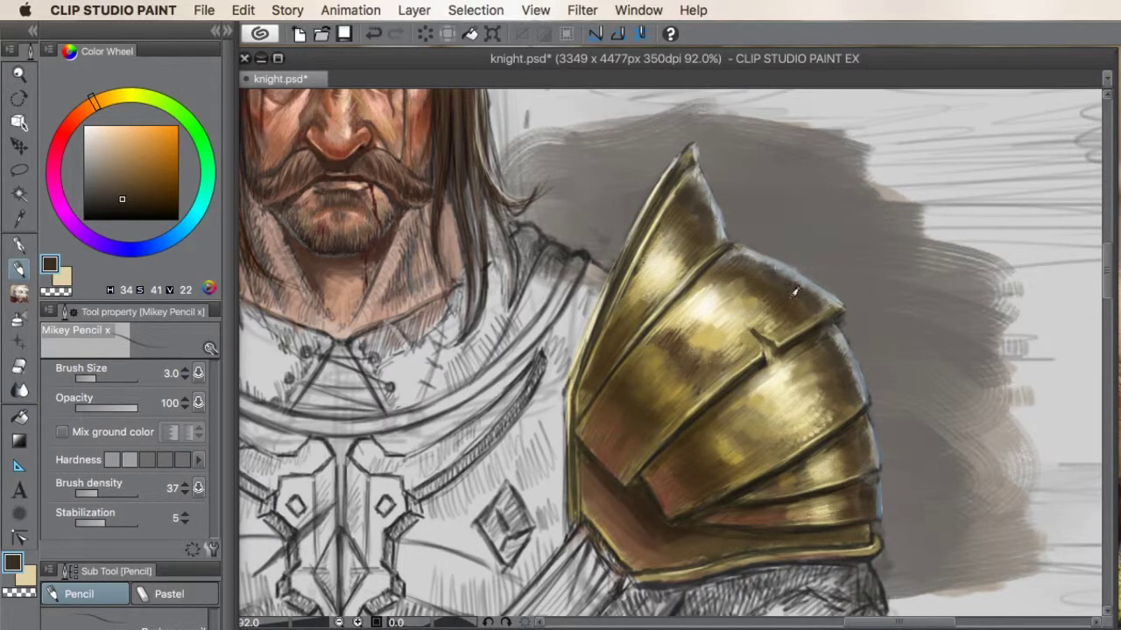
scroll(827, 310, "right", 2)
Step: Draw a thin bluish-grey (H 202, S 7, V 61) rim light along the outer edges of the crest and plates with the pencil
left_click(724, 249, "alt")
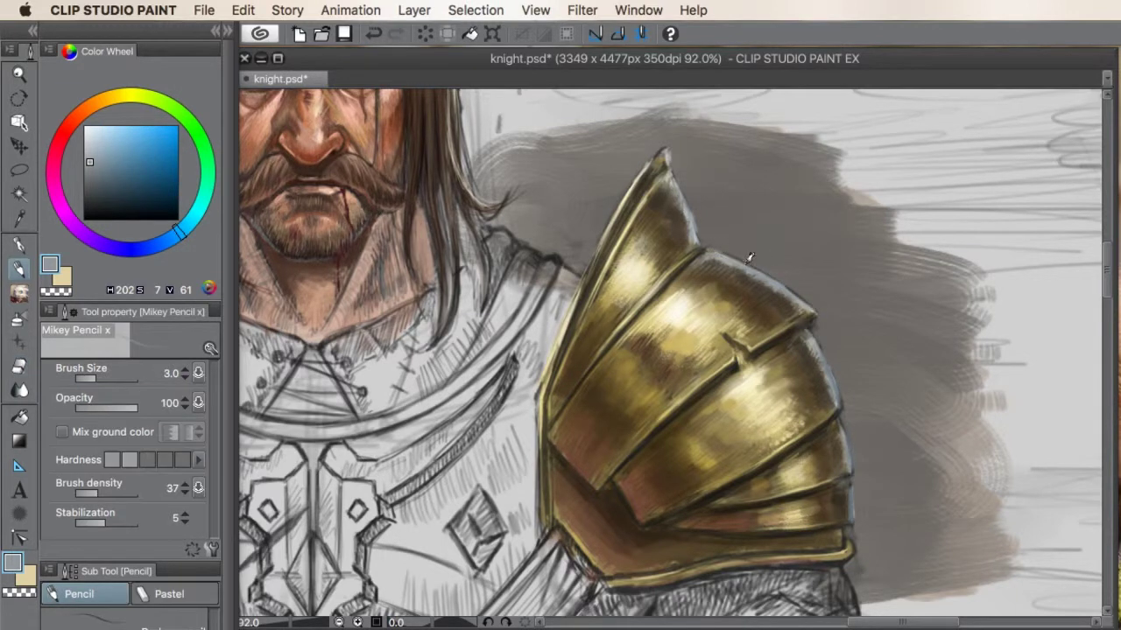
scroll(829, 357, "down", 2)
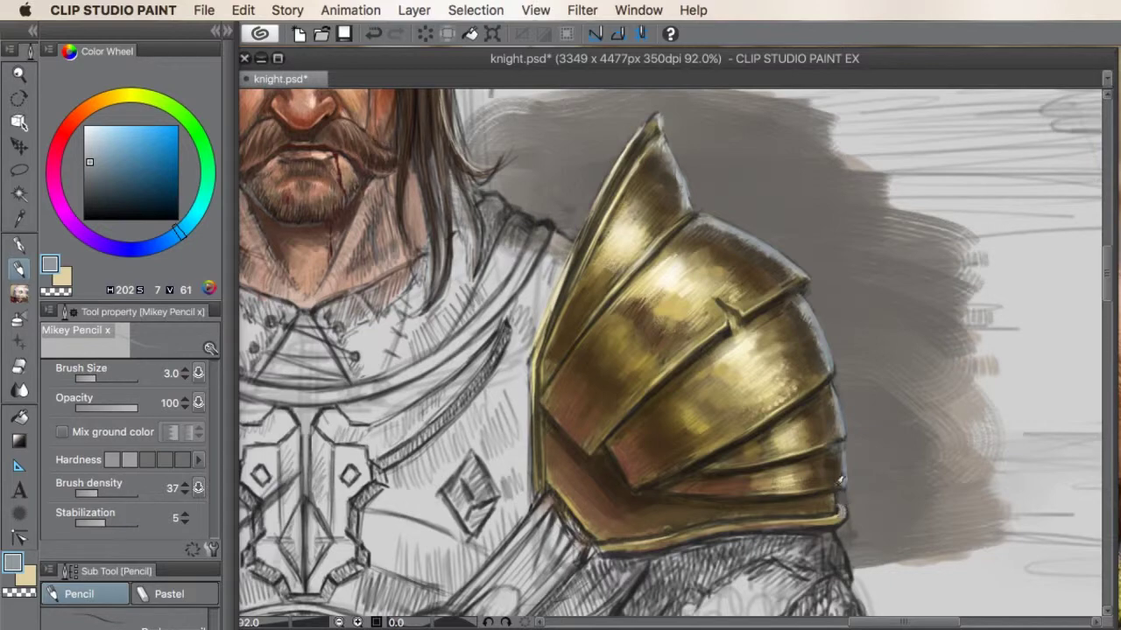
scroll(839, 479, "down", 3)
scroll(733, 226, "up", 5)
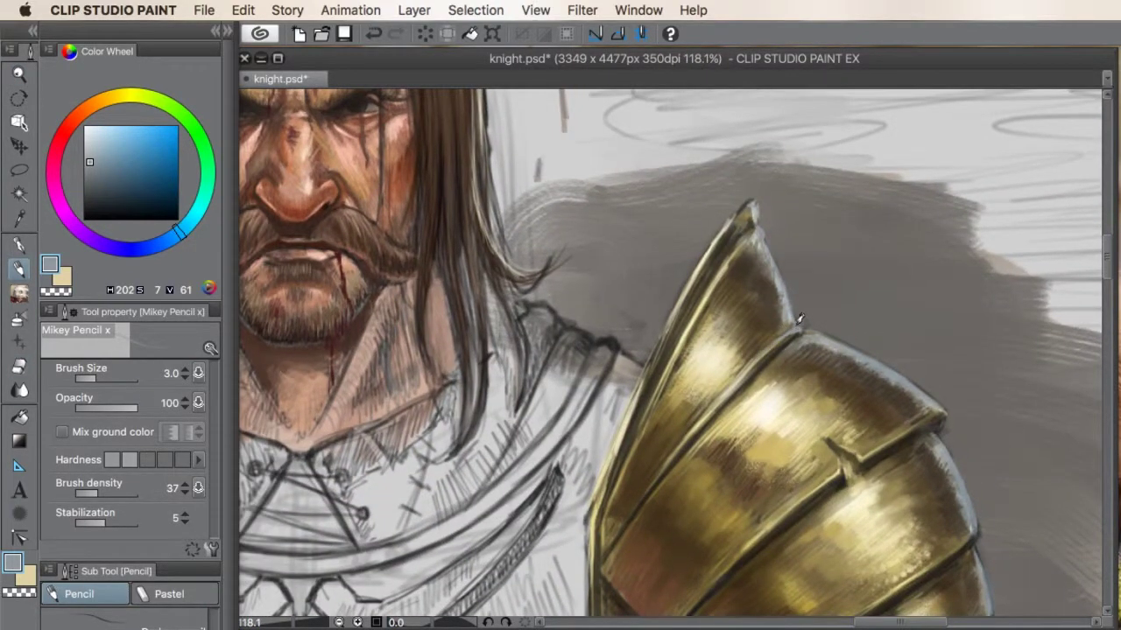
scroll(753, 194, "down", 1)
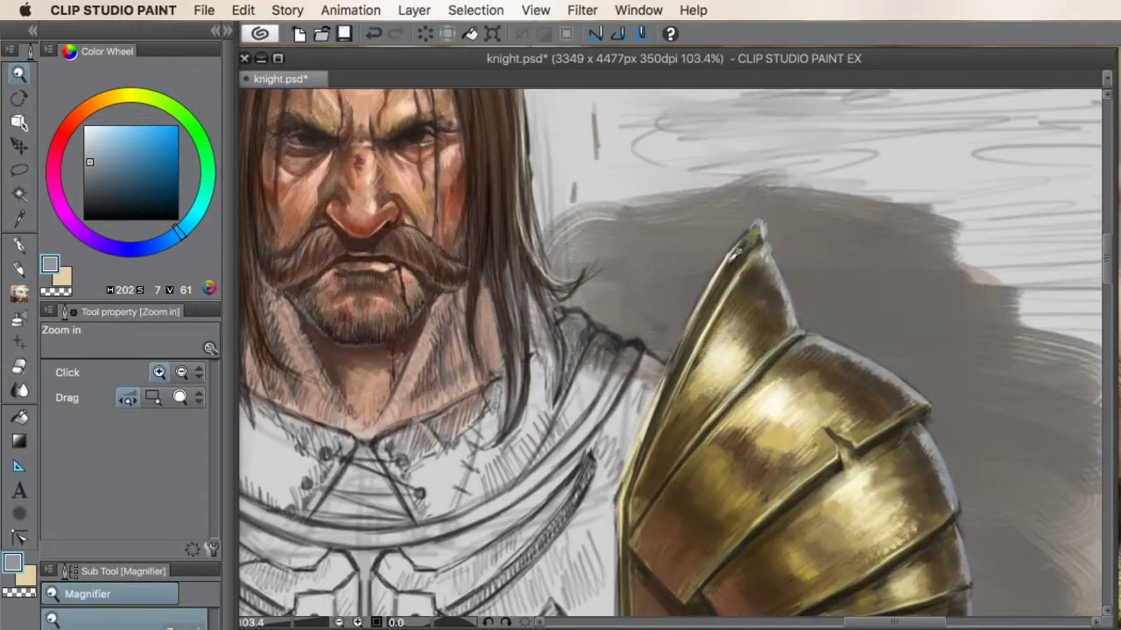
Step: Detail the crest and plate edges with pencil accents in cream (H 47, S 20, V 97) and near-black brown (H 27, S 51, V 18)
key("e")
key("p")
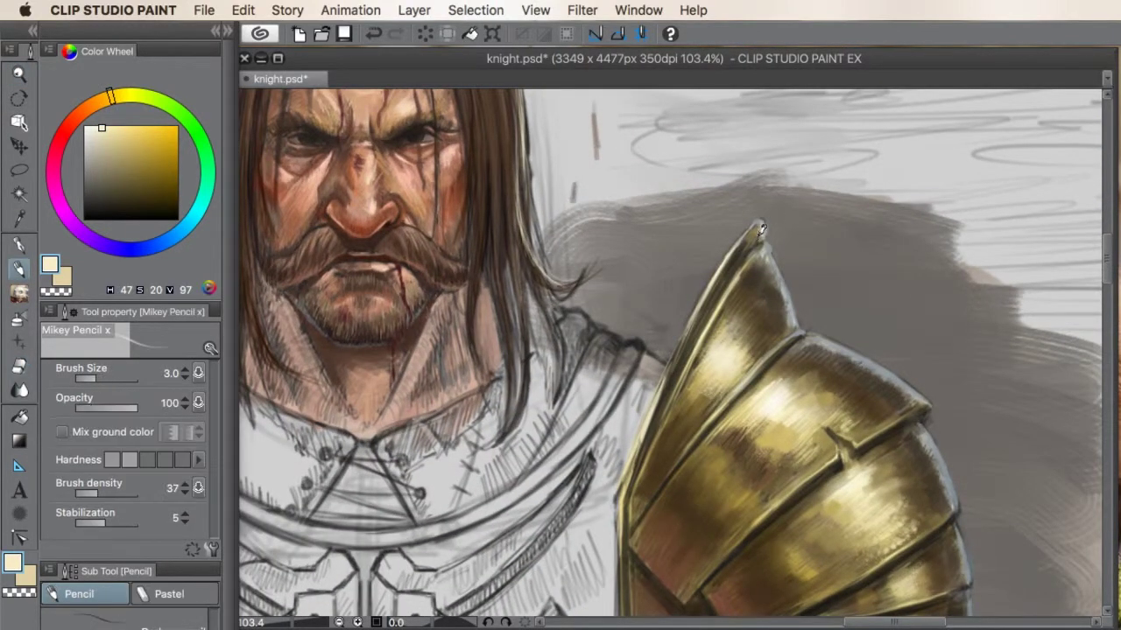
left_click(758, 234, "alt")
scroll(779, 292, "down", 1)
left_click_drag(808, 310, 753, 183)
left_click(893, 420, "alt")
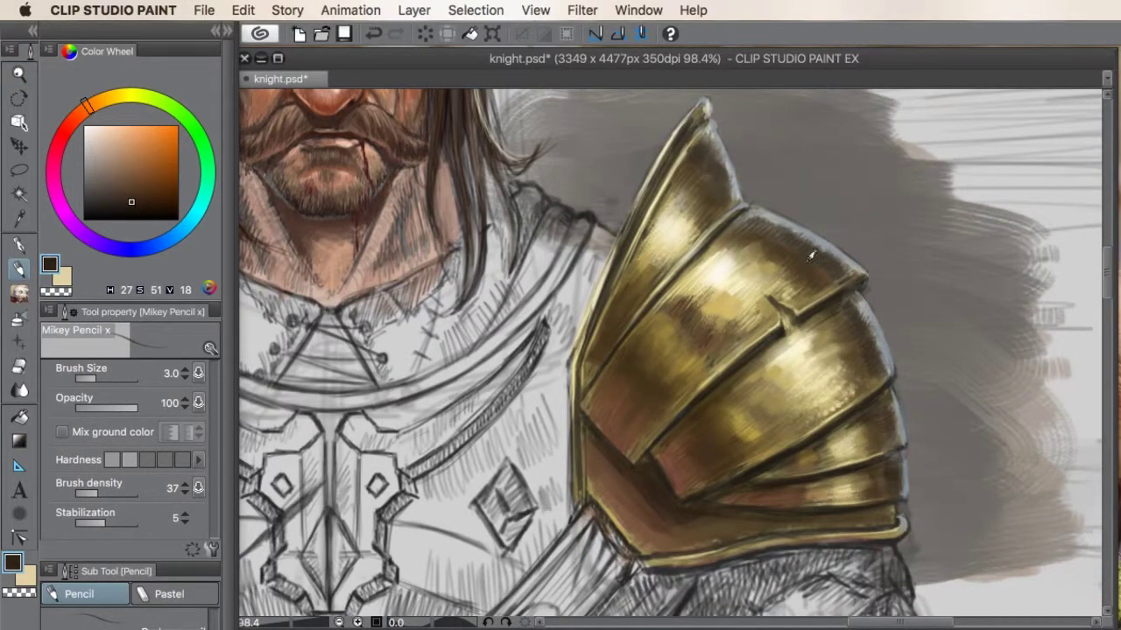
scroll(836, 273, "down", 1)
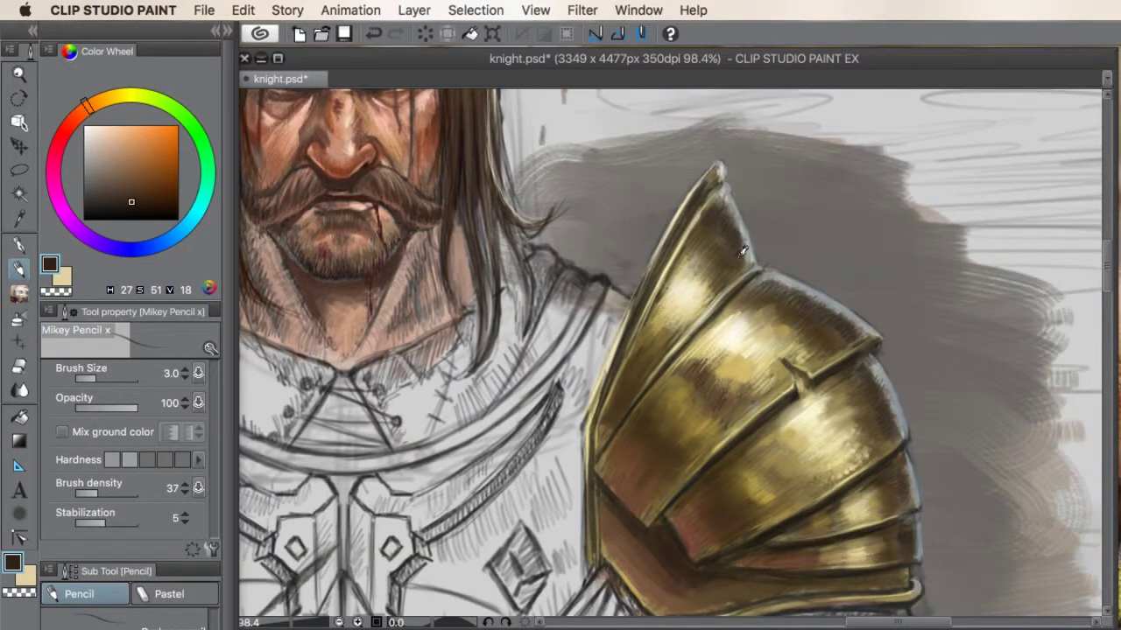
Step: Mirror the canvas view and shade the plates with the Shadow airbrush at size 30 in grey-brown (H 35, S 17, V 40)
key("/")
scroll(310, 304, "up", 3)
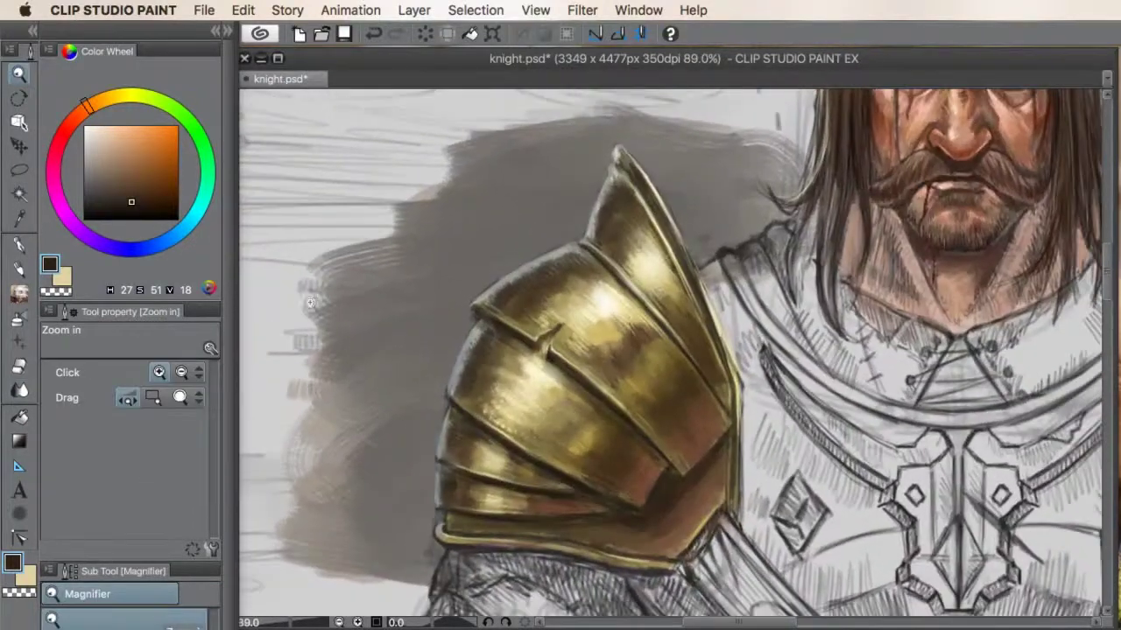
key("b")
left_click(491, 296, "alt")
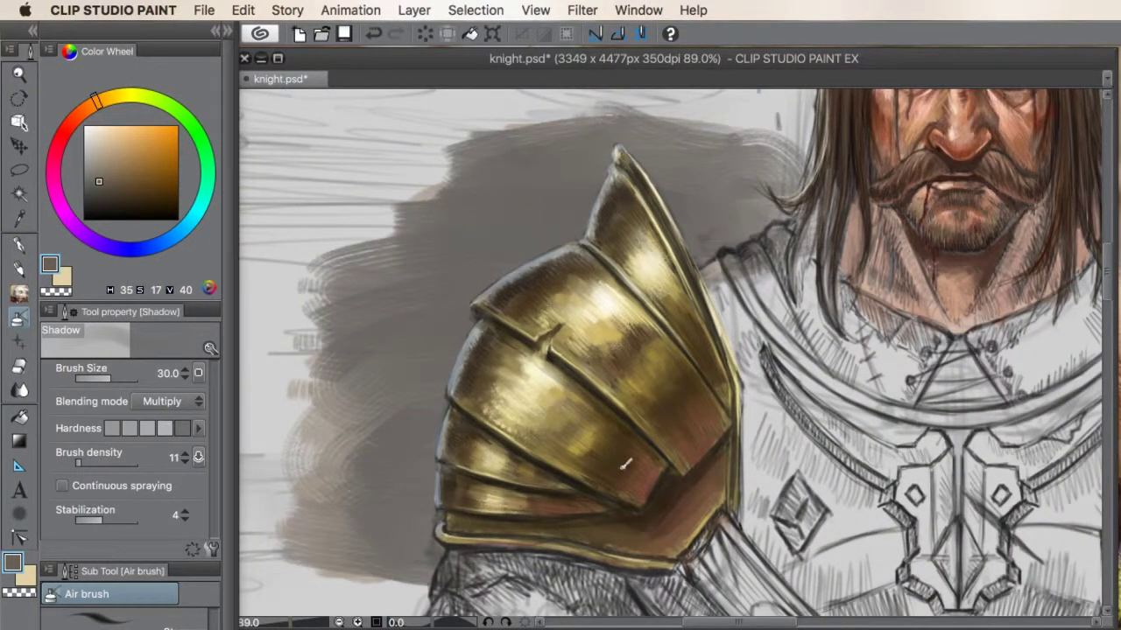
Step: Airbrush a soft grey (H 52, S 7, V 46) reflection along the outer edges of the plates with the Soft brush at size 15
key("period")
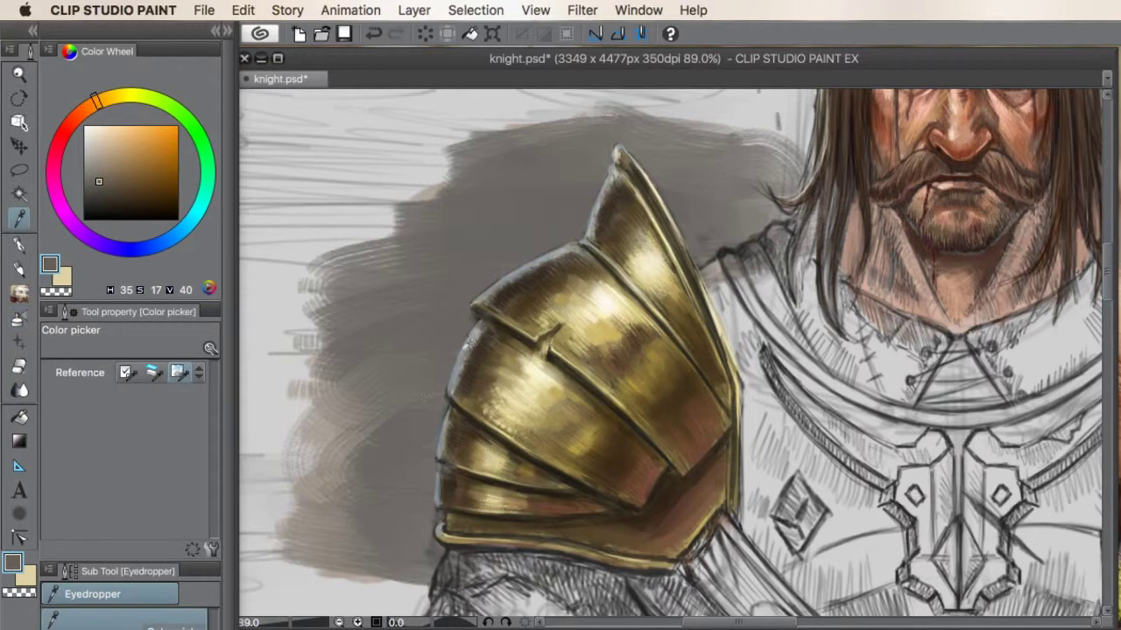
left_click(471, 348, "alt")
key("period")
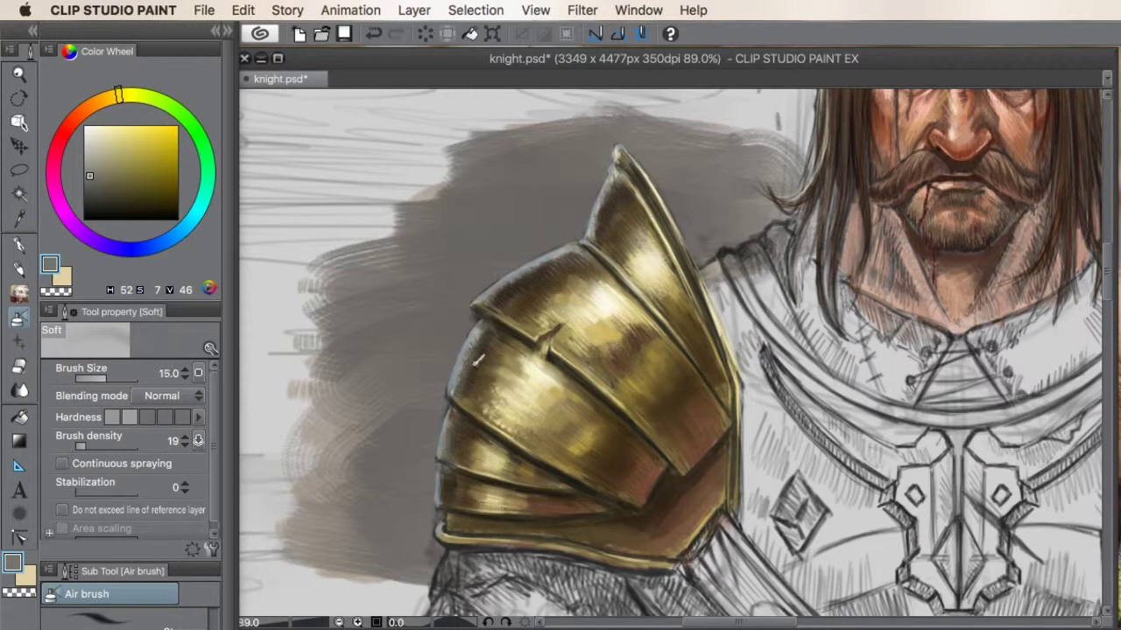
left_click_drag(479, 315, 519, 285)
Step: Blend the plates' outer edges with Soothing watercolor at size 20 and sample pale bluish grey (H 189, S 5, V 59) from the rim
key("j")
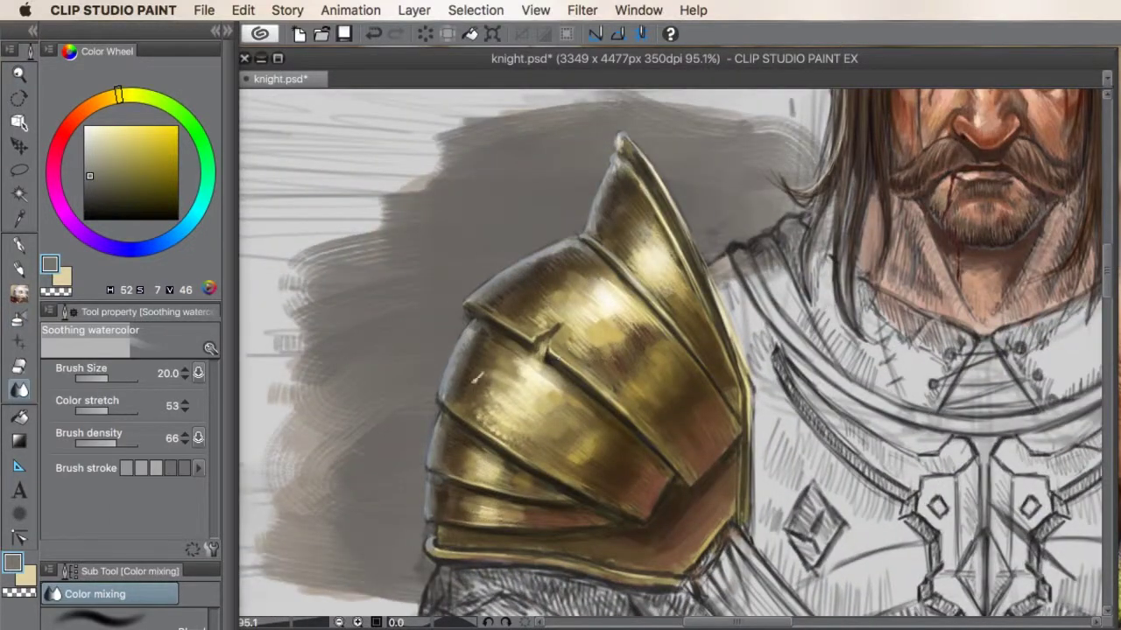
mouse_move(449, 493)
left_mouse_down()
mouse_move(476, 393)
mouse_move(475, 289)
left_mouse_up()
left_click(475, 288, "alt")
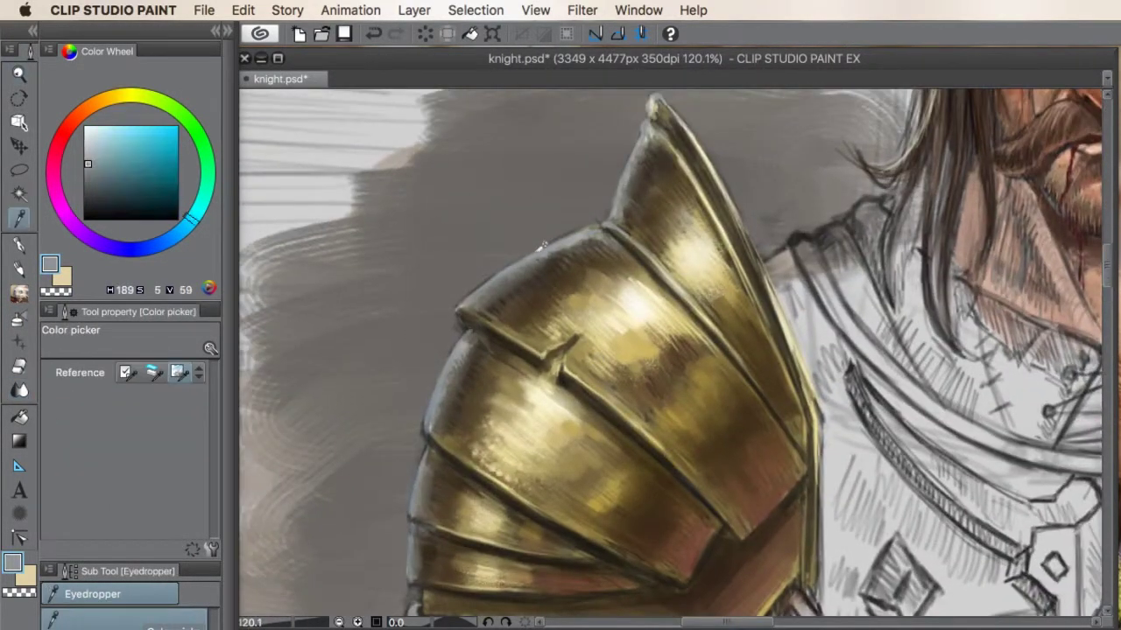
Step: Add fine pencil glints along the plates' outer rims at size 3 in pale bluish grey (H 200, S 3, V 75)
key("p")
left_click(539, 219, "alt")
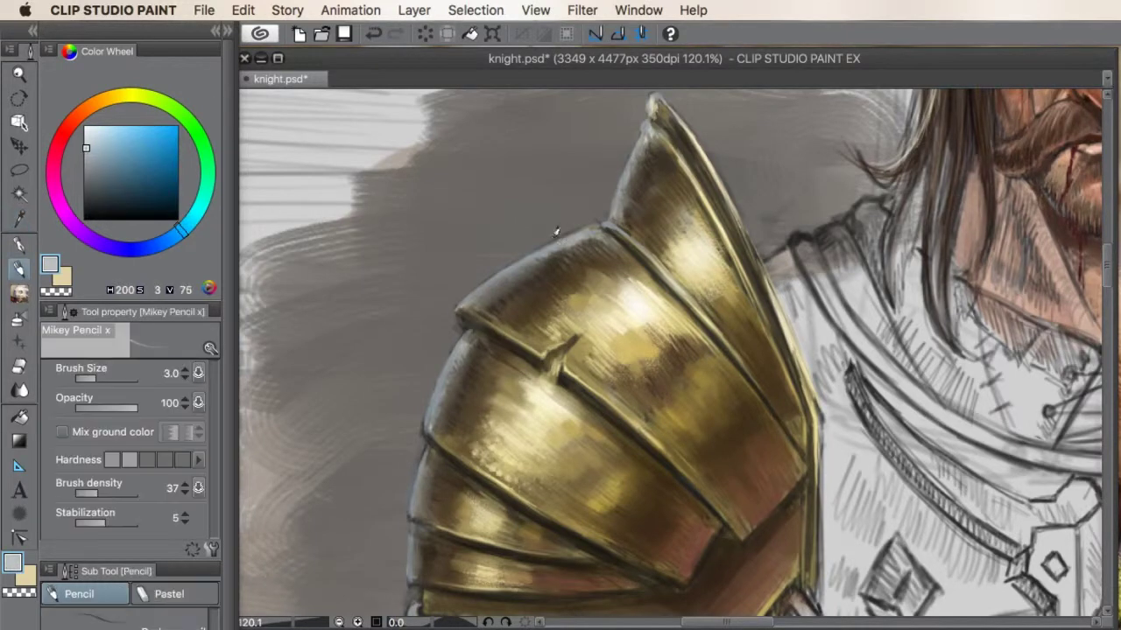
scroll(545, 242, "up", 2)
scroll(546, 242, "right", 2)
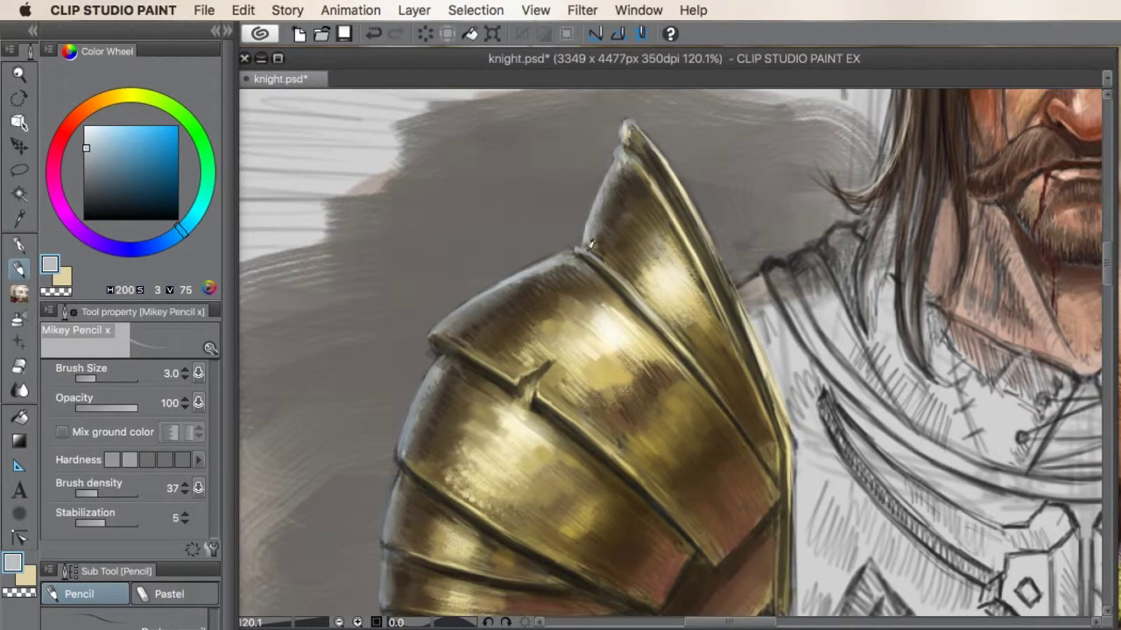
mouse_move(570, 260)
left_mouse_down()
mouse_move(504, 296)
mouse_move(583, 258)
left_mouse_up()
left_click_drag(423, 413, 503, 363)
Step: Draw battle scratches and nicks on the two large plates in near-black brown (H 44, S 28, V 15), mirroring the canvas view midway
left_click(518, 375, "alt")
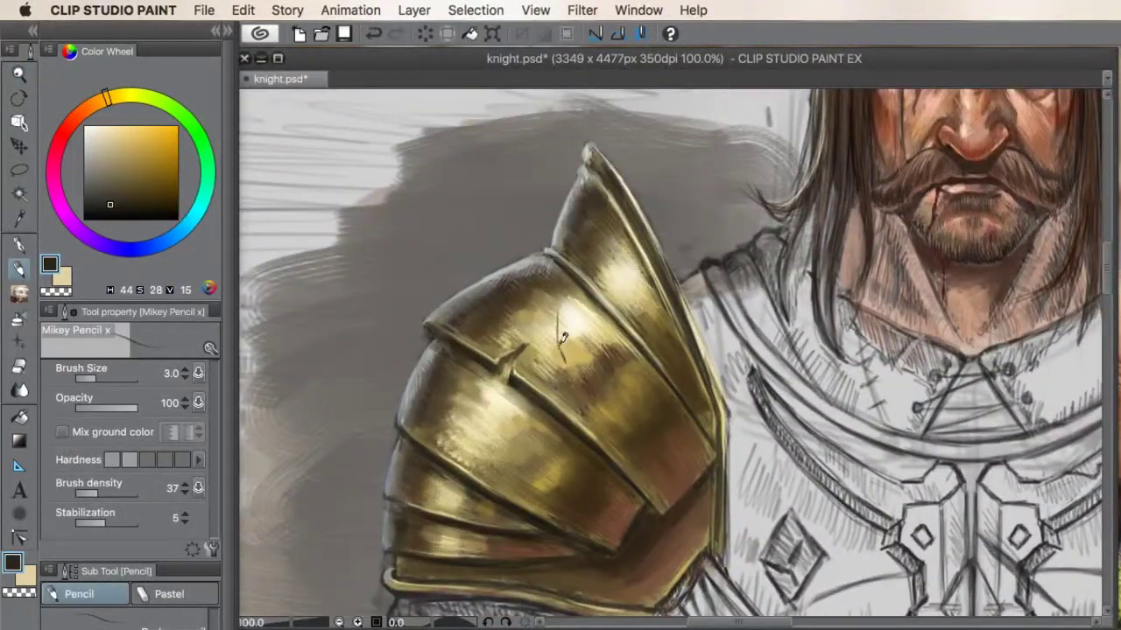
left_click_drag(564, 339, 562, 336)
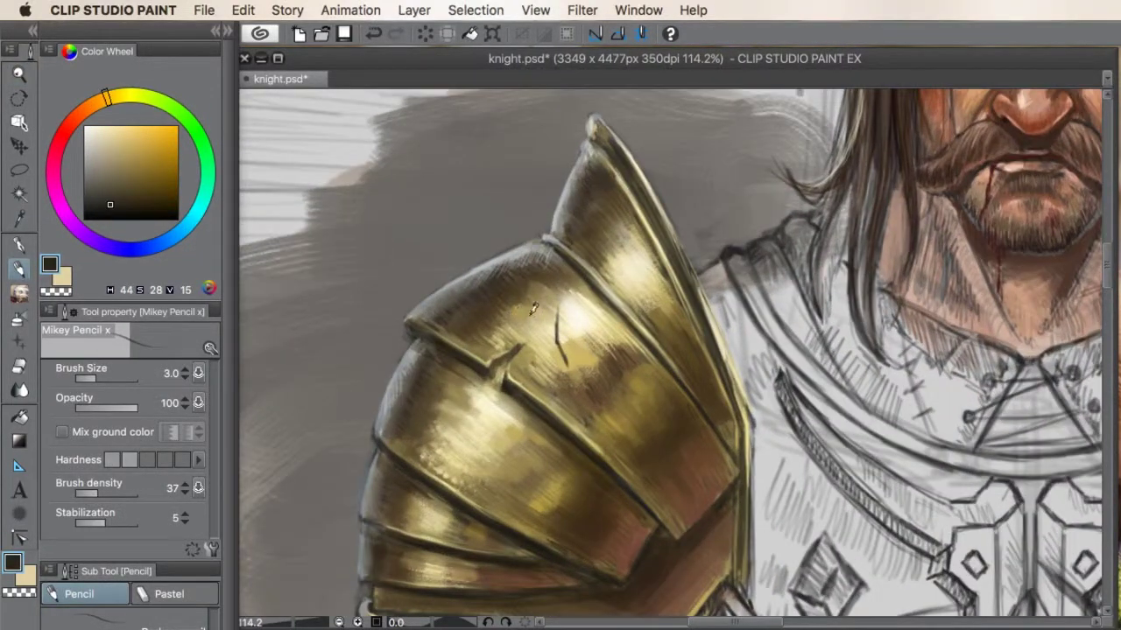
key("h")
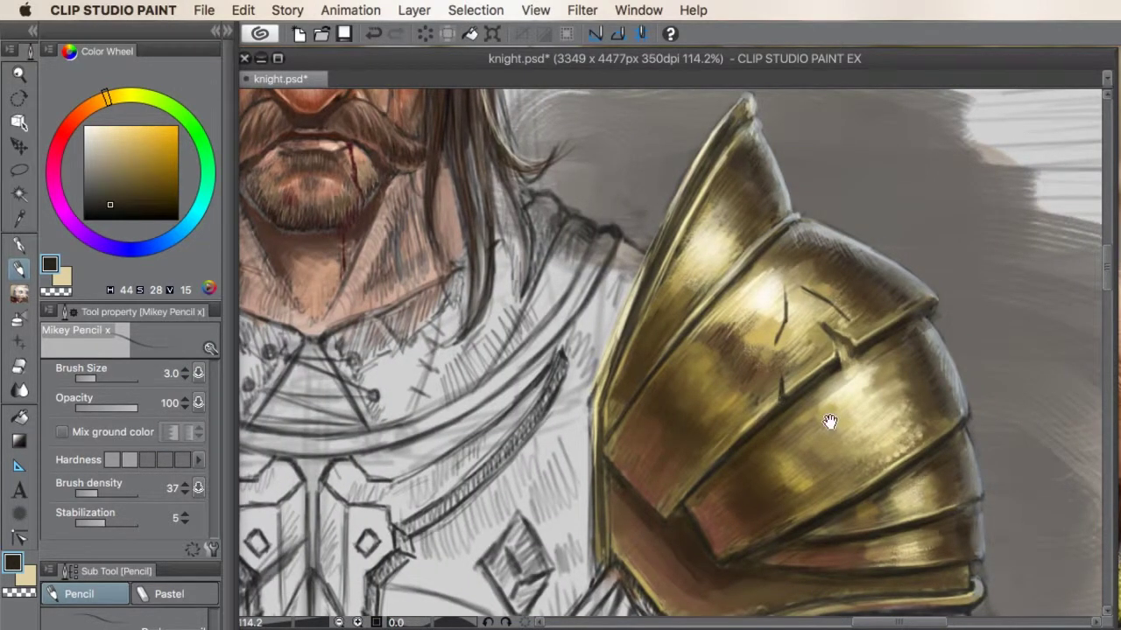
left_click_drag(830, 421, 782, 387)
left_click_drag(834, 344, 832, 400)
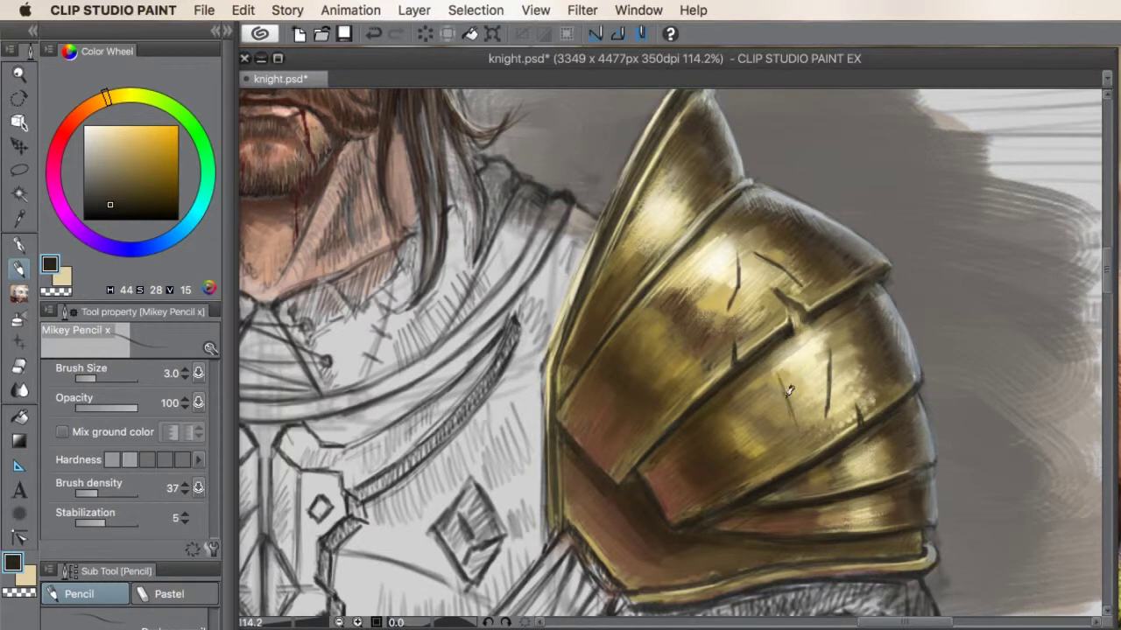
Step: Refine the second plate's scratches with pencil in tan gold (H 45, S 39, V 62) and pale gold (H 51, S 29, V 85)
key("e")
key("super+z")
key("super+y")
key("super+z")
key("p")
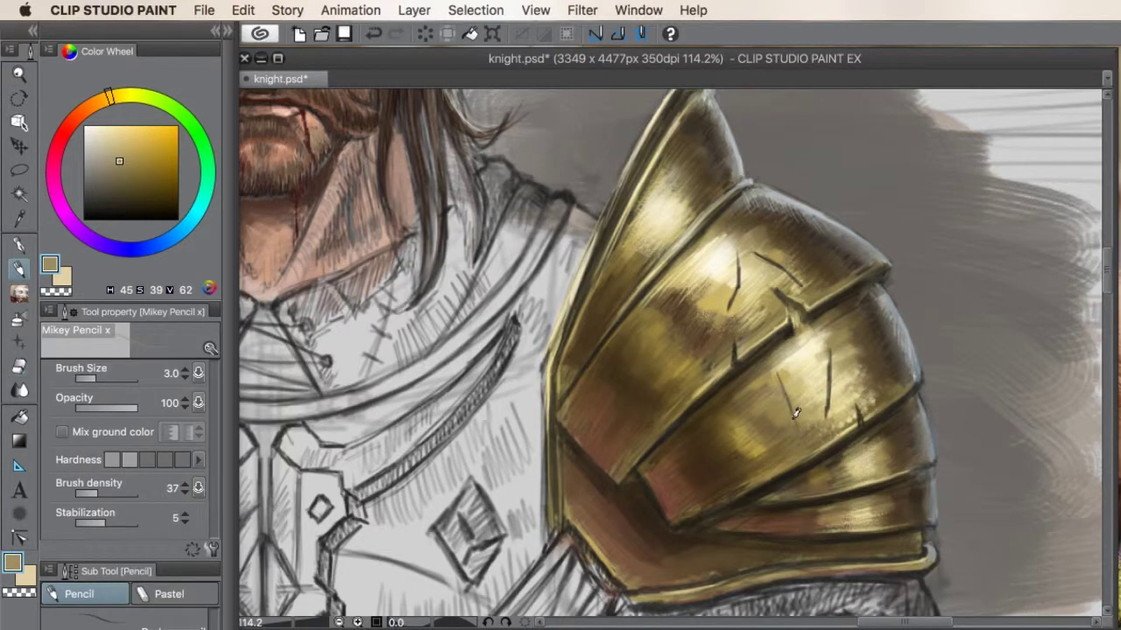
left_click(823, 380, "alt")
scroll(827, 385, "up", 1)
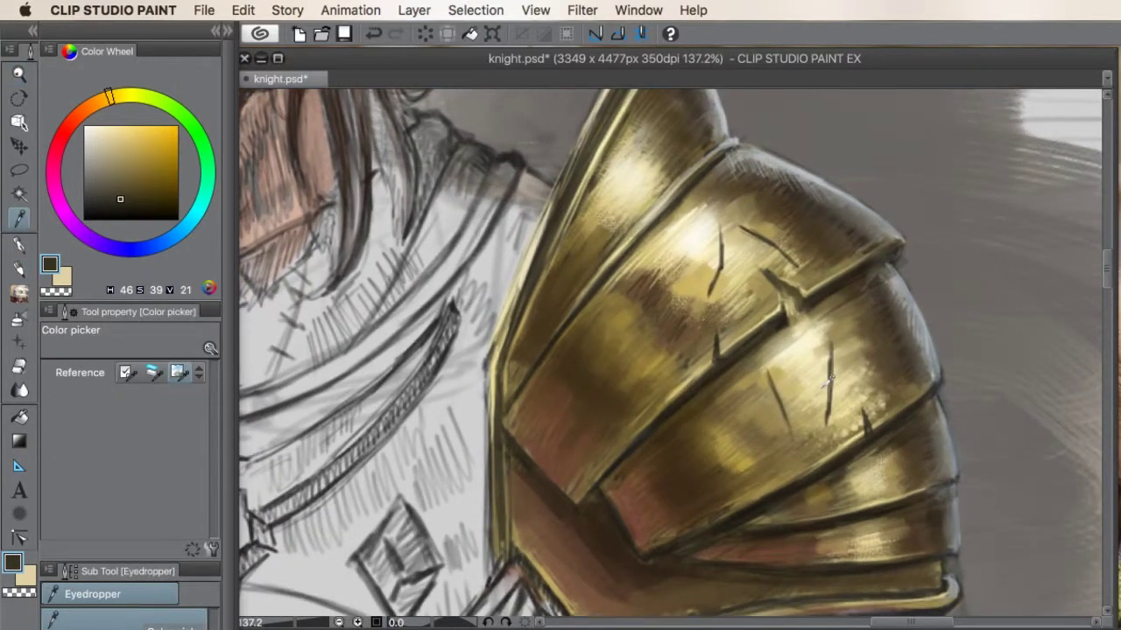
left_click(831, 378, "alt")
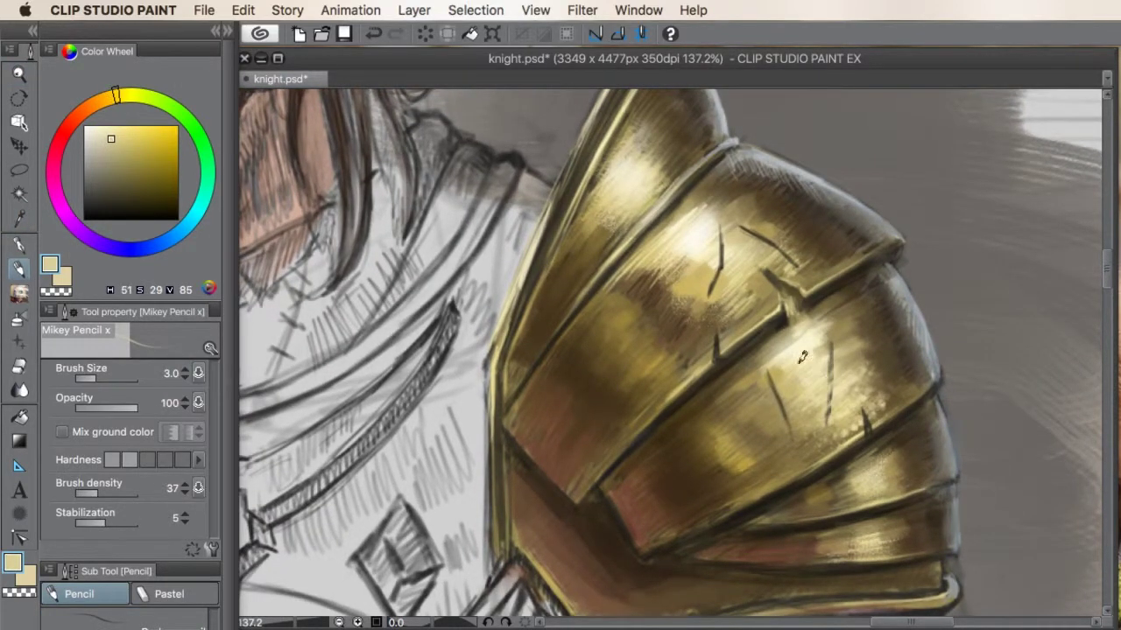
Step: Line the edges of the scratches and nicks with near-white pencil highlights (H 50, S 7 to 14, V 98)
left_click(696, 238, "alt")
left_click_drag(725, 268, 712, 295)
scroll(714, 283, "up", 2)
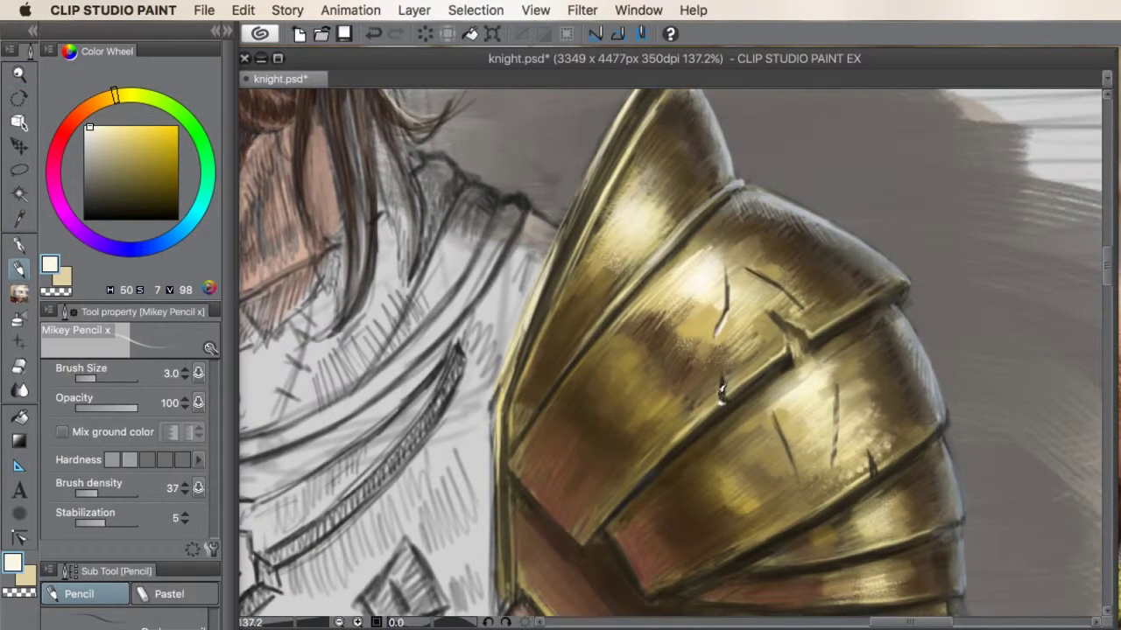
left_click(755, 329, "alt")
scroll(883, 359, "down", 1)
scroll(863, 437, "up", 1)
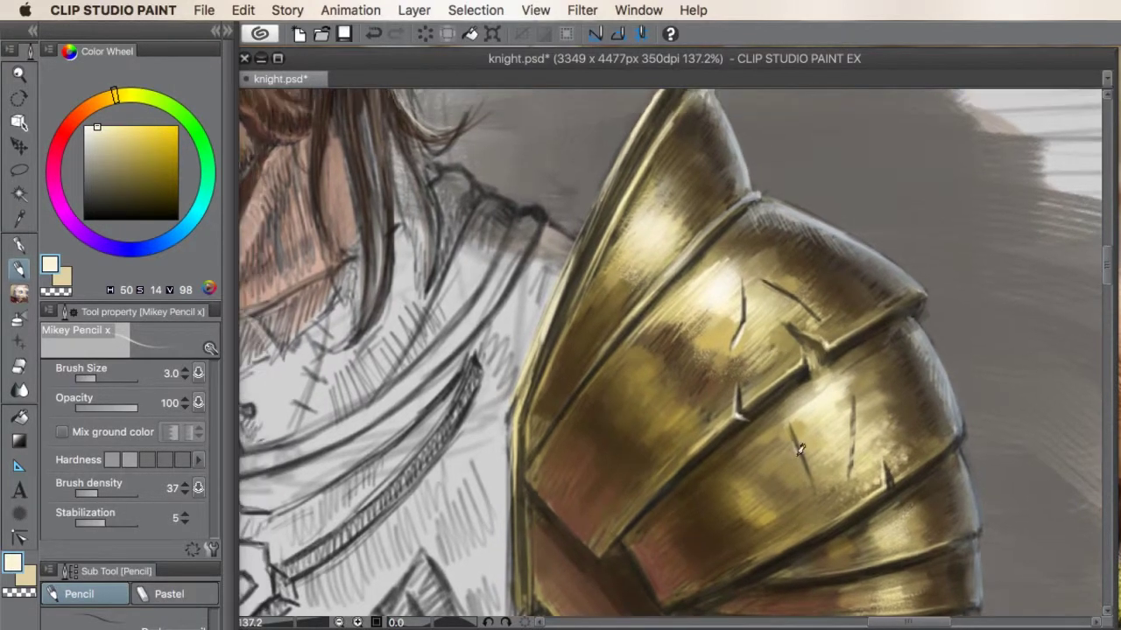
scroll(799, 451, "up", 2)
mouse_move(766, 310)
left_mouse_down()
mouse_move(674, 315)
mouse_move(753, 319)
left_mouse_up()
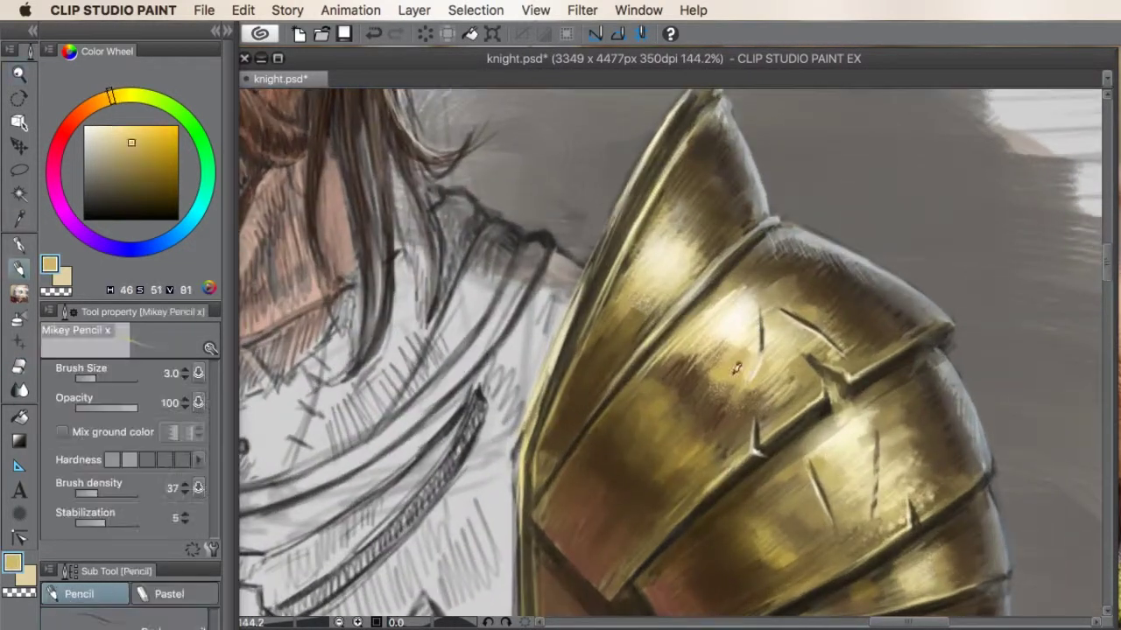
Step: Rework the upper plate's highlight around the scratch with Flat Bristle at size 15 in cream (H 49, S 13, V 97) and unmirror the view
left_click(760, 322, "alt")
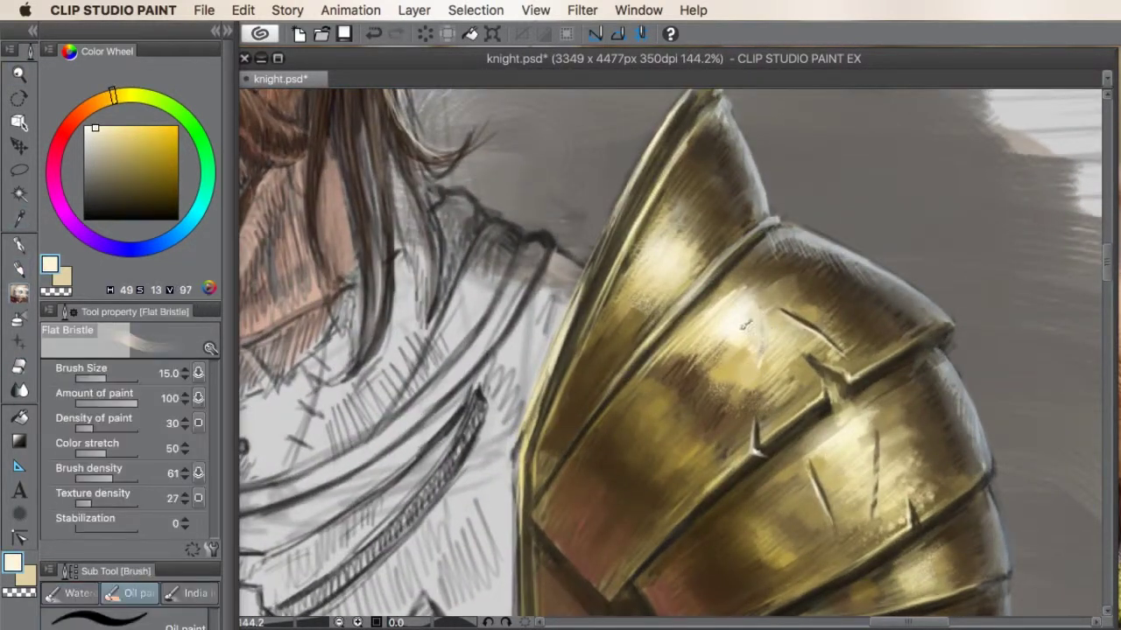
left_click(758, 328, "alt")
left_click(778, 318, "alt")
left_click_drag(728, 333, 725, 425)
left_click(723, 376, "alt")
mouse_move(719, 368)
left_mouse_down()
mouse_move(730, 424)
mouse_move(718, 418)
mouse_move(719, 432)
left_mouse_up()
left_click_drag(736, 266, 698, 266)
left_click(698, 266)
left_click(698, 266)
key("h")
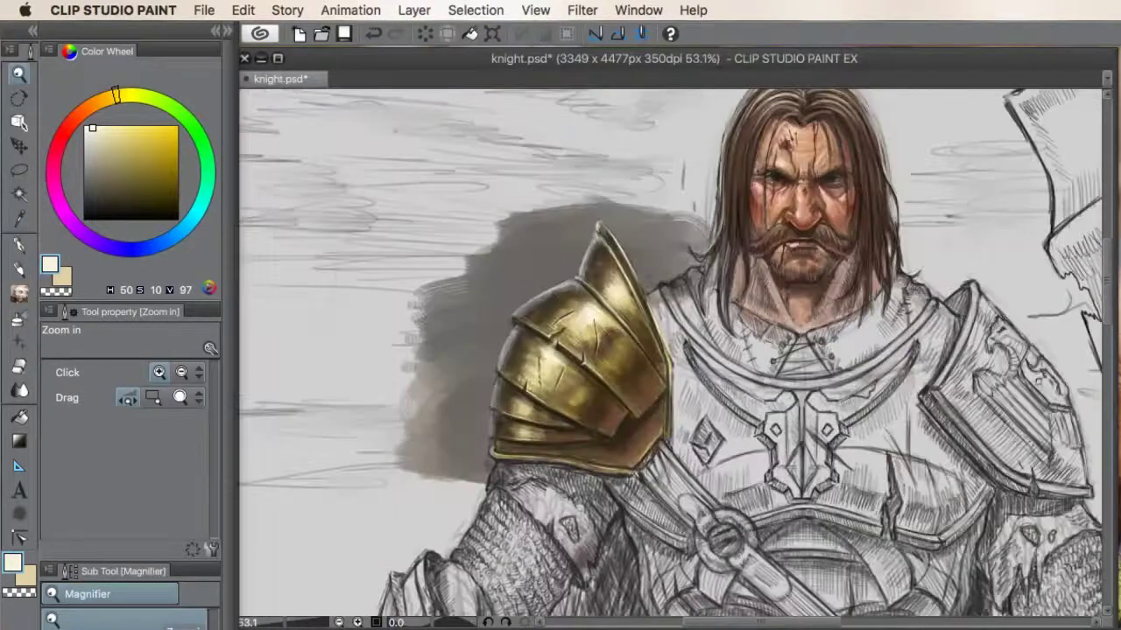
Step: Stipple dark red blood splatter over the crest and the two large plates with Dry Brush 4
left_click(603, 418)
left_click_drag(603, 418, 605, 463)
key("b")
key("z")
scroll(676, 264, "down", 1)
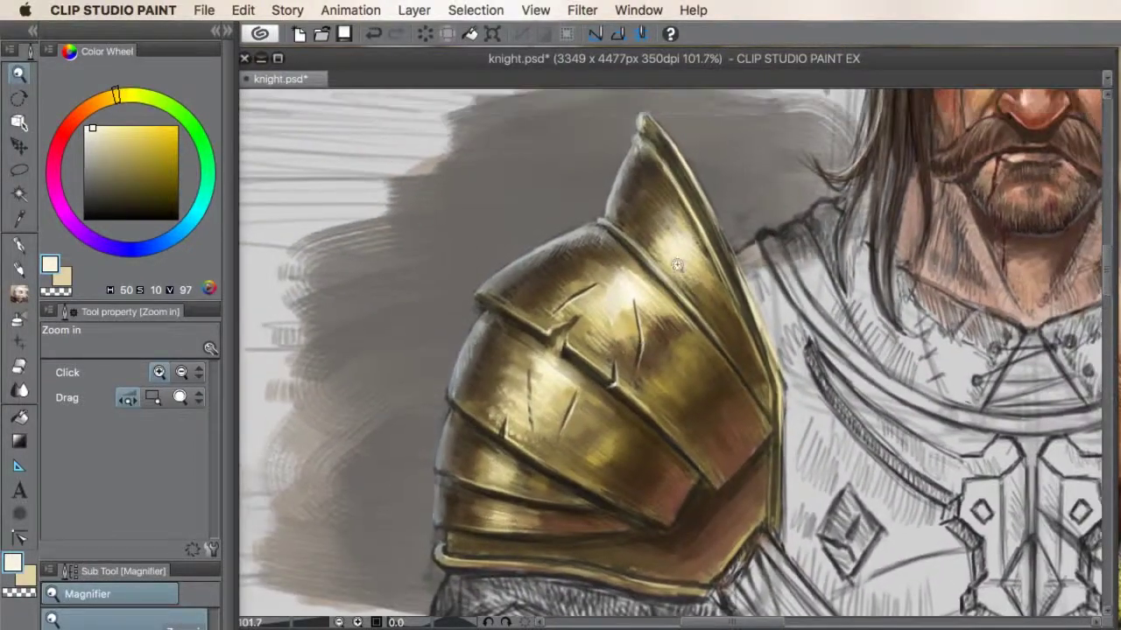
key("b")
left_click(132, 594)
left_click(59, 133)
left_click_drag(147, 193, 153, 197)
mouse_move(652, 279)
left_mouse_down()
mouse_move(605, 350)
mouse_move(669, 368)
left_mouse_up()
left_click_drag(692, 263, 687, 302)
mouse_move(560, 403)
left_mouse_down()
mouse_move(552, 455)
mouse_move(513, 477)
left_mouse_up()
left_click_drag(641, 317, 598, 371)
Step: Extend the dried blood texture across the plates and down to the lower bands at size 15 in dark red (H 358, S 69, V 19)
key("bracketleft")
scroll(602, 350, "down", 2)
left_click_drag(634, 408, 604, 437)
mouse_move(611, 380)
left_mouse_down()
mouse_move(576, 411)
mouse_move(585, 422)
left_mouse_up()
left_click(599, 404, "alt")
left_click_drag(647, 315, 613, 412)
scroll(644, 271, "up", 2)
key("period")
left_click_drag(705, 289, 687, 328)
left_click_drag(519, 389, 515, 464)
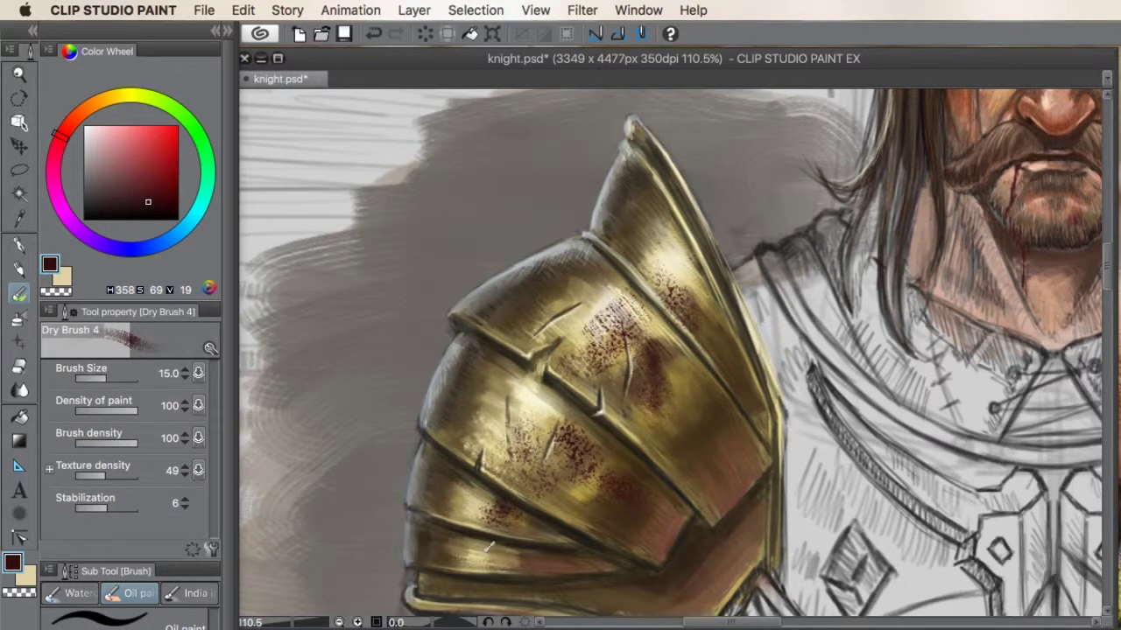
left_click_drag(503, 544, 488, 571)
key("e")
key("slash")
scroll(620, 324, "down", 3)
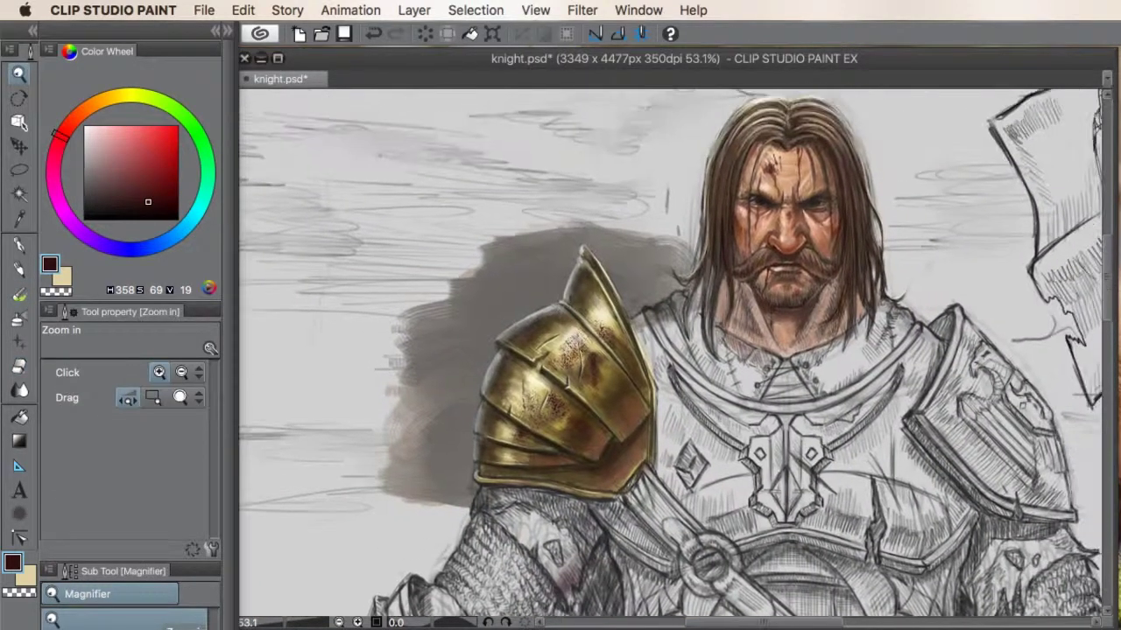